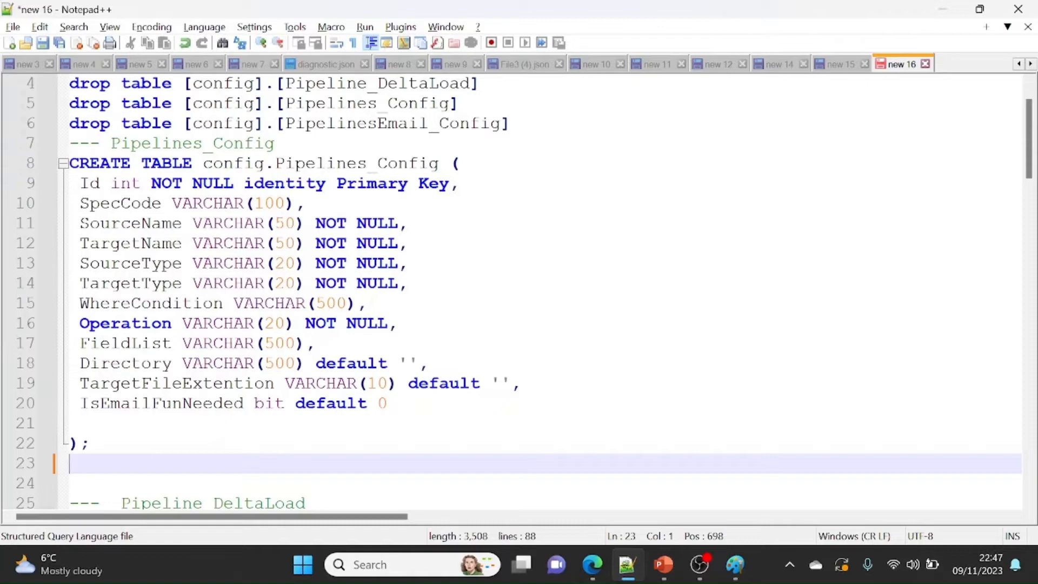
Step: Examine the column definitions of the Pipelines_Config table, from Id and SpecCode through to IsEmailFunNeeded
{"action": "double_click", "coordinate": [91, 184]}
{"action": "double_click", "coordinate": [114, 204]}
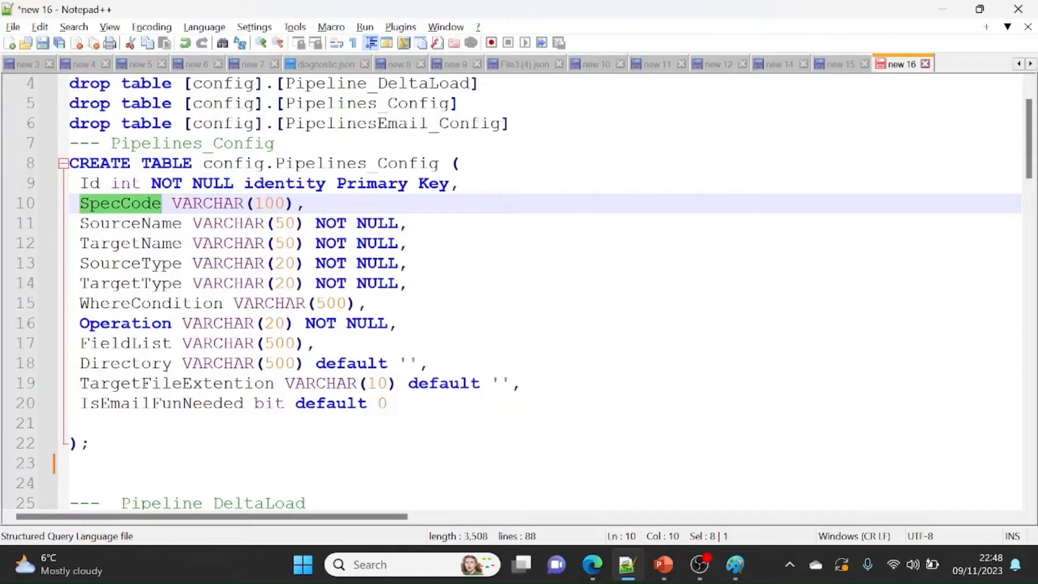
{"action": "double_click", "coordinate": [120, 227]}
{"action": "double_click", "coordinate": [110, 246]}
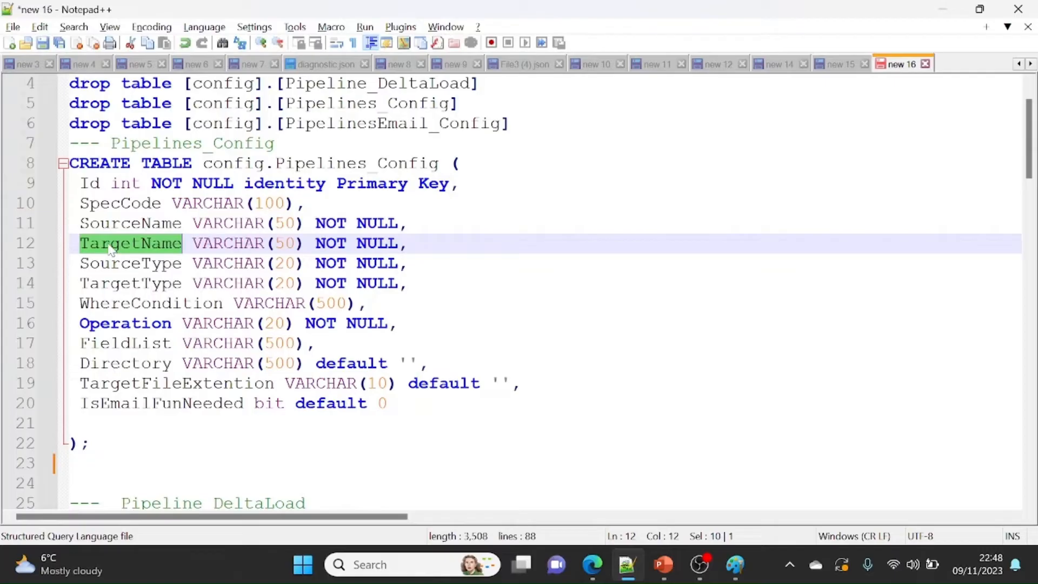
{"action": "double_click", "coordinate": [137, 226]}
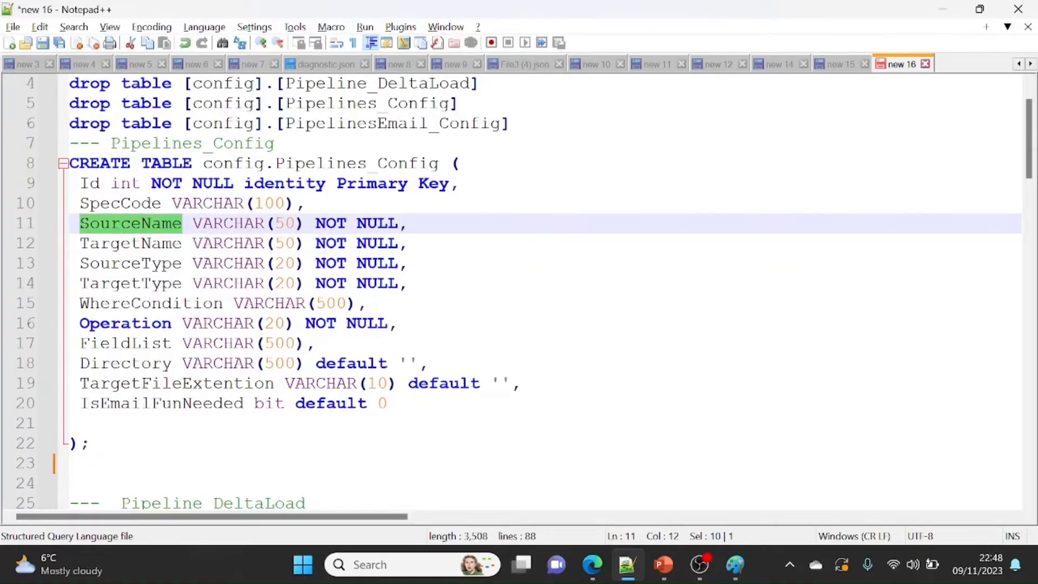
{"action": "left_click", "coordinate": [120, 243]}
{"action": "double_click", "coordinate": [120, 243]}
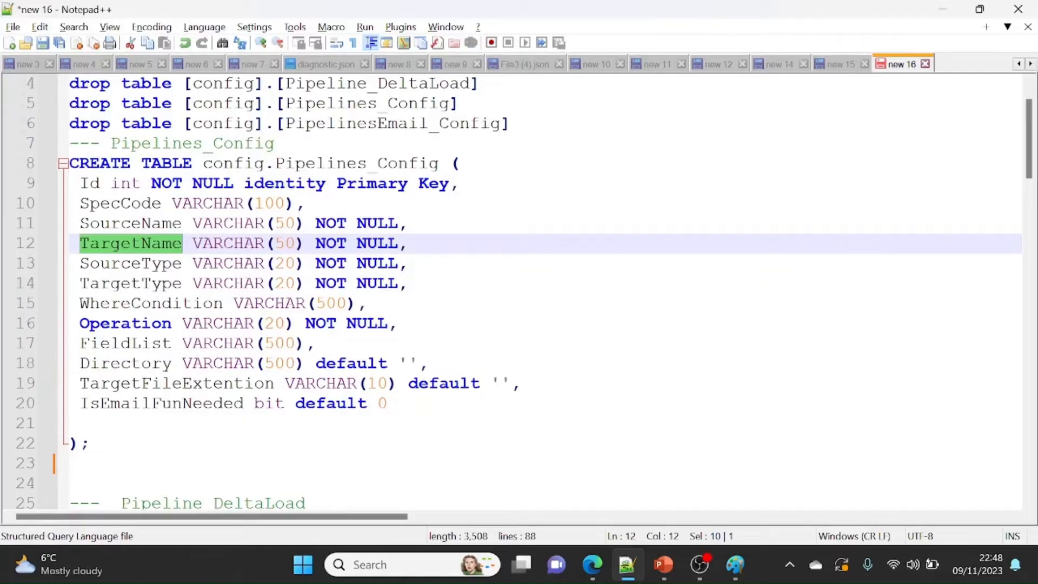
{"action": "double_click", "coordinate": [111, 267]}
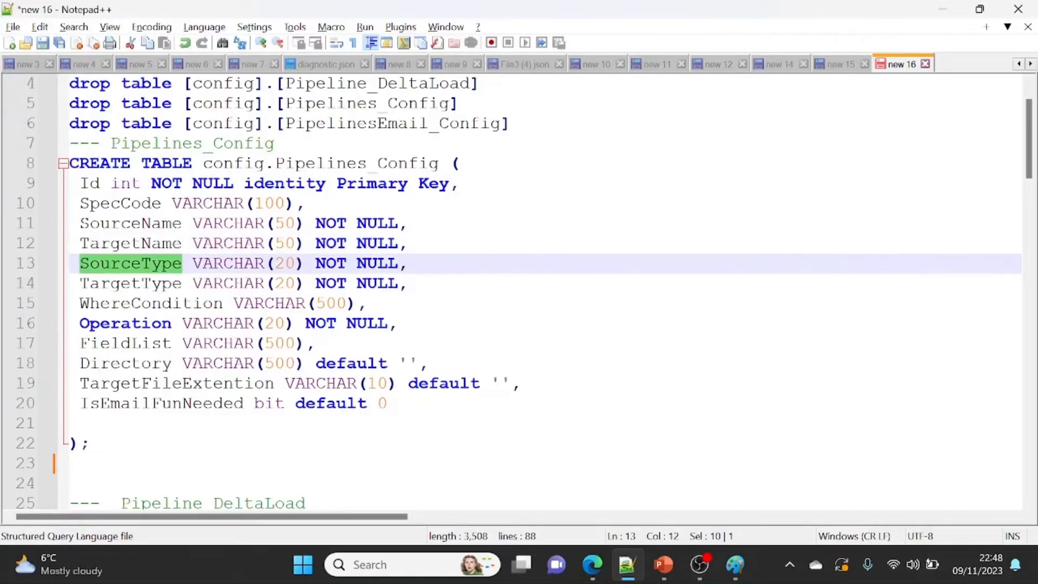
{"action": "double_click", "coordinate": [108, 288]}
{"action": "double_click", "coordinate": [138, 304]}
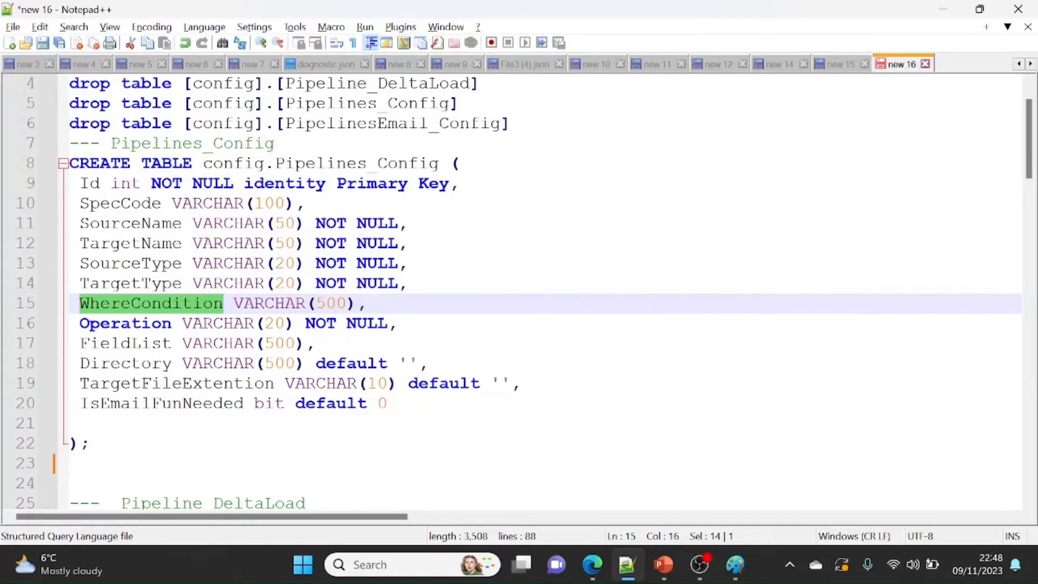
{"action": "double_click", "coordinate": [154, 325]}
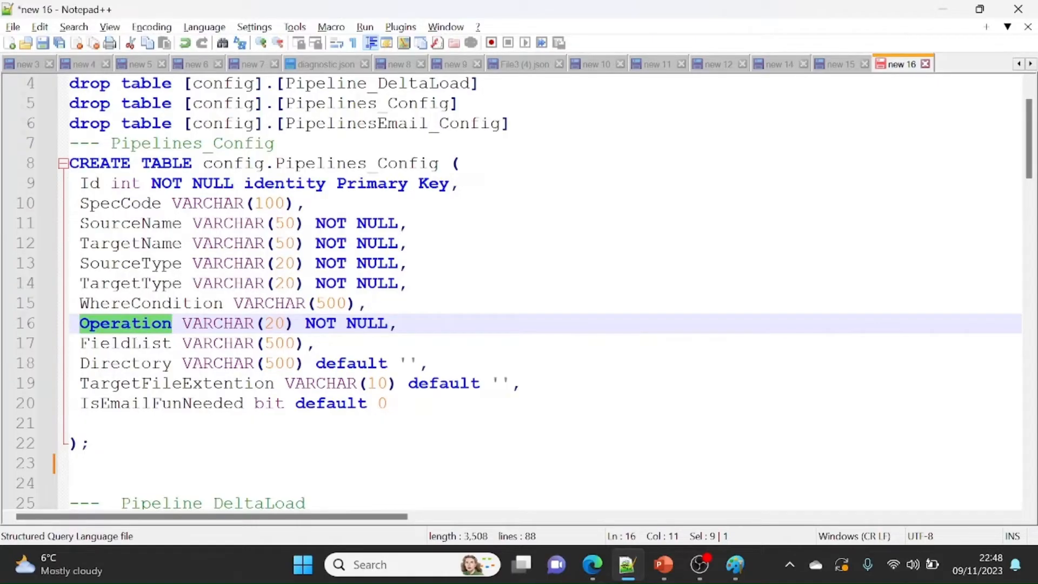
{"action": "double_click", "coordinate": [113, 345]}
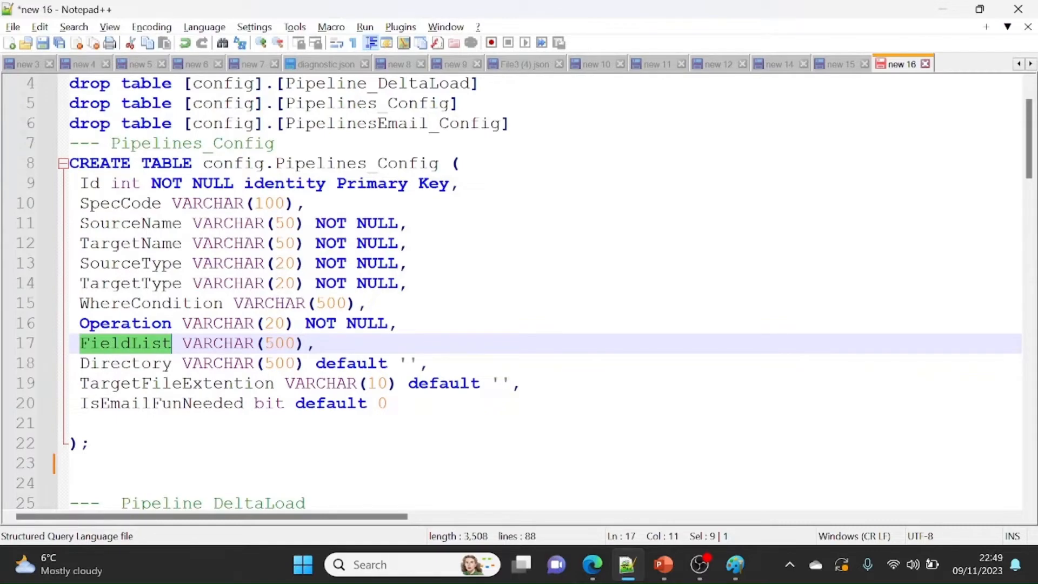
{"action": "double_click", "coordinate": [105, 365]}
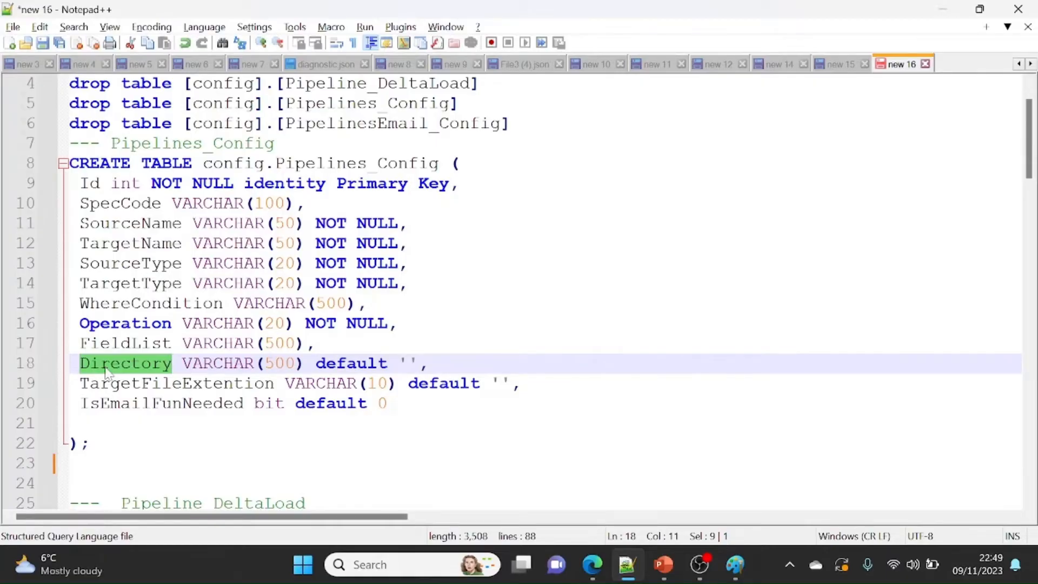
{"action": "double_click", "coordinate": [170, 384]}
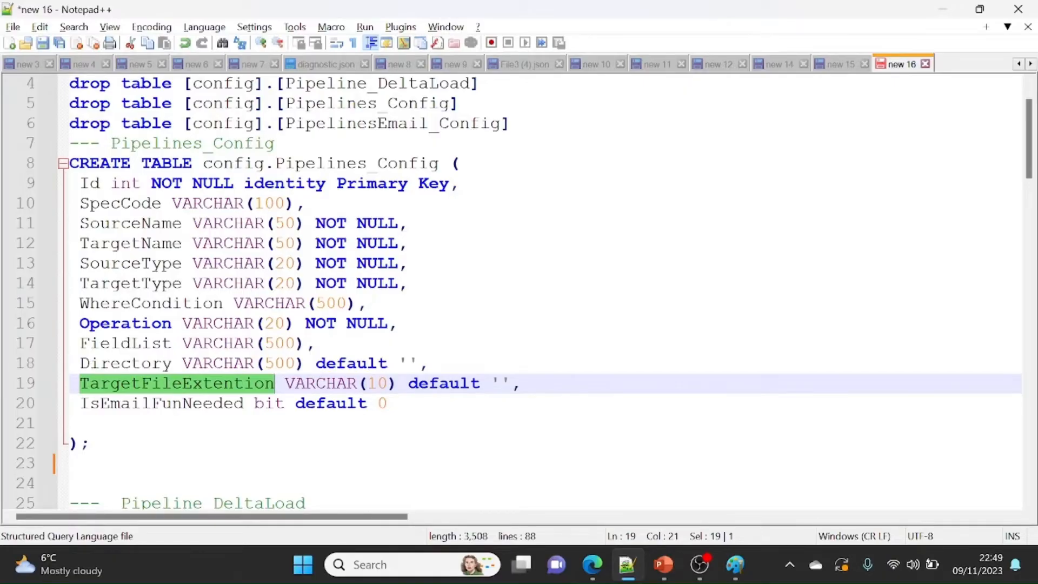
{"action": "double_click", "coordinate": [164, 404]}
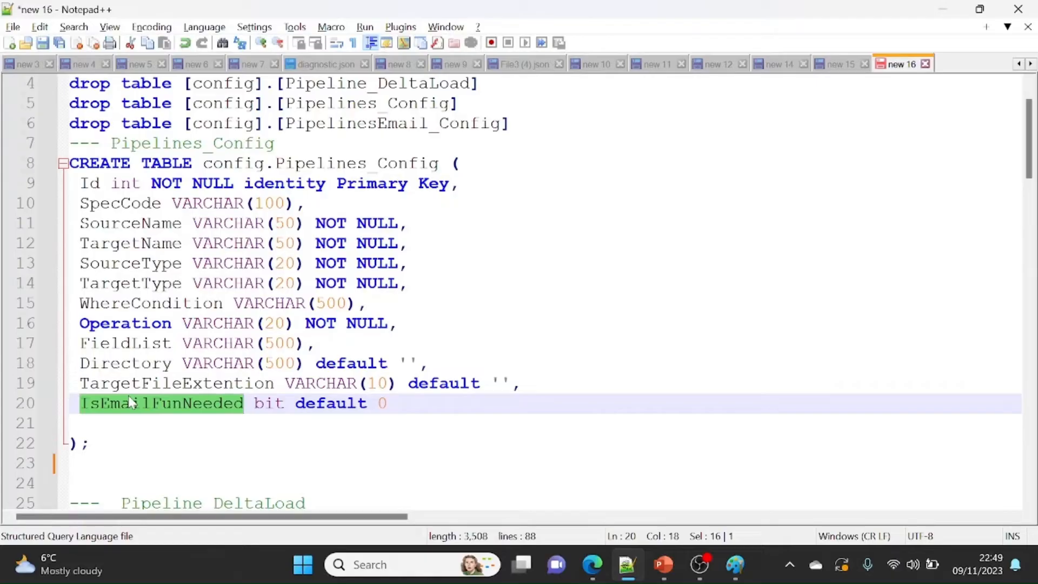
{"action": "key", "text": "Down"}
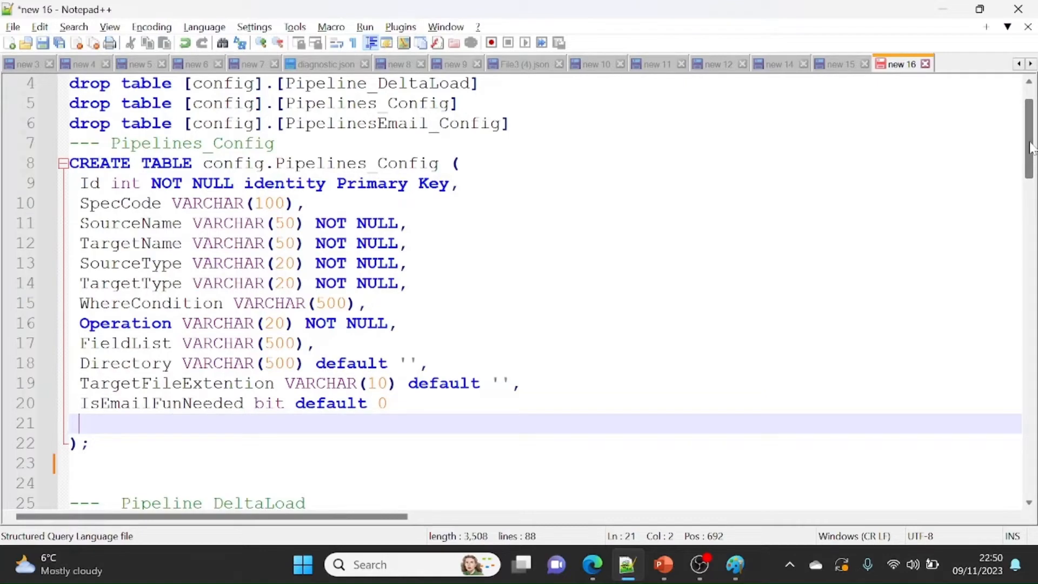
Step: Review the Pipeline_DeltaLoad table definition, including SpecCodeId, MinWindowStartValue and LastProcessedTimestamp
{"action": "scroll", "coordinate": [1032, 147], "scroll_direction": "down", "scroll_amount": 3}
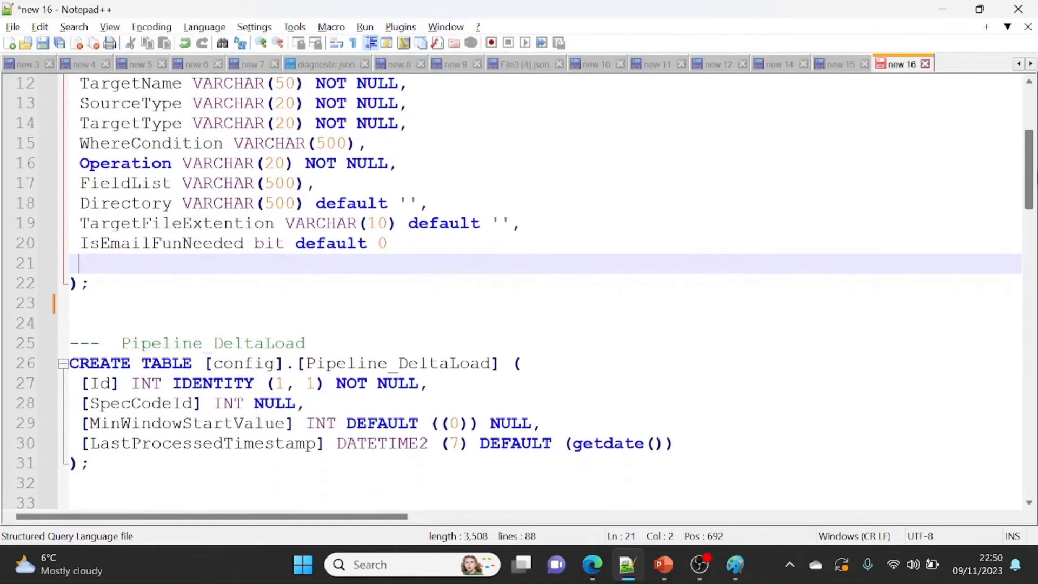
{"action": "double_click", "coordinate": [338, 364]}
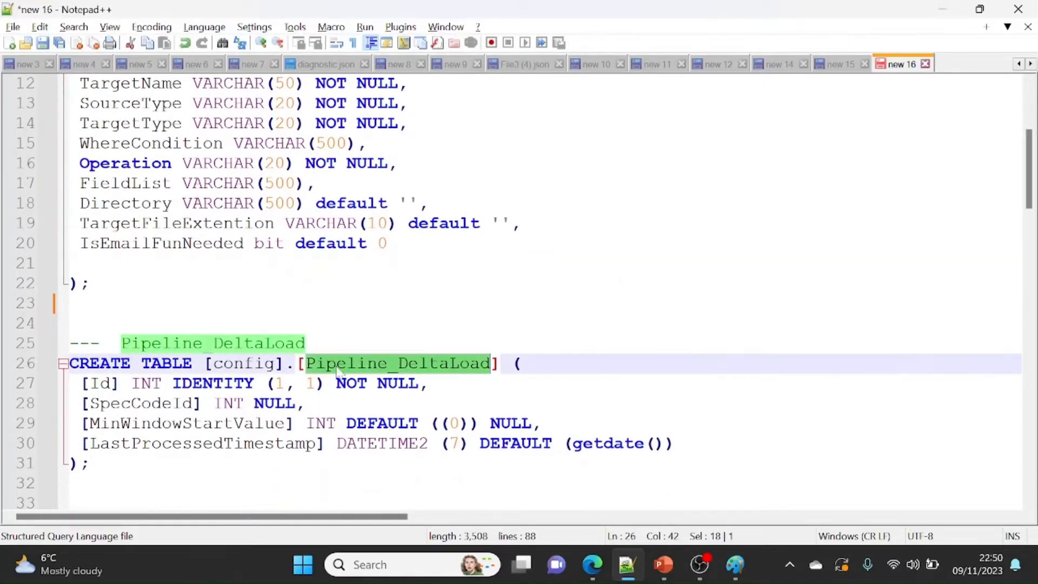
{"action": "double_click", "coordinate": [137, 405]}
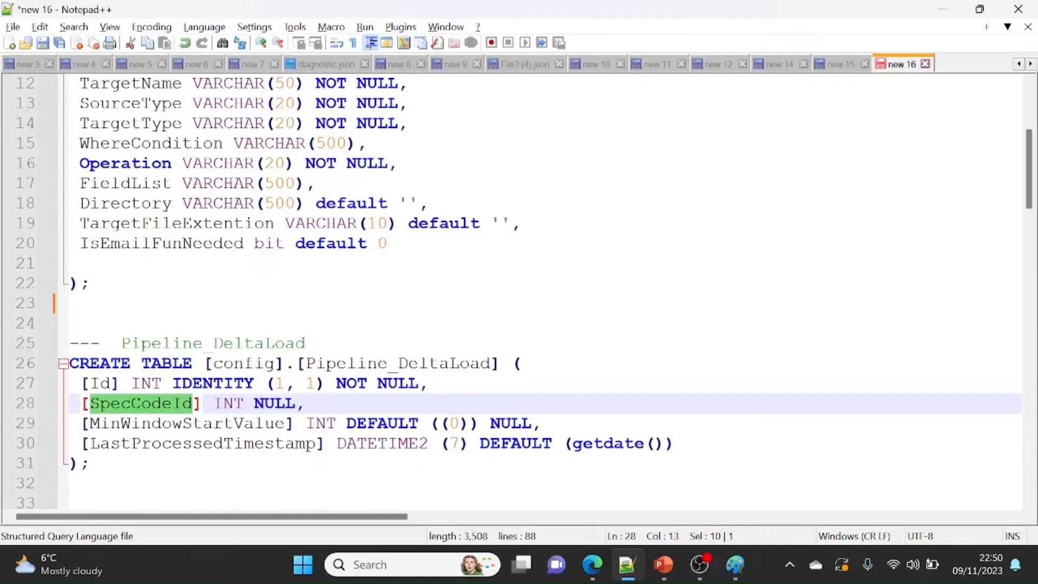
{"action": "left_click", "coordinate": [151, 424]}
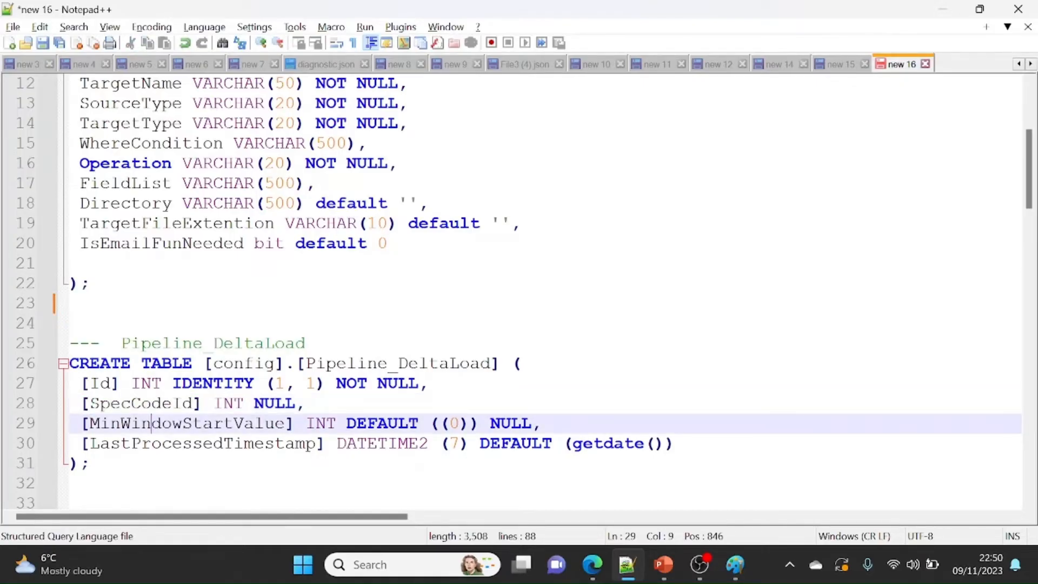
{"action": "double_click", "coordinate": [156, 424]}
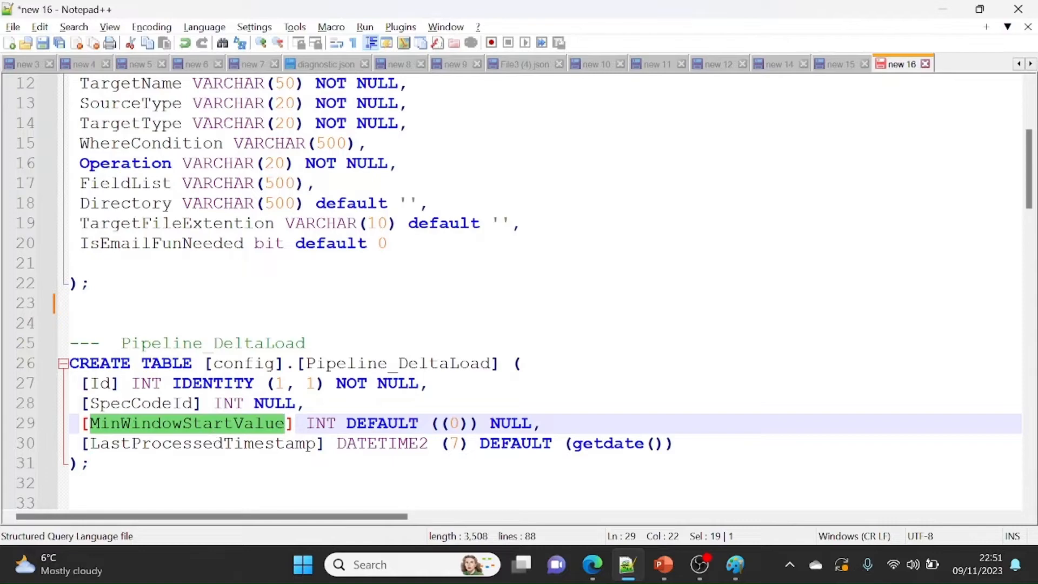
{"action": "double_click", "coordinate": [202, 443]}
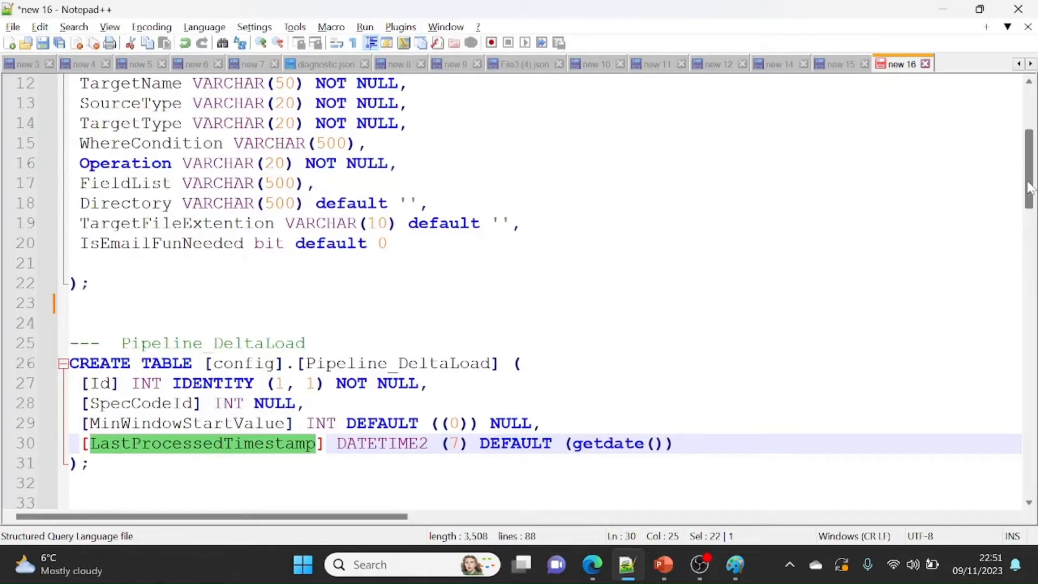
Step: Review the columns of the PipelinesEmail_Config table, covering the spec code, email, CustomizedMessage, IsAttachedMent and Path fields
{"action": "left_click_drag", "start_coordinate": [1029, 188], "coordinate": [1029, 250]}
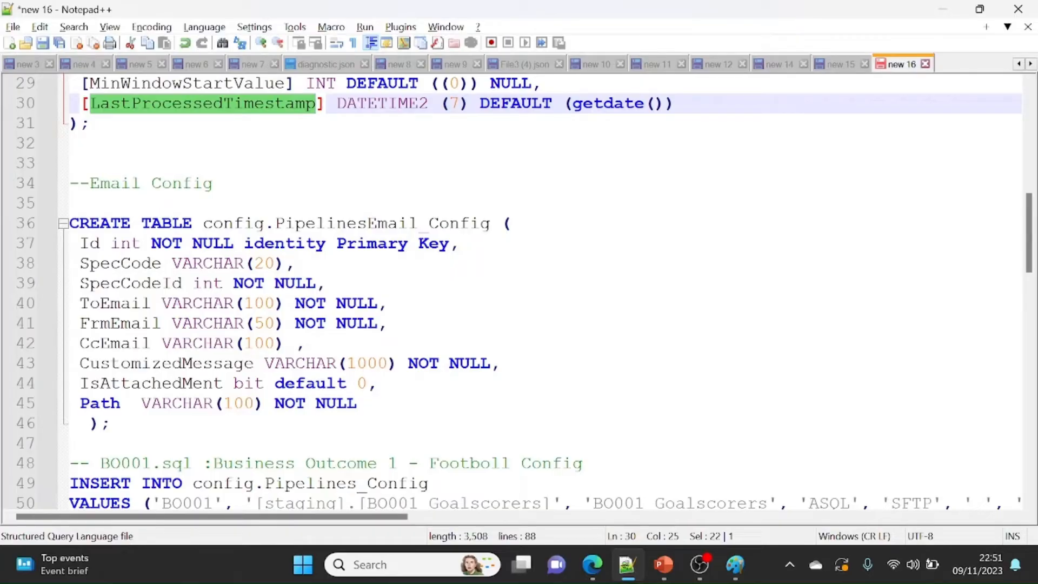
{"action": "double_click", "coordinate": [89, 244]}
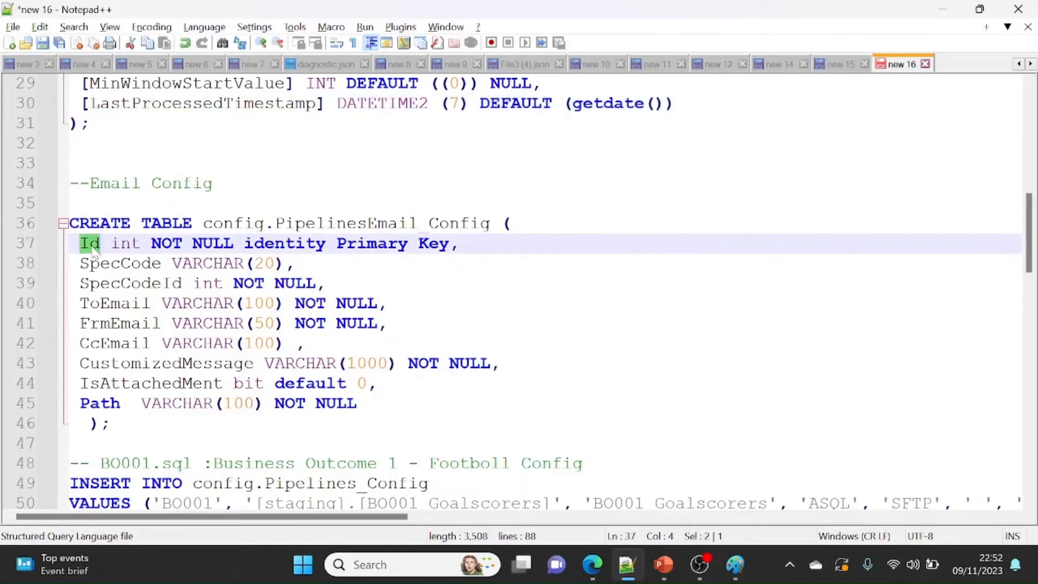
{"action": "double_click", "coordinate": [100, 264]}
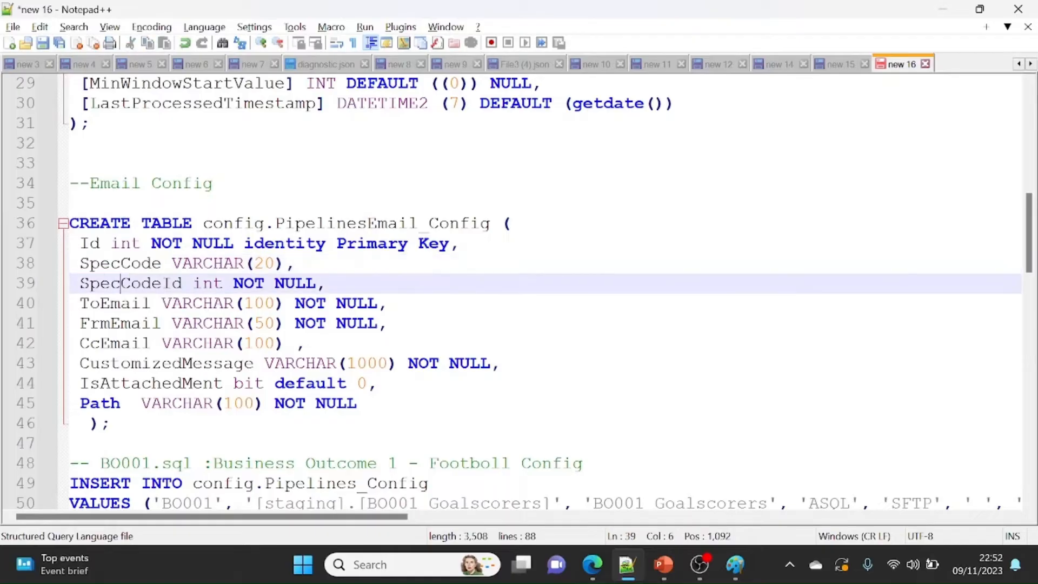
{"action": "double_click", "coordinate": [126, 286]}
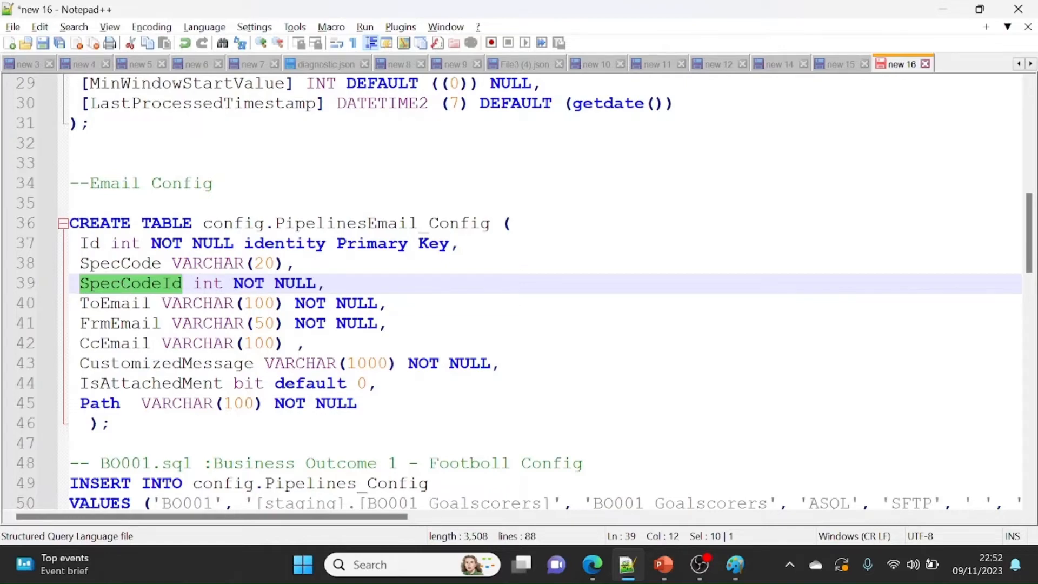
{"action": "double_click", "coordinate": [122, 309]}
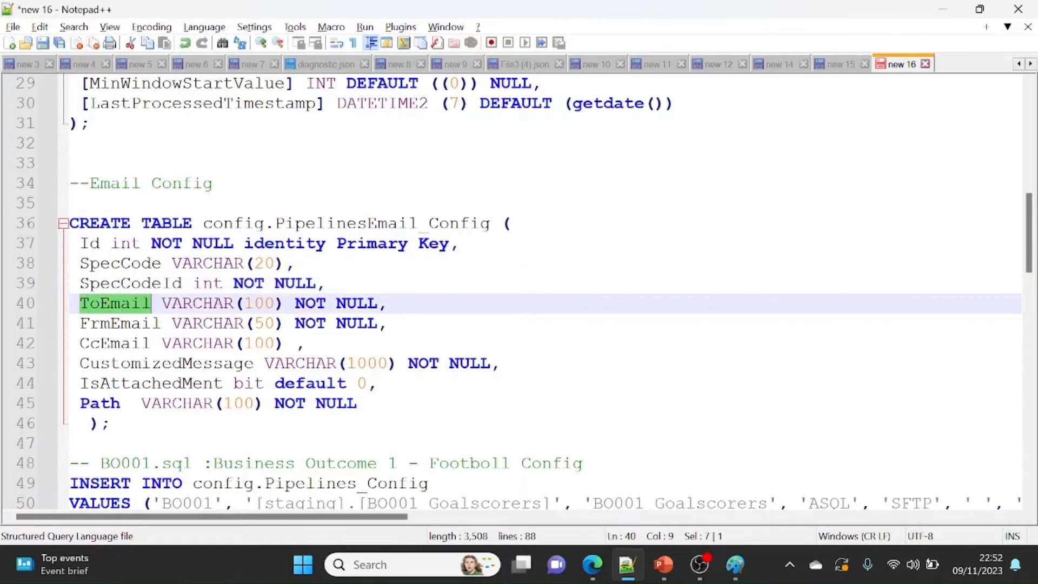
{"action": "double_click", "coordinate": [114, 324]}
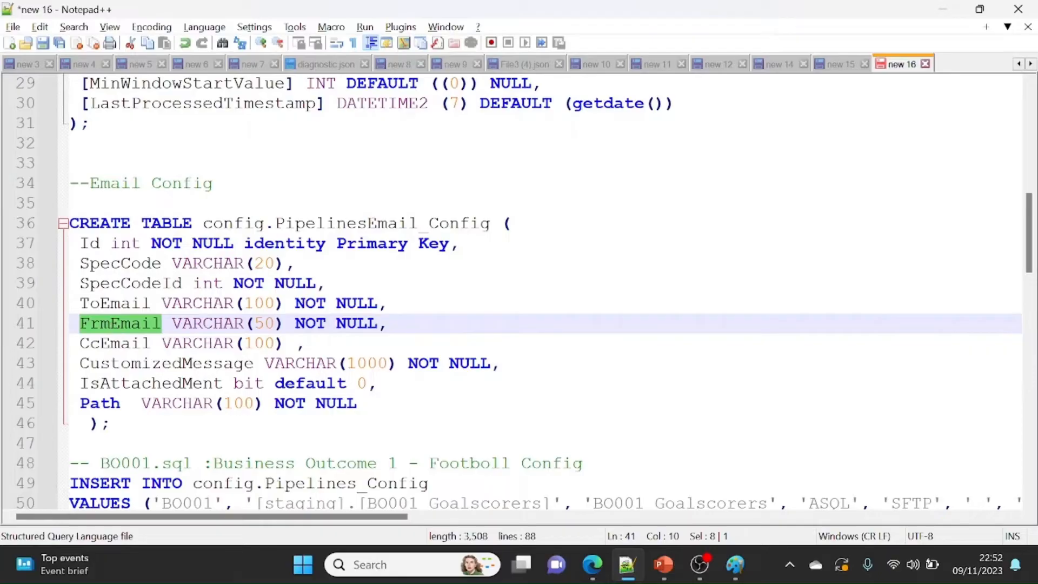
{"action": "double_click", "coordinate": [210, 365]}
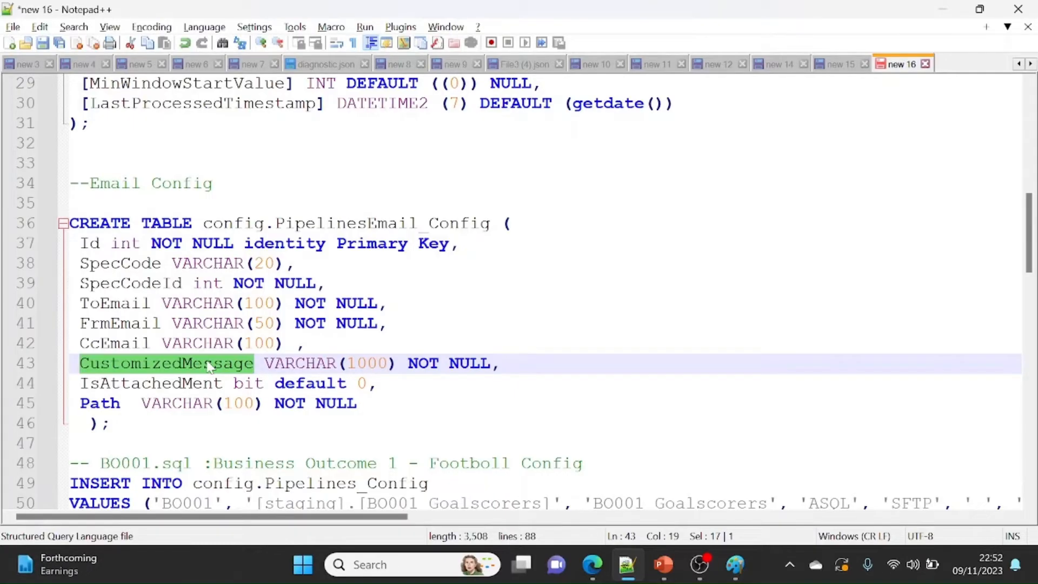
{"action": "double_click", "coordinate": [196, 385]}
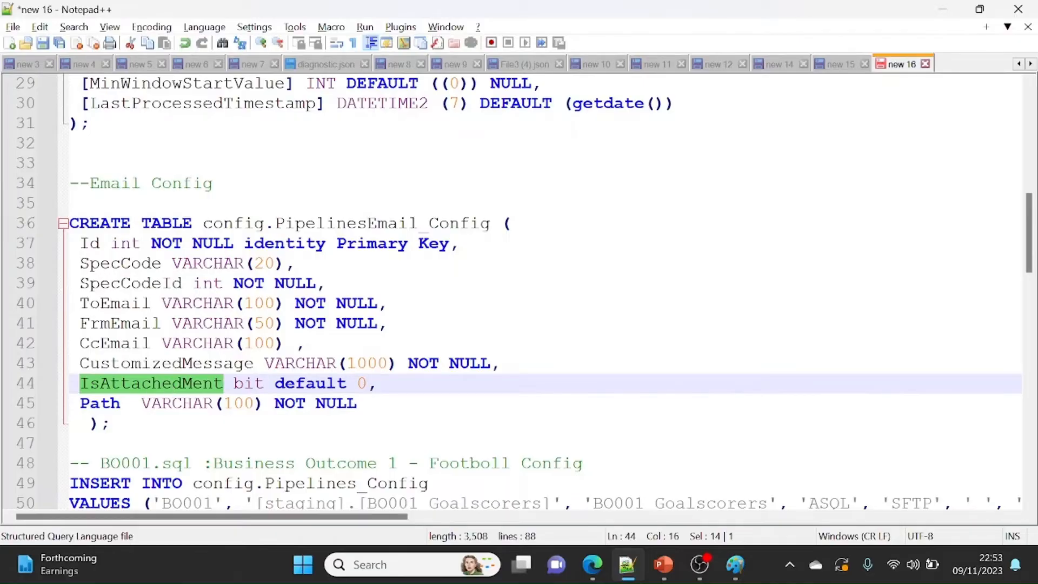
{"action": "double_click", "coordinate": [110, 404]}
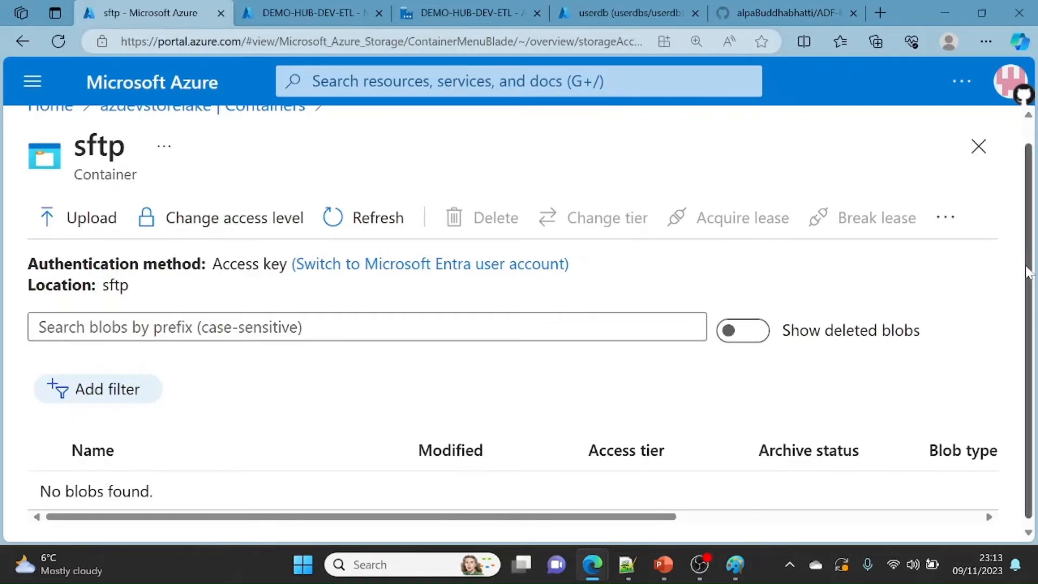
Step: Return to the azdevstorelake container list and reopen the sftp container to reload its blobs
{"action": "left_click_drag", "start_coordinate": [1030, 275], "coordinate": [1034, 197]}
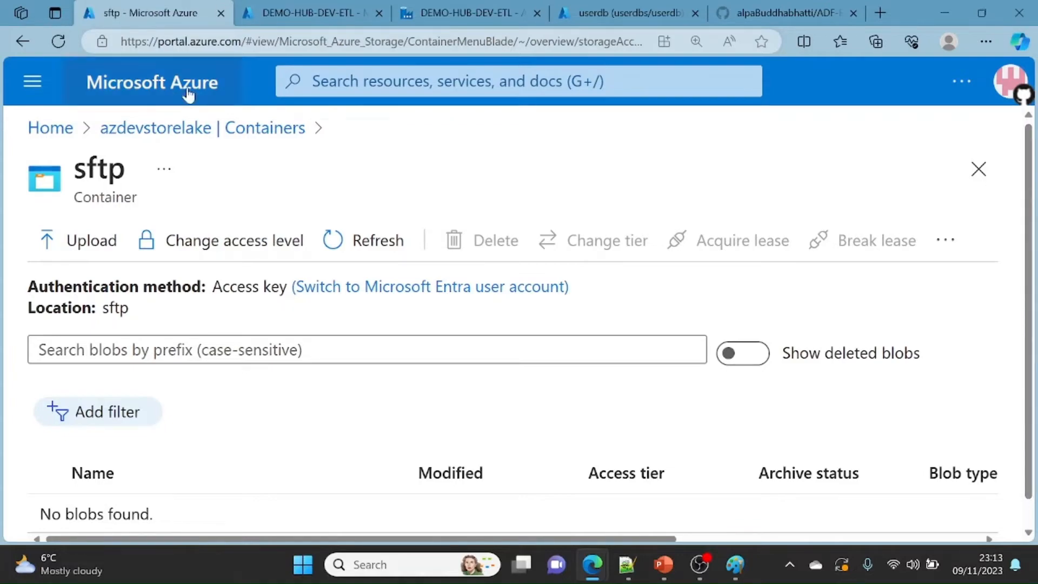
{"action": "left_click", "coordinate": [147, 134]}
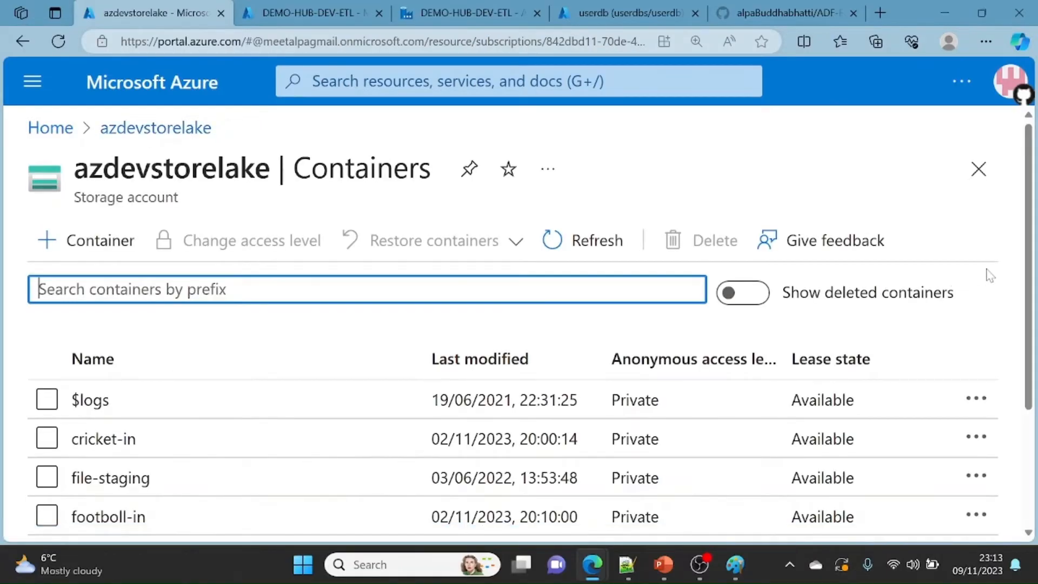
{"action": "scroll", "coordinate": [169, 397], "scroll_direction": "down", "scroll_amount": 3}
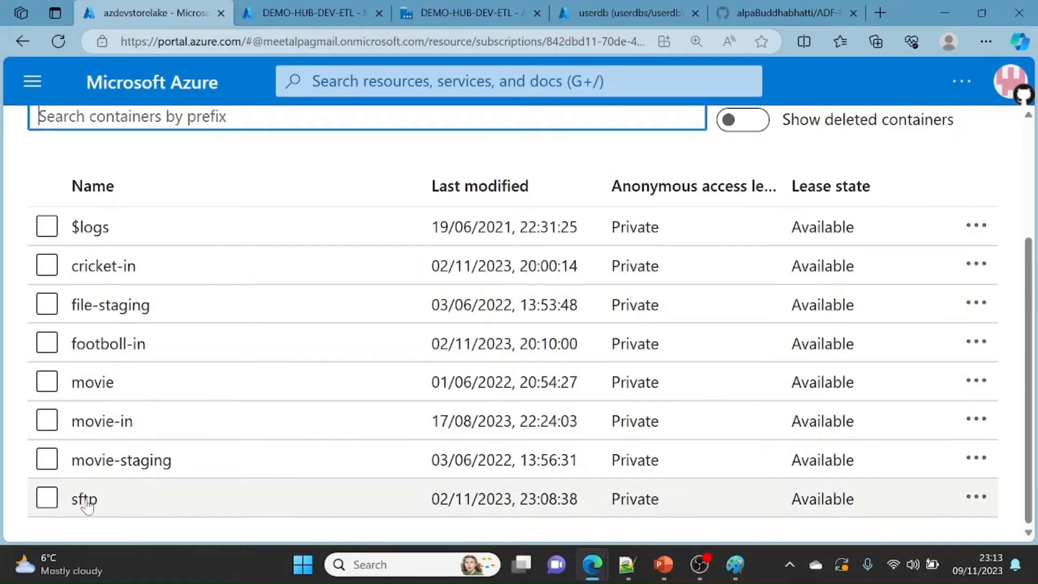
{"action": "left_click", "coordinate": [85, 501]}
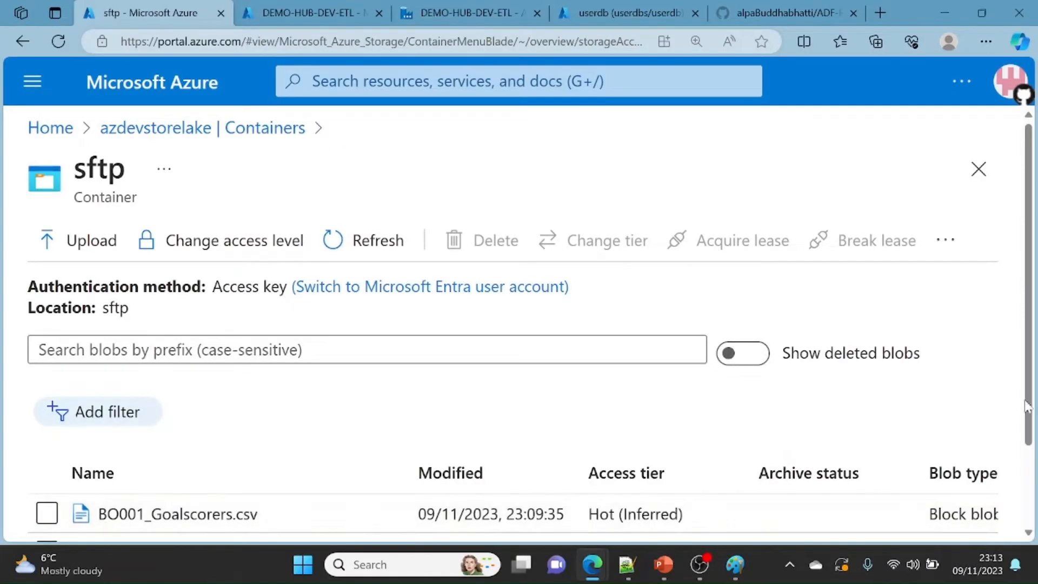
Step: Delete BO001_Goalscorers.csv, BO001_Results.csv and BO001_Shootouts.csv from the sftp container, including their blob snapshots
{"action": "scroll", "coordinate": [1029, 379], "scroll_direction": "down", "scroll_amount": 2}
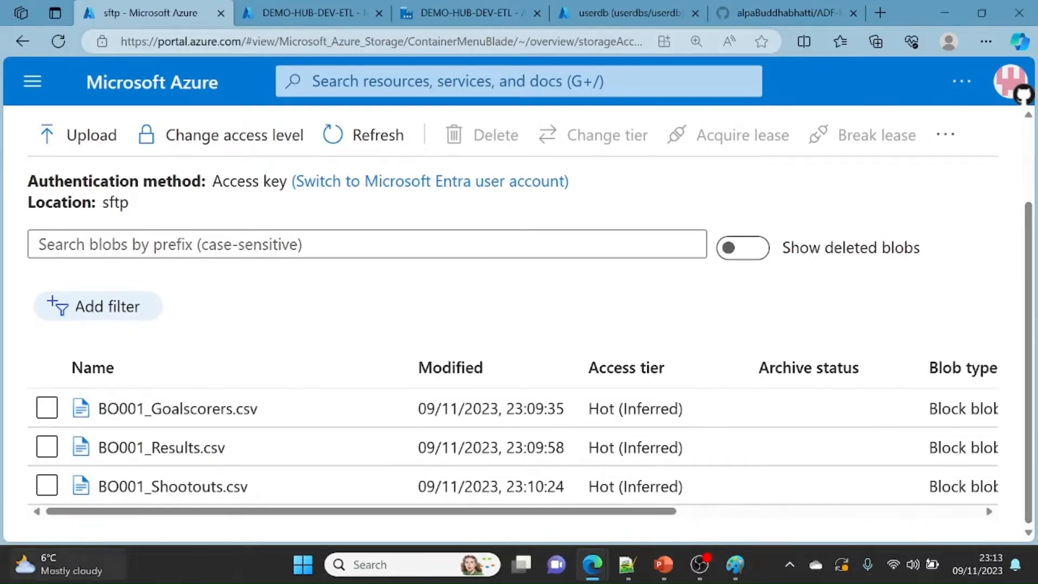
{"action": "left_click", "coordinate": [47, 408]}
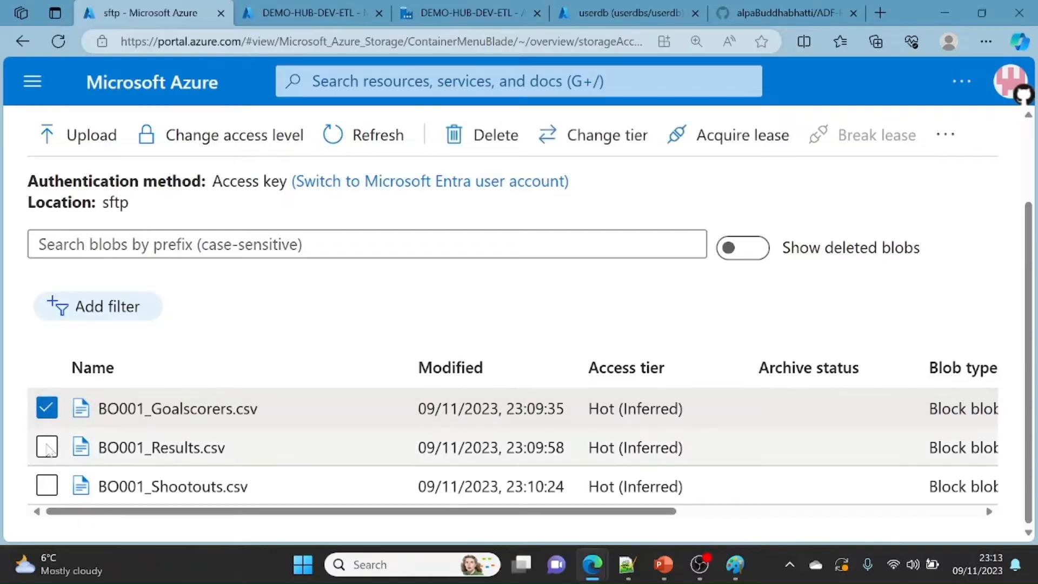
{"action": "left_click", "coordinate": [47, 447]}
{"action": "left_click", "coordinate": [47, 487]}
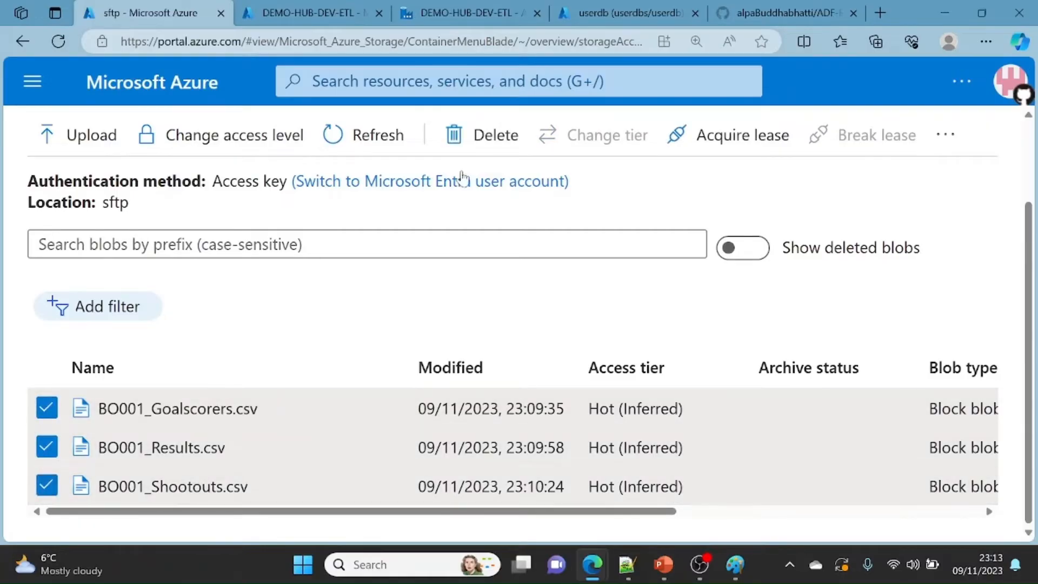
{"action": "left_click", "coordinate": [484, 135]}
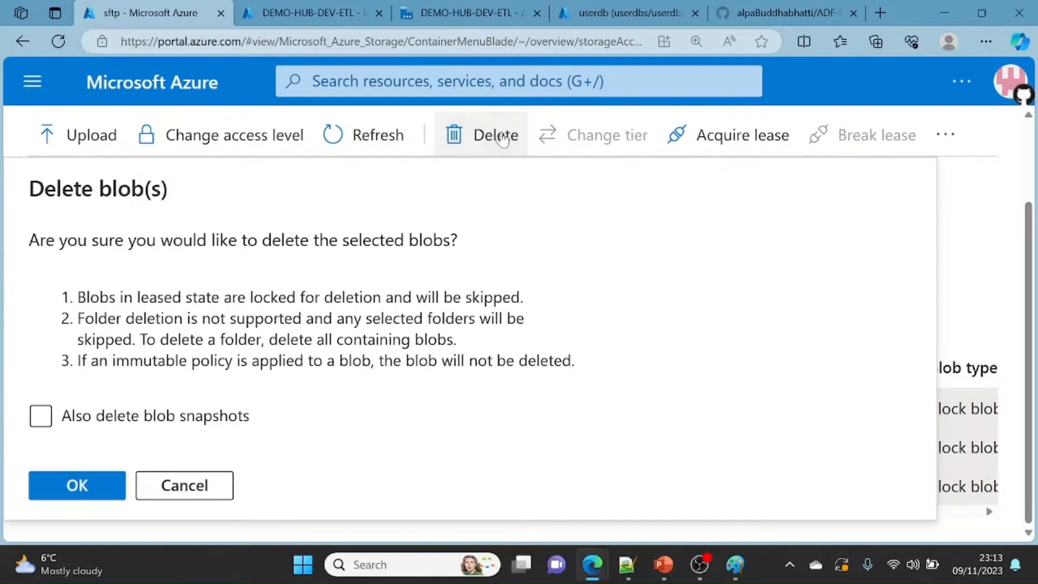
{"action": "left_click", "coordinate": [40, 416]}
{"action": "left_click", "coordinate": [76, 485]}
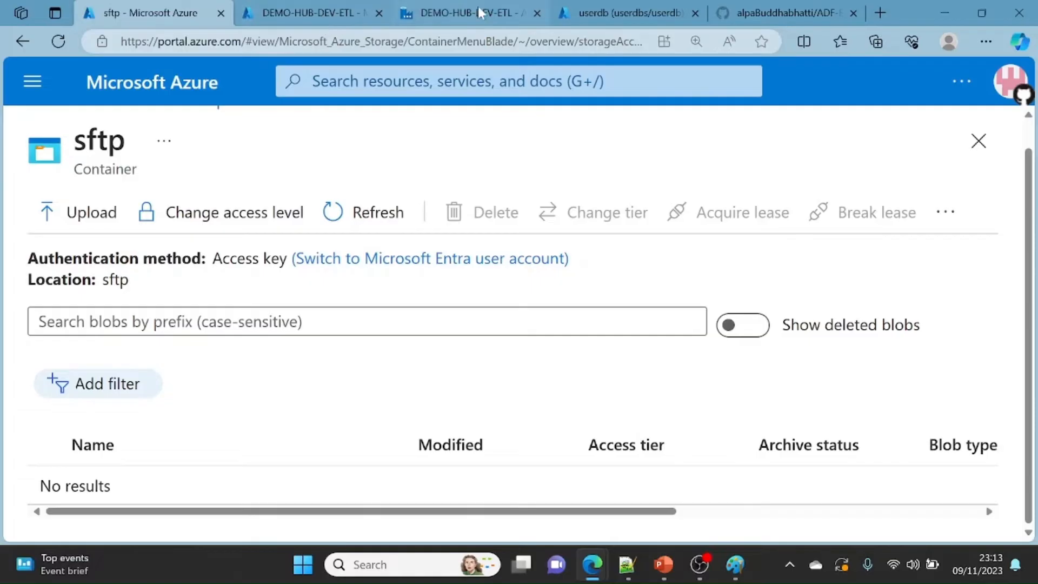
Step: Switch to the userdb query editor, expand its tables and review the config, dbo and staging tables
{"action": "left_click", "coordinate": [622, 12]}
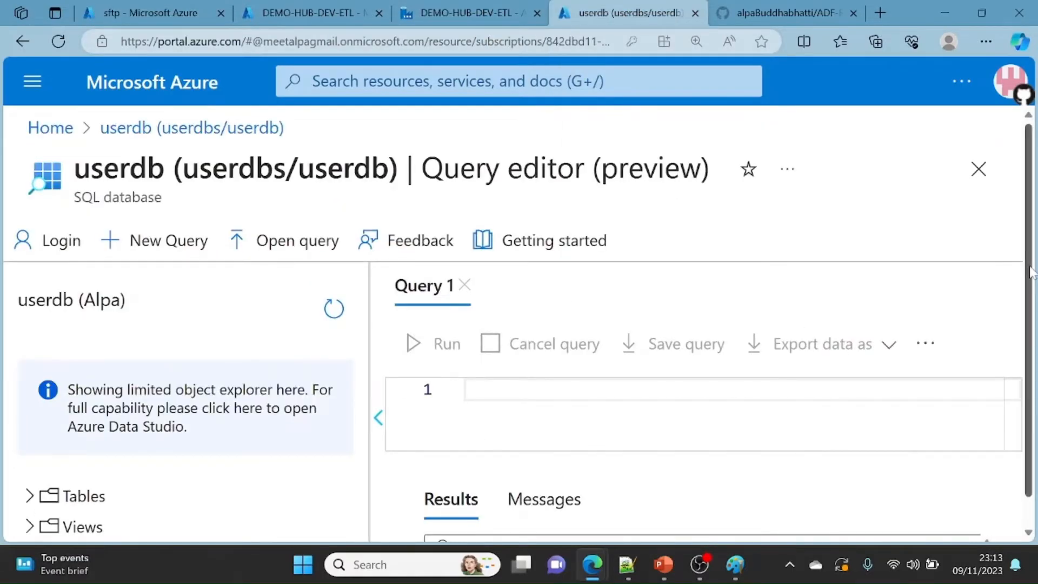
{"action": "scroll", "coordinate": [1030, 270], "scroll_direction": "down", "scroll_amount": 1}
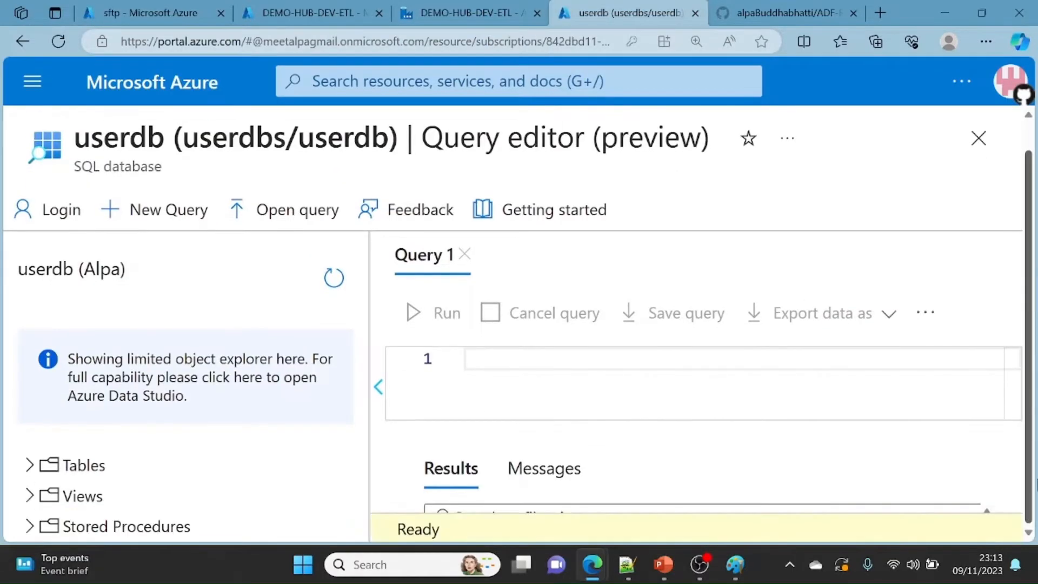
{"action": "left_click", "coordinate": [29, 466]}
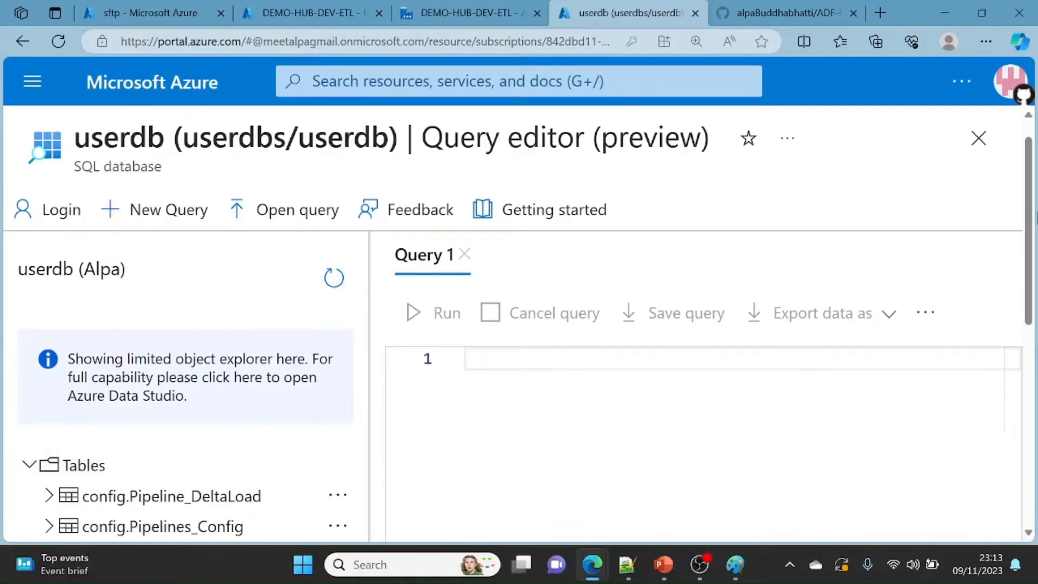
{"action": "left_click_drag", "start_coordinate": [1032, 225], "coordinate": [1031, 352]}
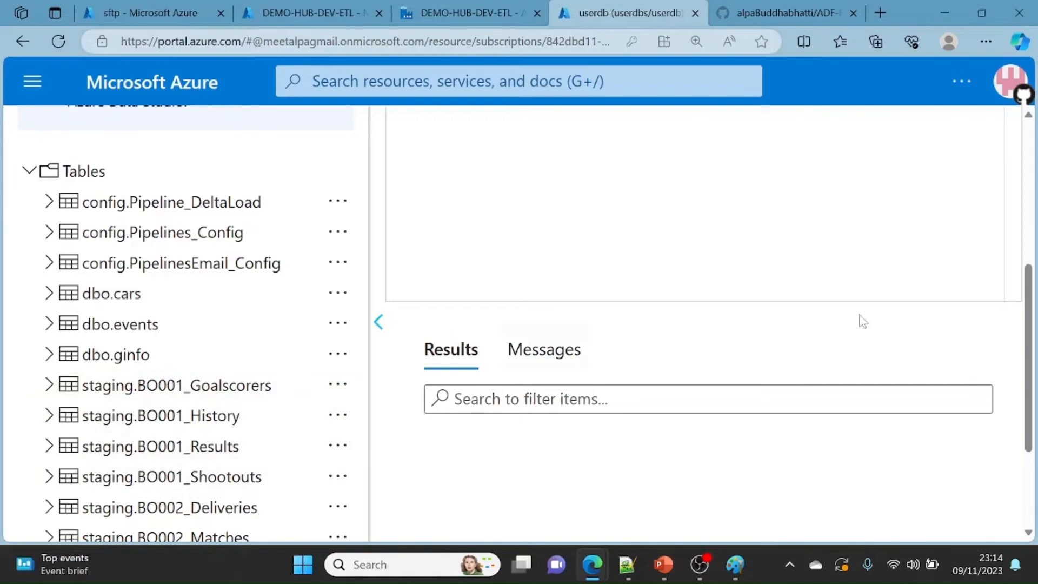
{"action": "scroll", "coordinate": [1027, 331], "scroll_direction": "down", "scroll_amount": 3}
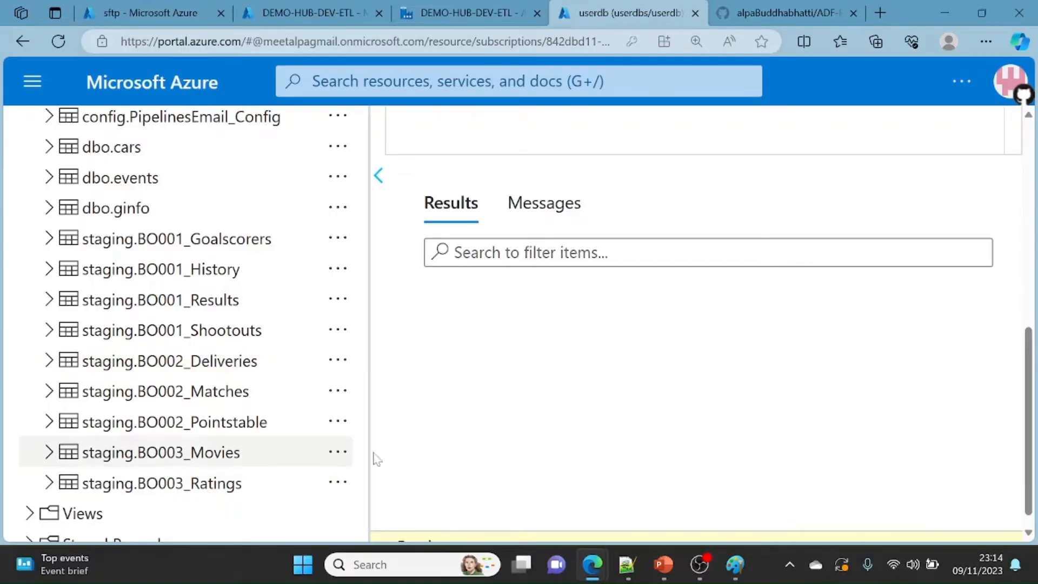
{"action": "left_click_drag", "start_coordinate": [1030, 419], "coordinate": [1035, 382]}
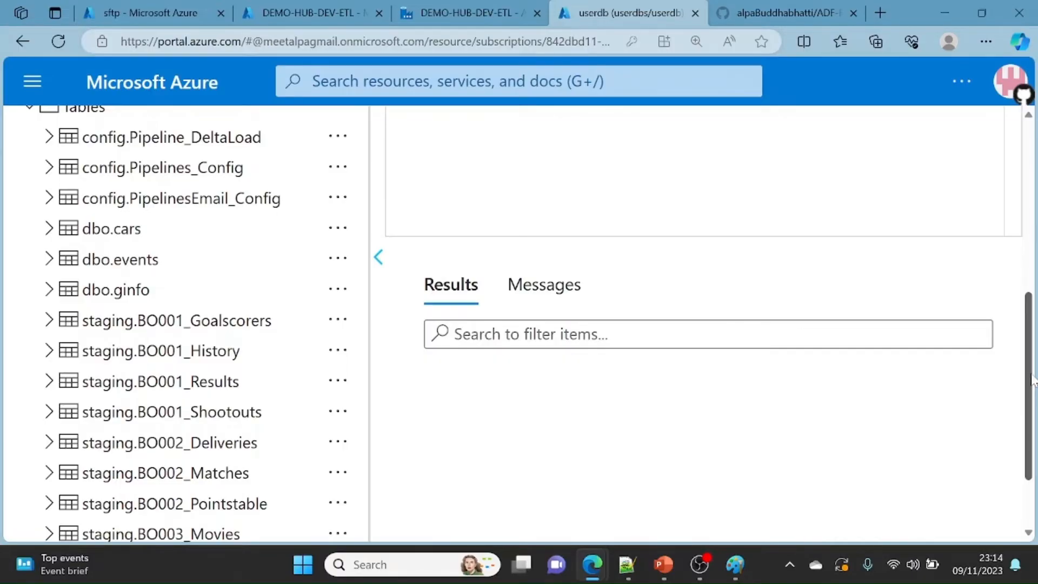
{"action": "left_click_drag", "start_coordinate": [1033, 380], "coordinate": [1036, 342]}
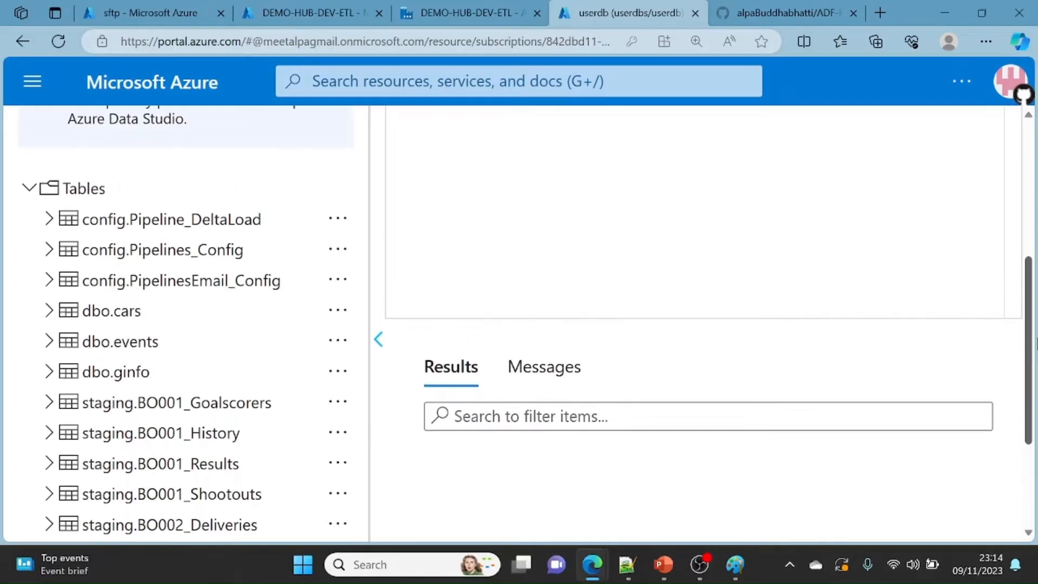
Step: Query the top 1000 rows of the config.Pipelines_Config table and bring up its SQL statement and results
{"action": "right_click", "coordinate": [202, 252]}
{"action": "left_click", "coordinate": [284, 268]}
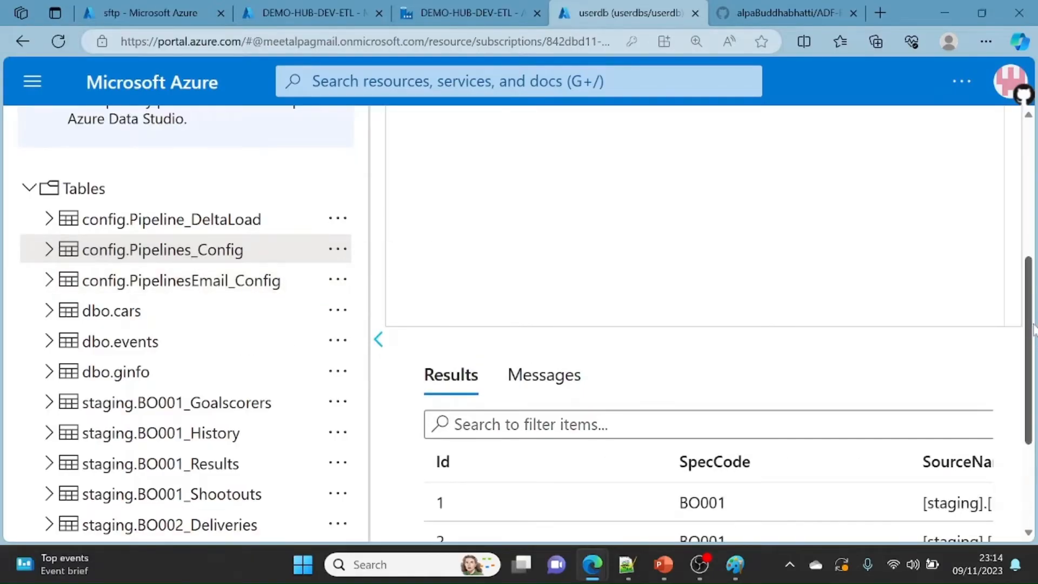
{"action": "left_click_drag", "start_coordinate": [1032, 331], "coordinate": [1032, 198]}
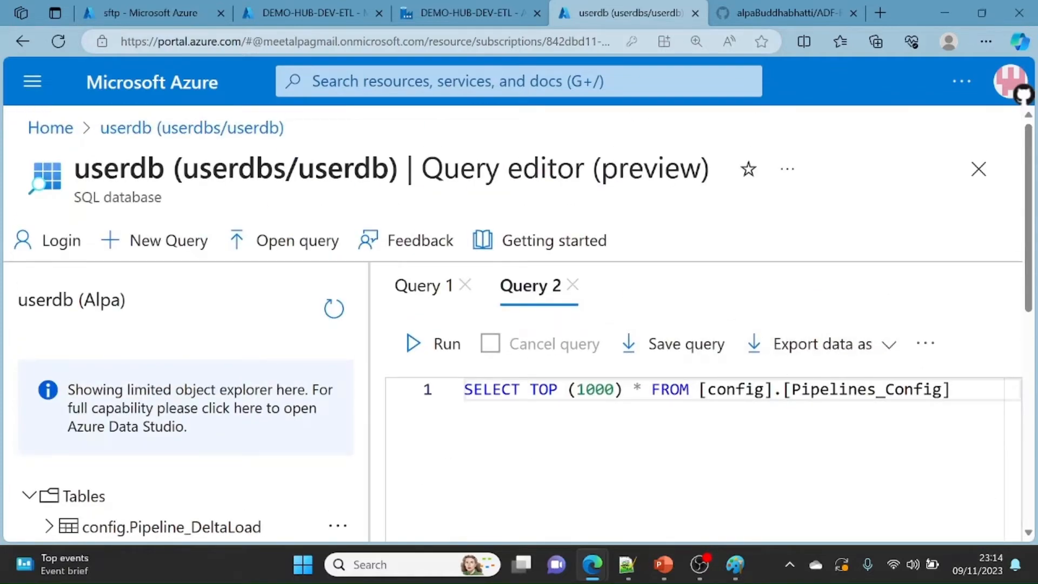
{"action": "left_click", "coordinate": [890, 352]}
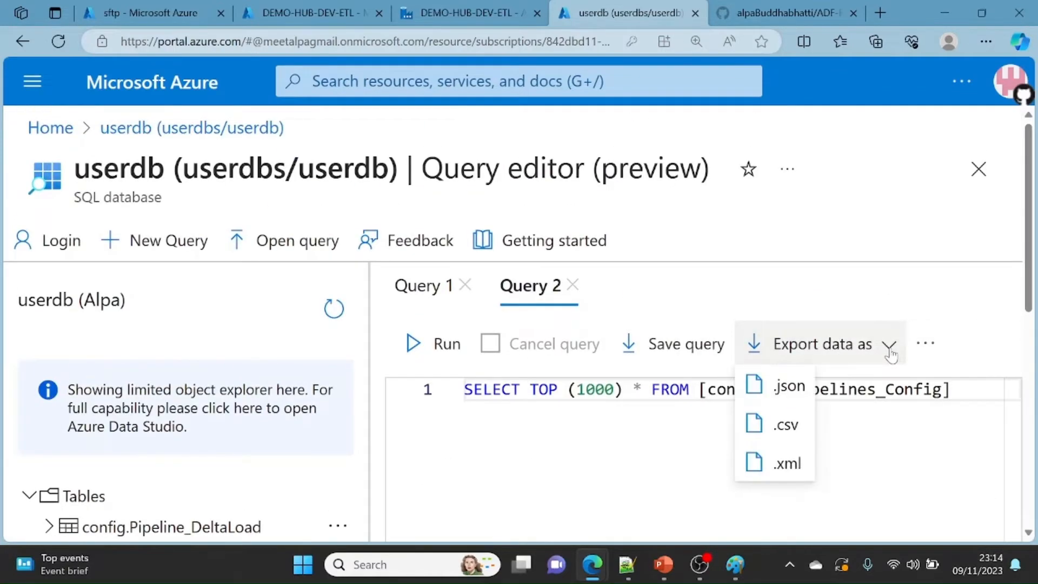
{"action": "left_click_drag", "start_coordinate": [950, 389], "coordinate": [605, 389]}
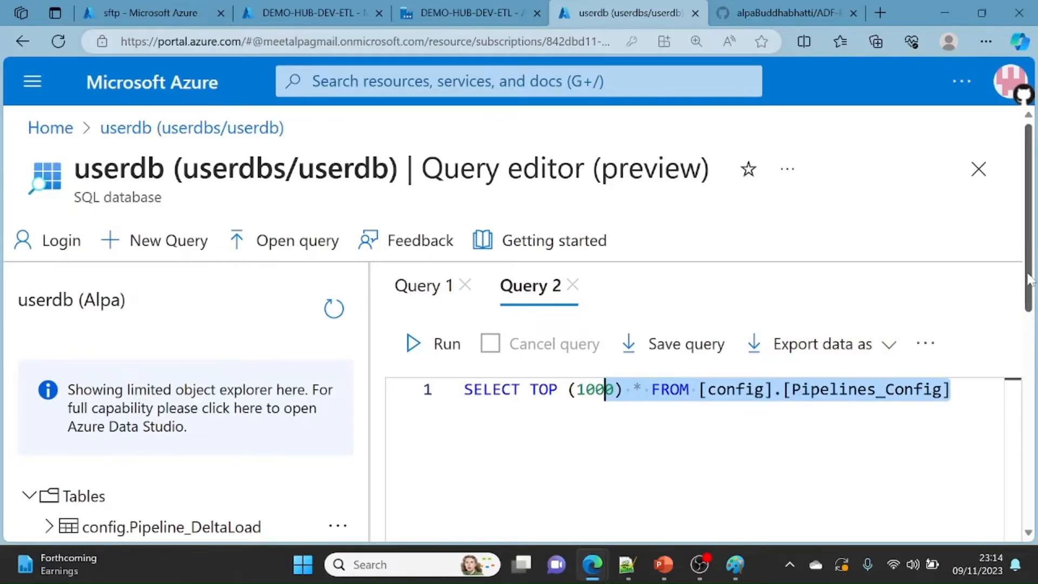
{"action": "left_click_drag", "start_coordinate": [1029, 279], "coordinate": [1036, 487]}
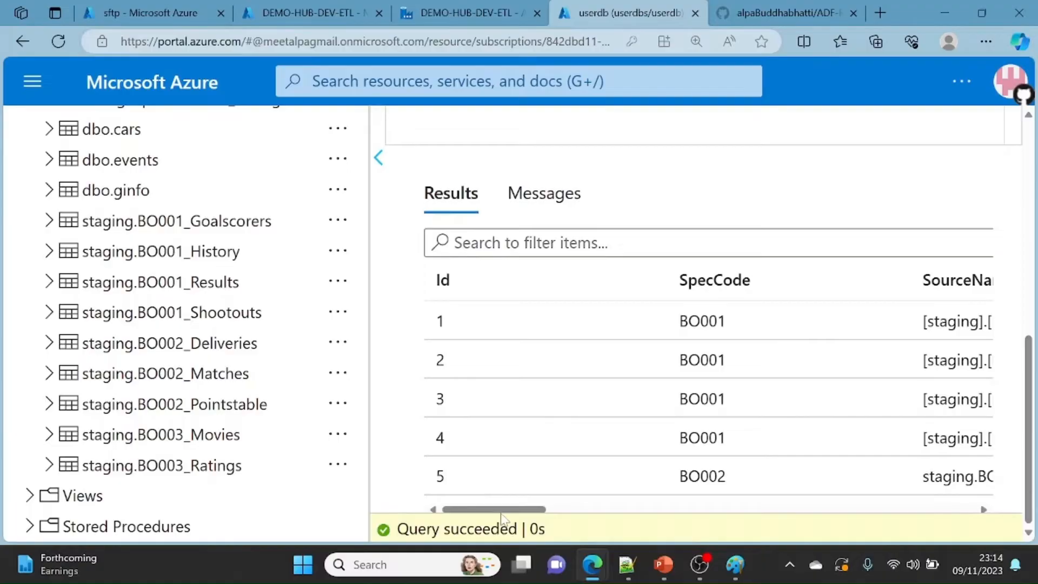
Step: Review the SpecCode, SourceName and TargetName columns in the Pipelines_Config results
{"action": "left_click_drag", "start_coordinate": [501, 510], "coordinate": [517, 510]}
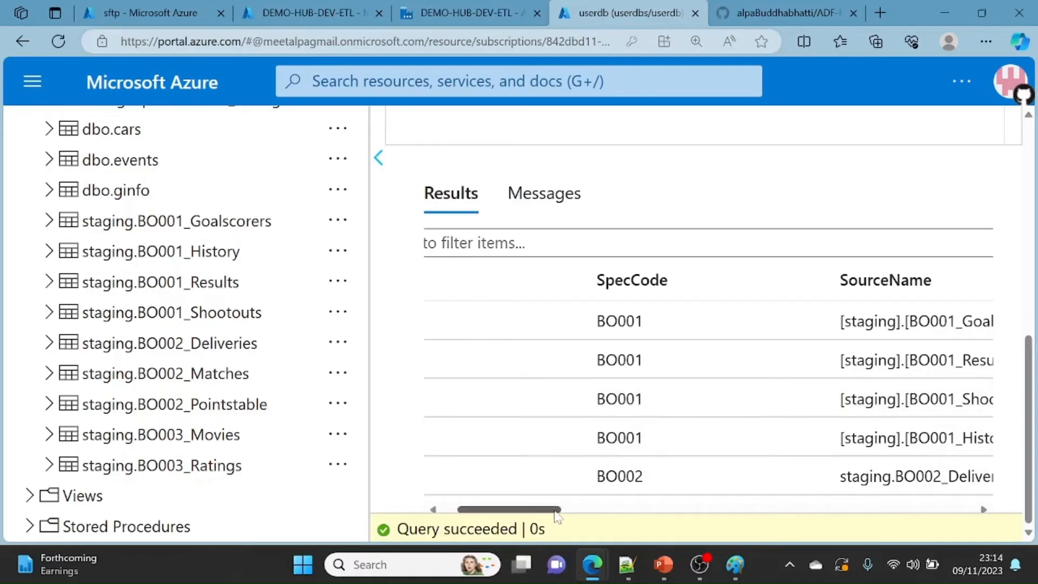
{"action": "left_click_drag", "start_coordinate": [557, 517], "coordinate": [600, 516]}
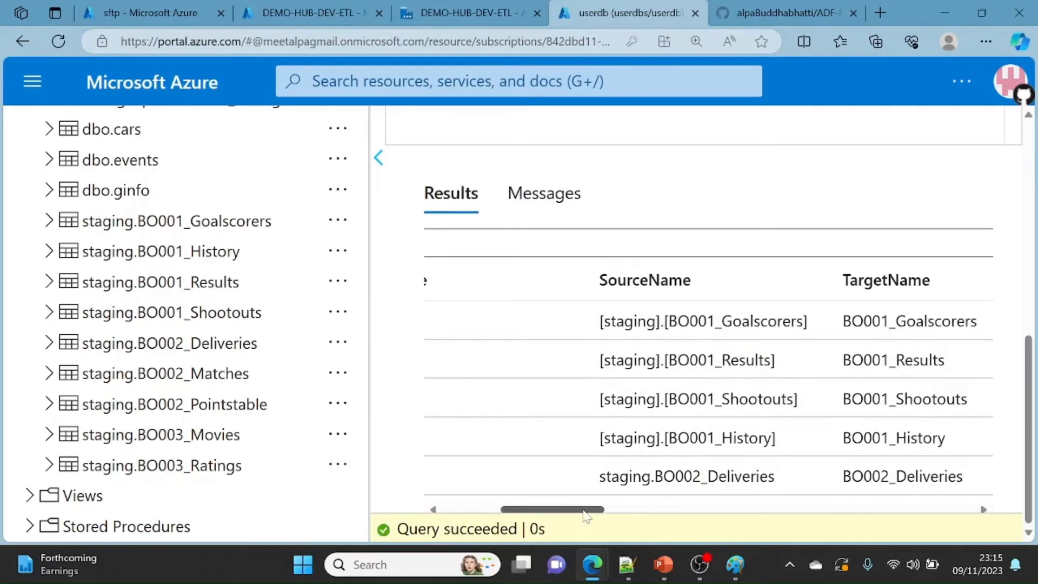
{"action": "left_click_drag", "start_coordinate": [587, 517], "coordinate": [524, 511]}
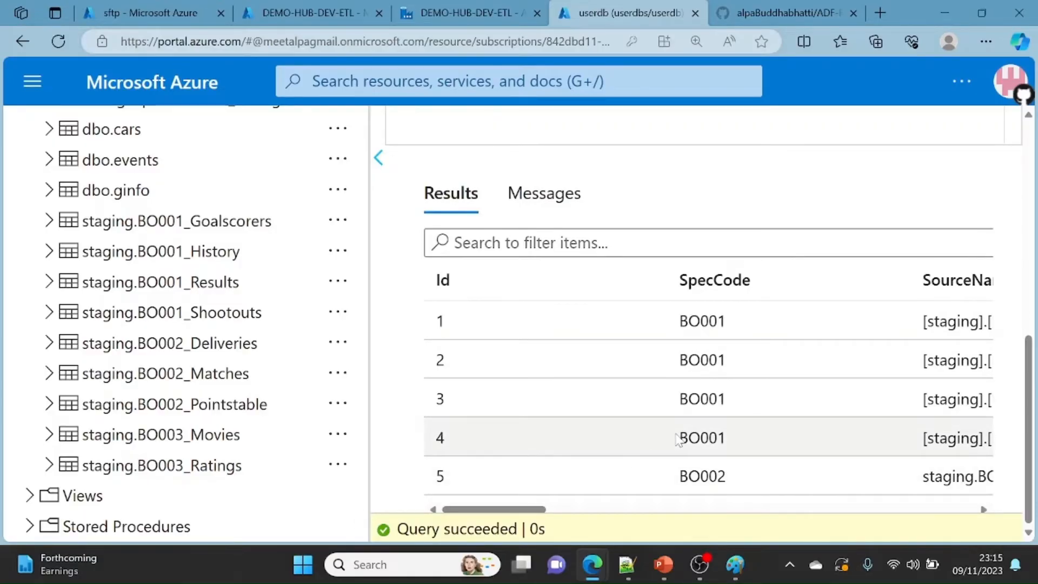
Step: Reduce the browser zoom to 100%
{"action": "left_click", "coordinate": [986, 41]}
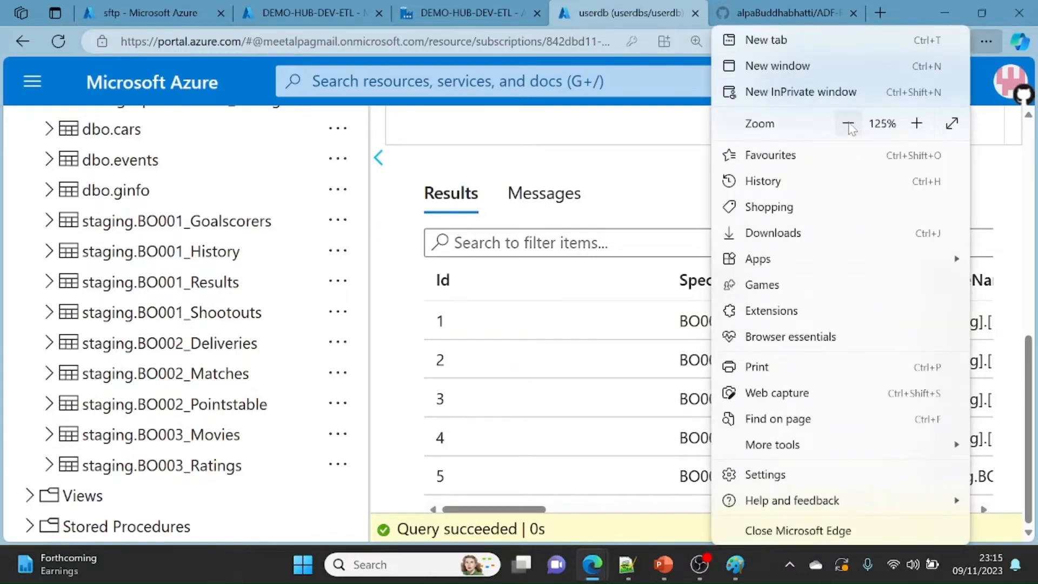
{"action": "left_click", "coordinate": [849, 124]}
{"action": "left_click", "coordinate": [849, 125]}
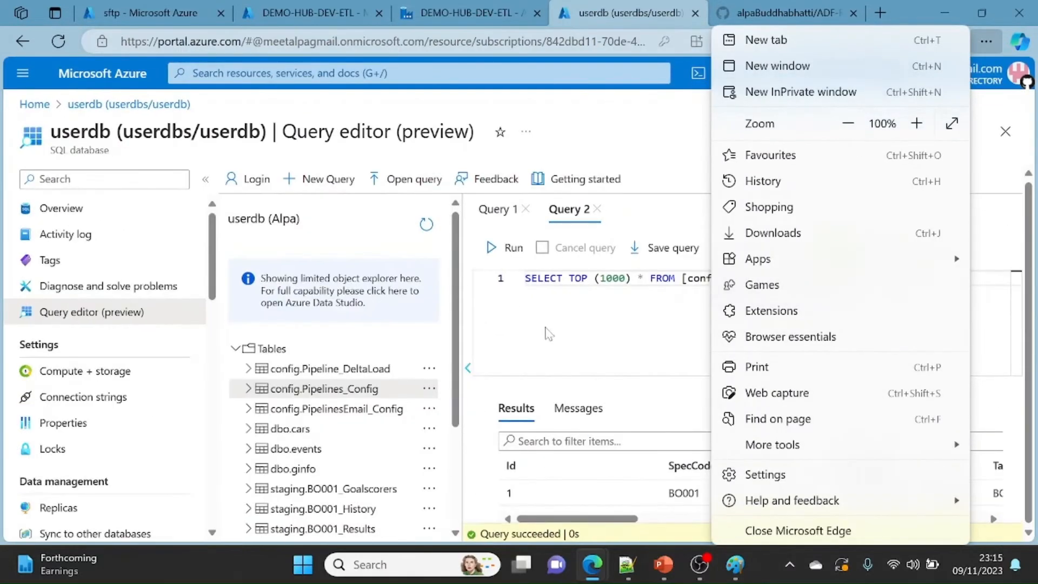
{"action": "left_click", "coordinate": [549, 333]}
Step: Show only the results of the Pipelines_Config query and collapse the database's side menu to widen the grid
{"action": "left_click", "coordinate": [910, 247]}
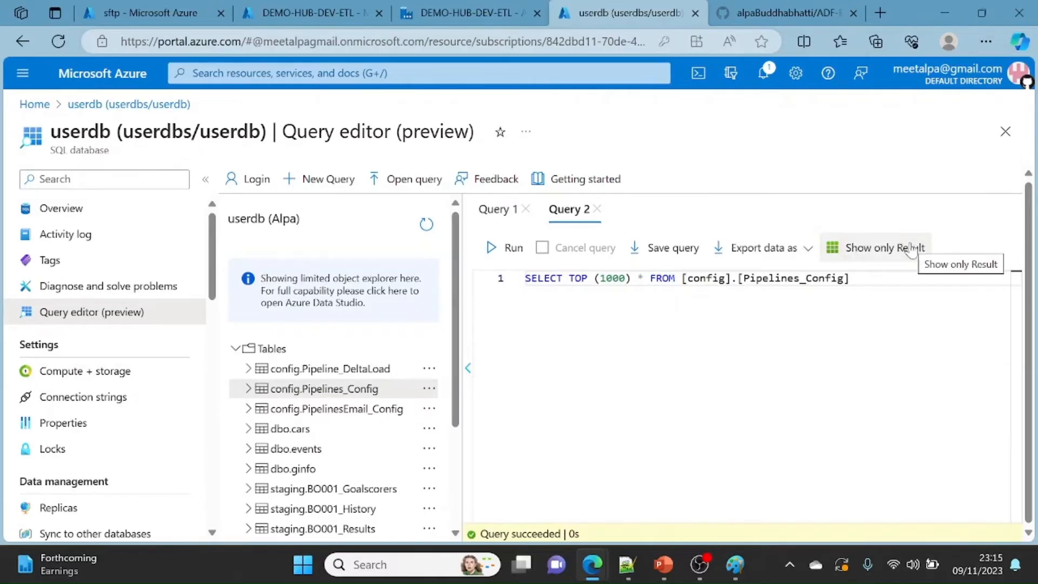
{"action": "left_click", "coordinate": [895, 248]}
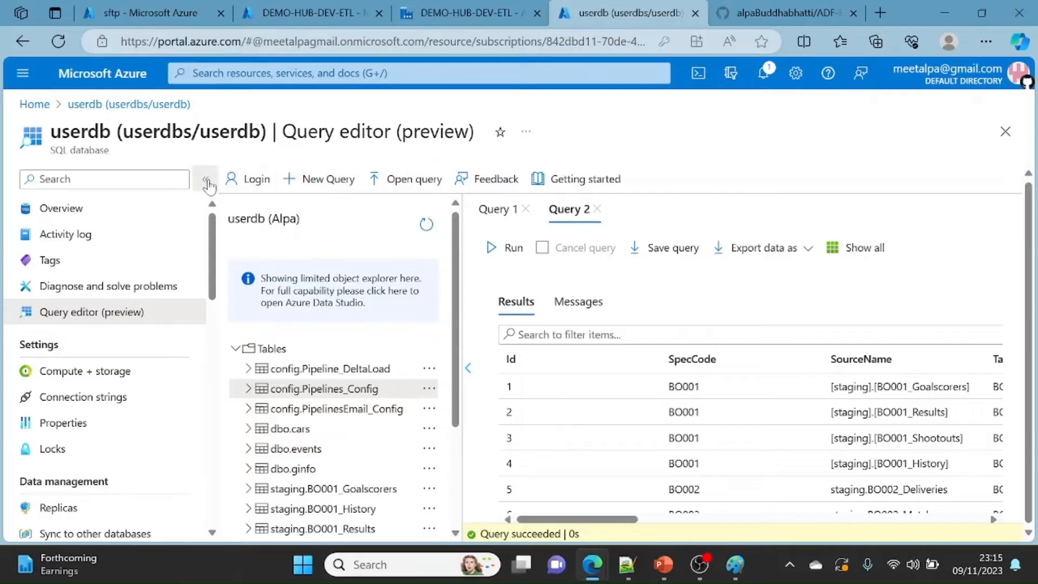
{"action": "left_click", "coordinate": [207, 183]}
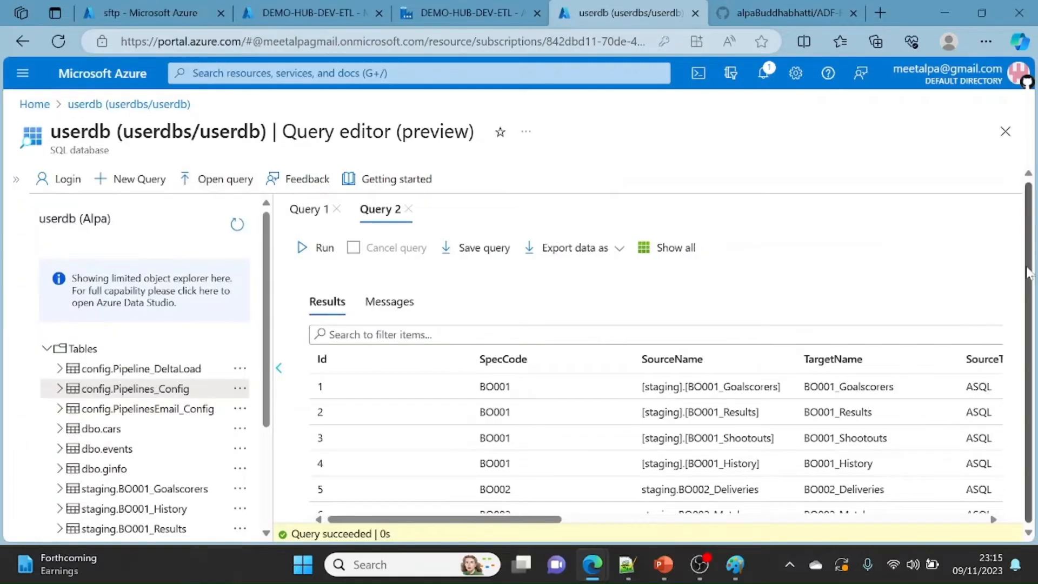
{"action": "left_click", "coordinate": [665, 252]}
{"action": "left_click", "coordinate": [661, 253]}
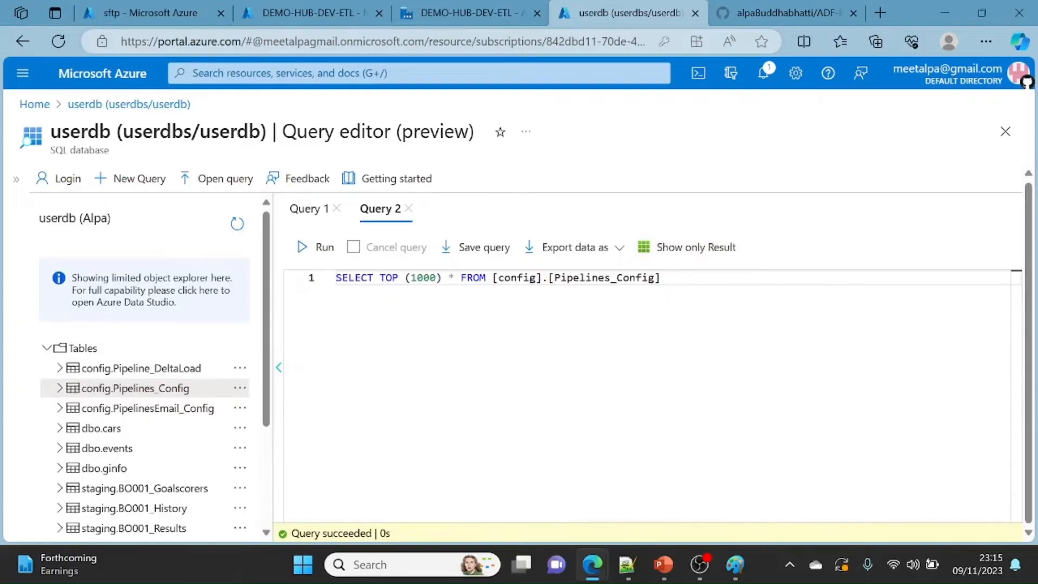
{"action": "left_click", "coordinate": [671, 254]}
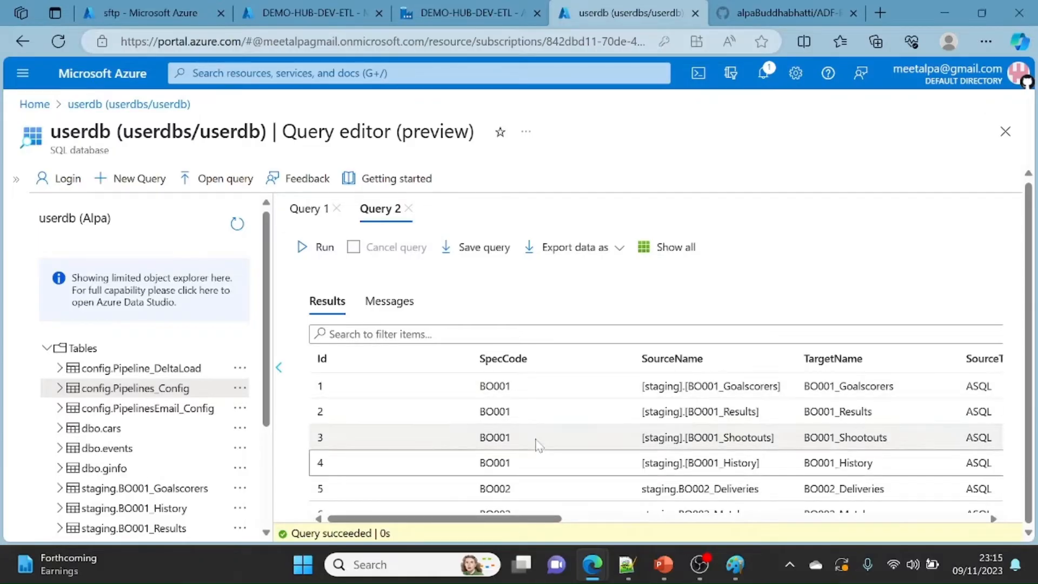
Step: Examine the Pipelines_Config rows down to BO003_Ratings, including their target types, filter or key column values and load types
{"action": "scroll", "coordinate": [537, 446], "scroll_direction": "down", "scroll_amount": 3}
{"action": "key", "text": "Down"}
{"action": "key", "text": "Down"}
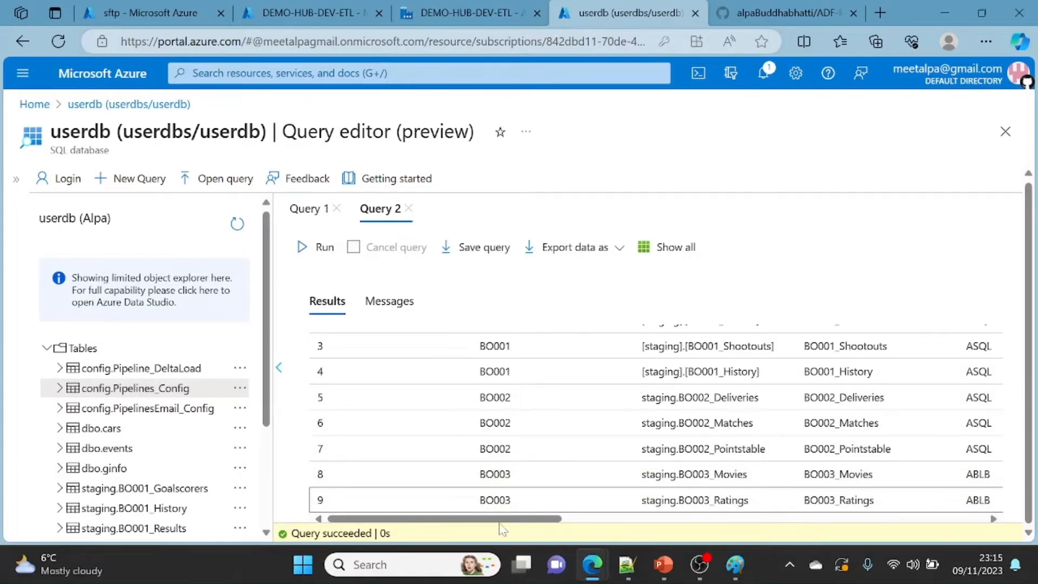
{"action": "left_click_drag", "start_coordinate": [501, 520], "coordinate": [732, 516]}
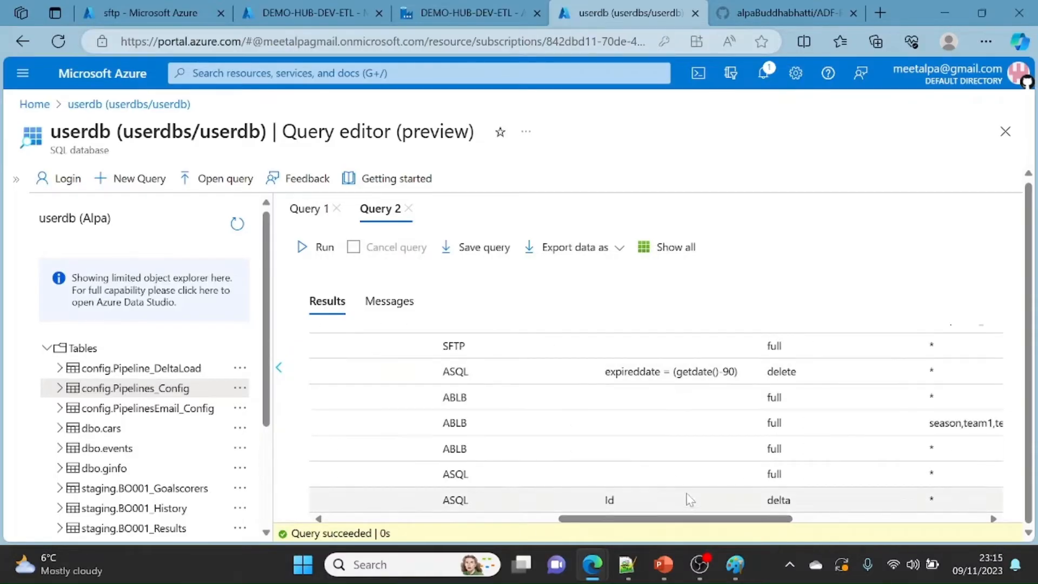
{"action": "double_click", "coordinate": [608, 500]}
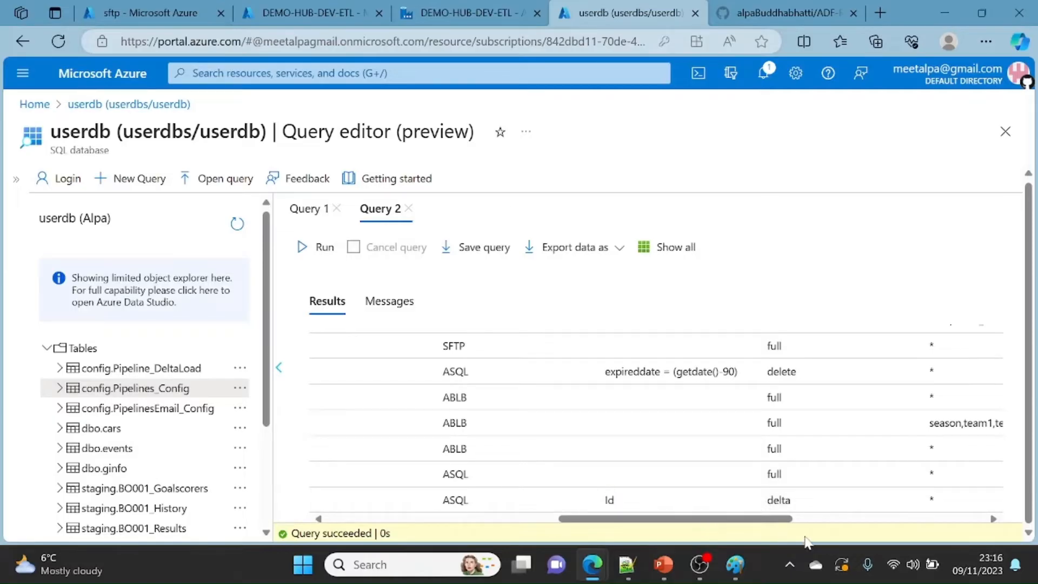
Step: Review the FieldList, Directory, TargetFileExtention and IsEmailFunNeeded columns across the Pipelines_Config rows
{"action": "left_click_drag", "start_coordinate": [784, 518], "coordinate": [892, 519]}
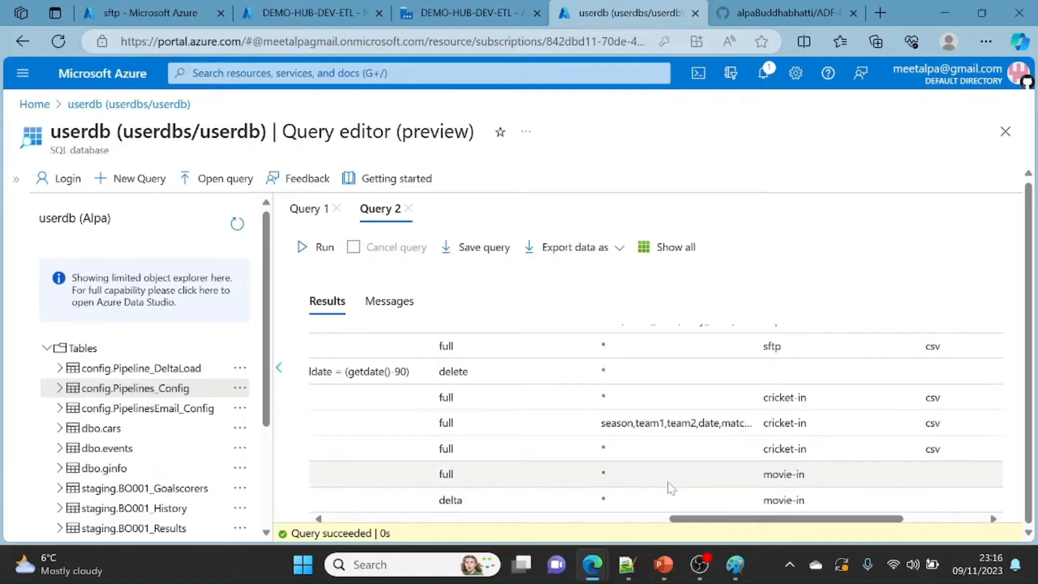
{"action": "left_click_drag", "start_coordinate": [758, 520], "coordinate": [800, 520]}
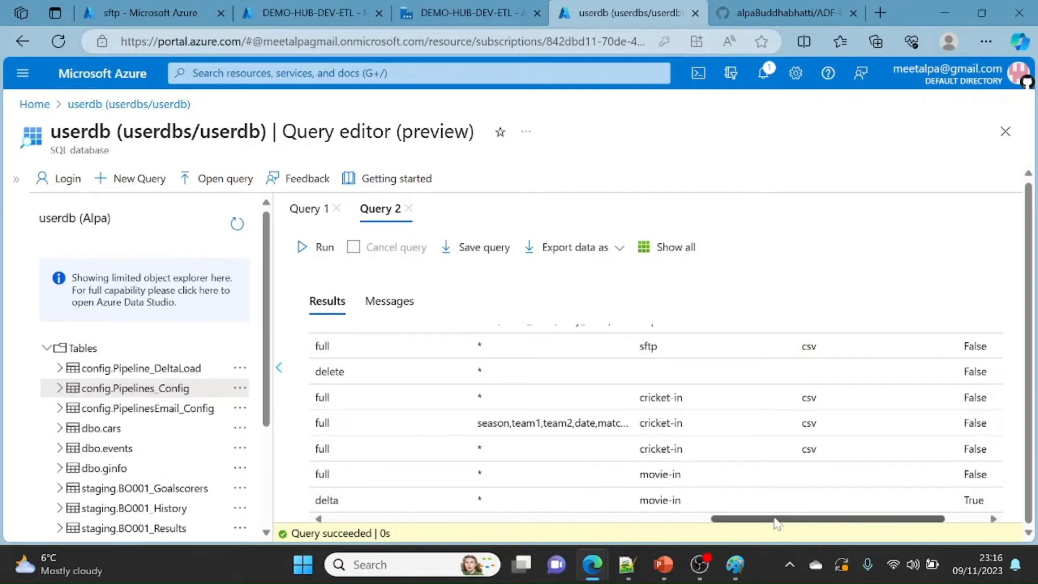
{"action": "left_click_drag", "start_coordinate": [783, 520], "coordinate": [822, 519]}
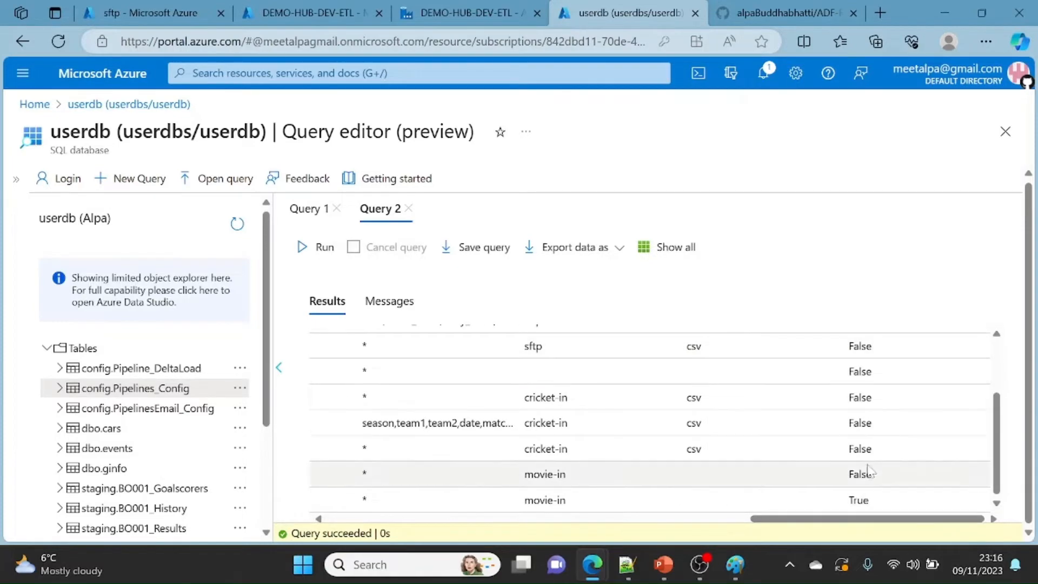
{"action": "scroll", "coordinate": [989, 349], "scroll_direction": "up", "scroll_amount": 3}
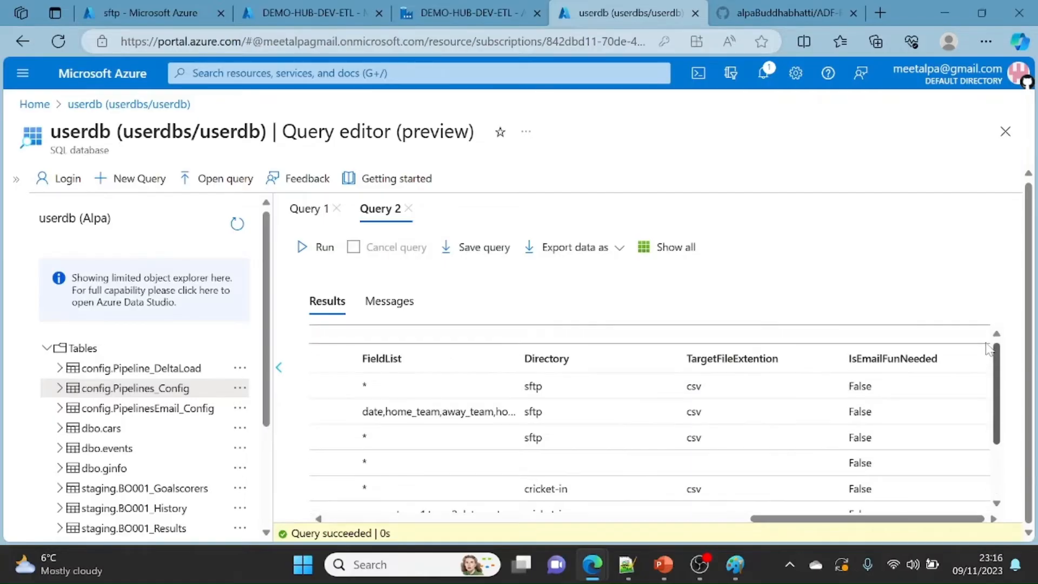
{"action": "scroll", "coordinate": [990, 403], "scroll_direction": "down", "scroll_amount": 3}
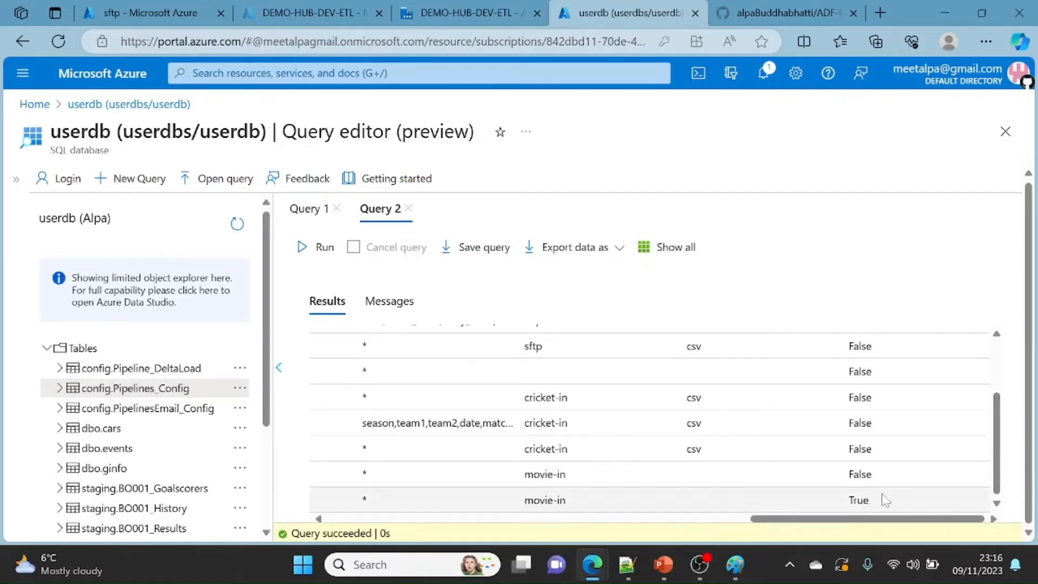
Step: Check the IsEmailFunNeeded value of the BO003_Ratings row and bring the first result columns back into view
{"action": "double_click", "coordinate": [859, 500]}
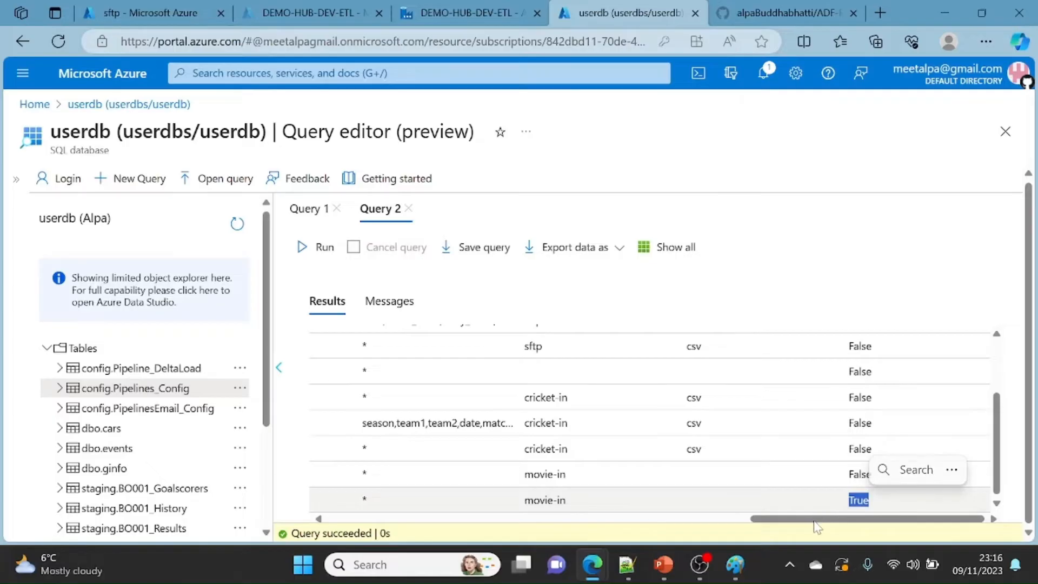
{"action": "scroll", "coordinate": [656, 432], "scroll_direction": "left", "scroll_amount": 10}
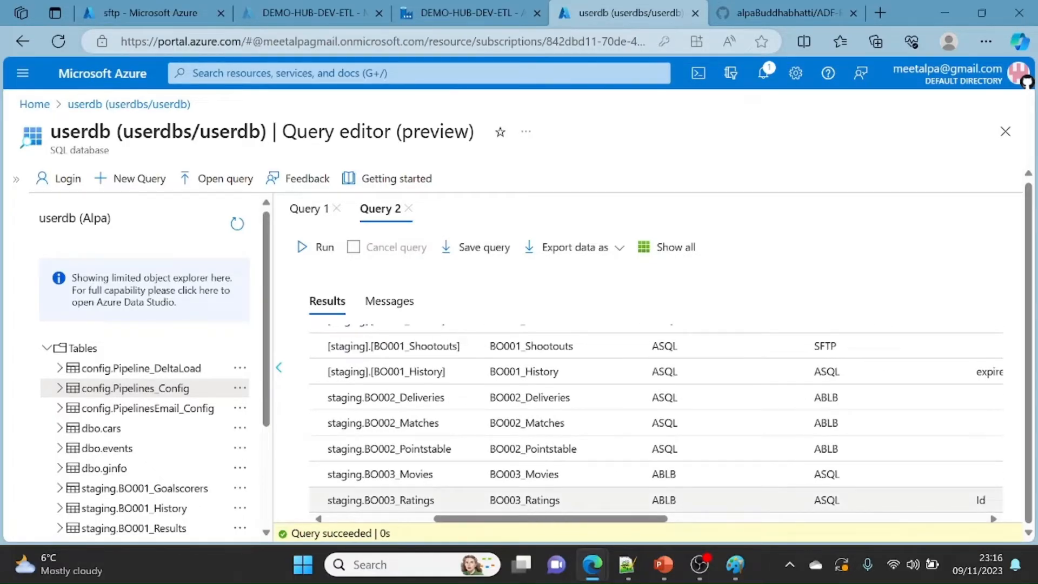
{"action": "left_click_drag", "start_coordinate": [512, 519], "coordinate": [275, 509]}
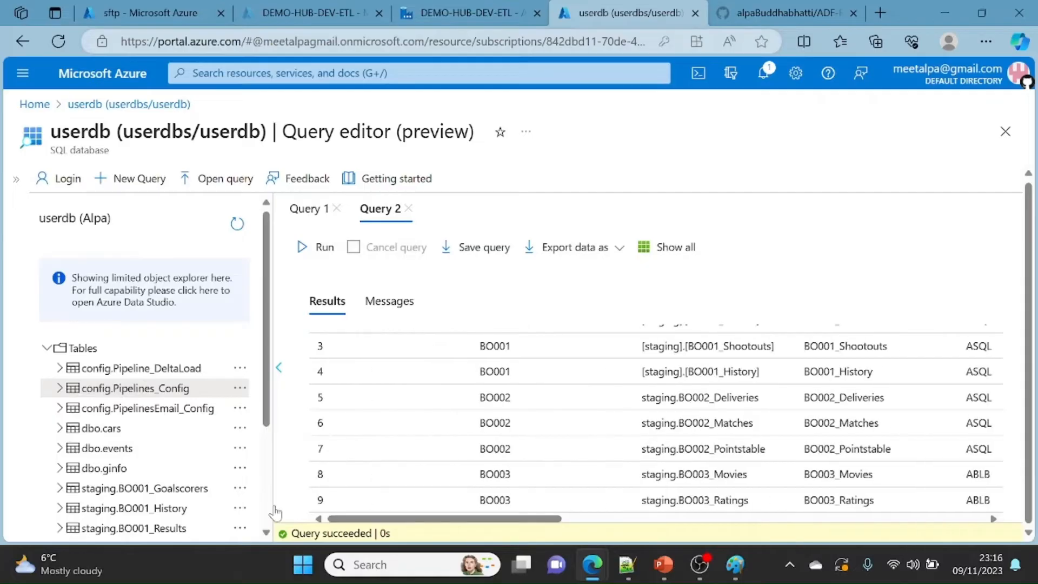
Step: Query the top 1000 rows of config.Pipeline_DeltaLoad and check the MinWindowStartValue for its SpecCodeId
{"action": "left_click", "coordinate": [194, 371]}
{"action": "right_click", "coordinate": [194, 372]}
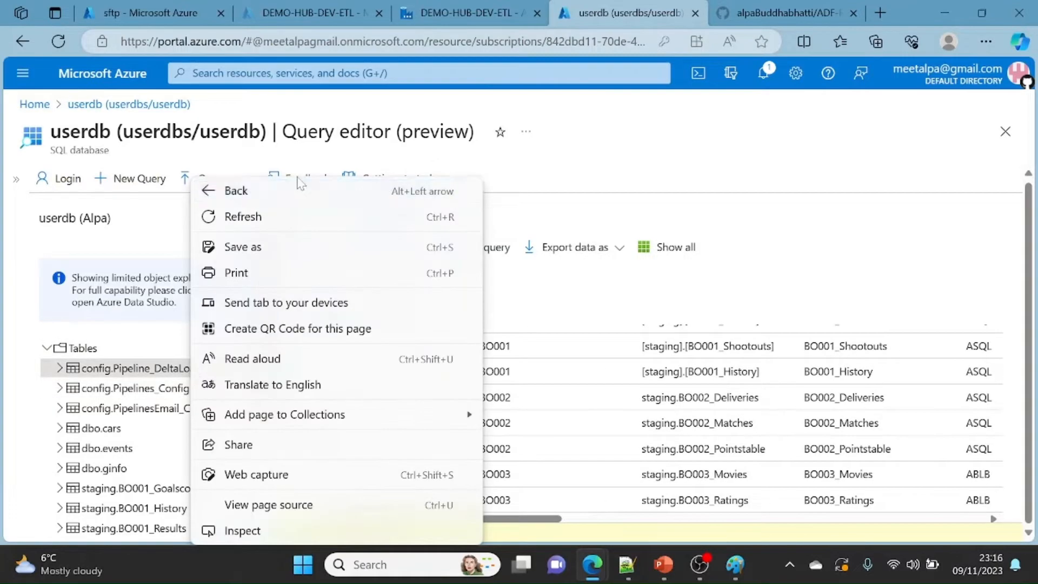
{"action": "key", "text": "Escape"}
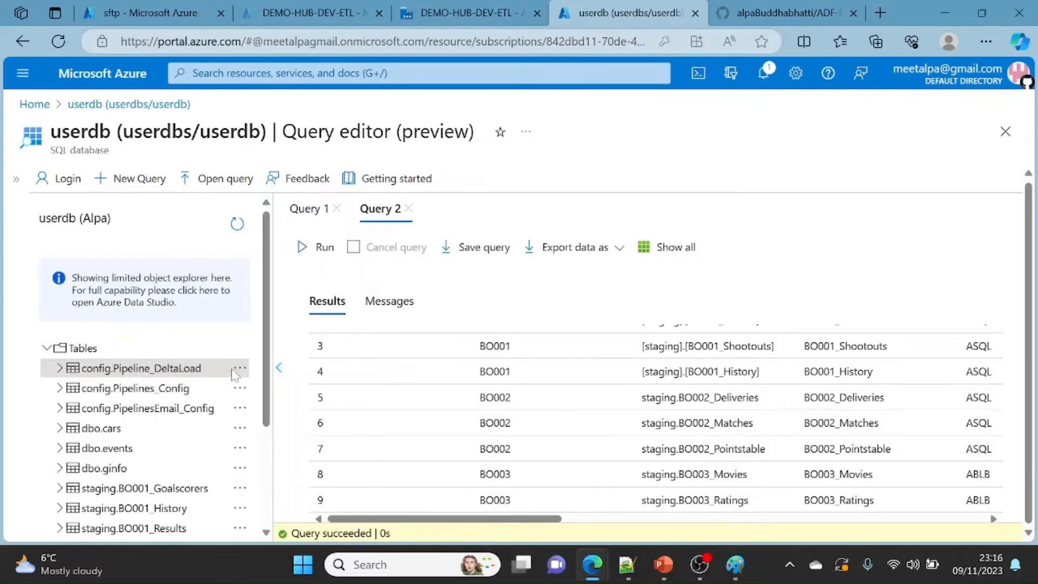
{"action": "left_click", "coordinate": [237, 368]}
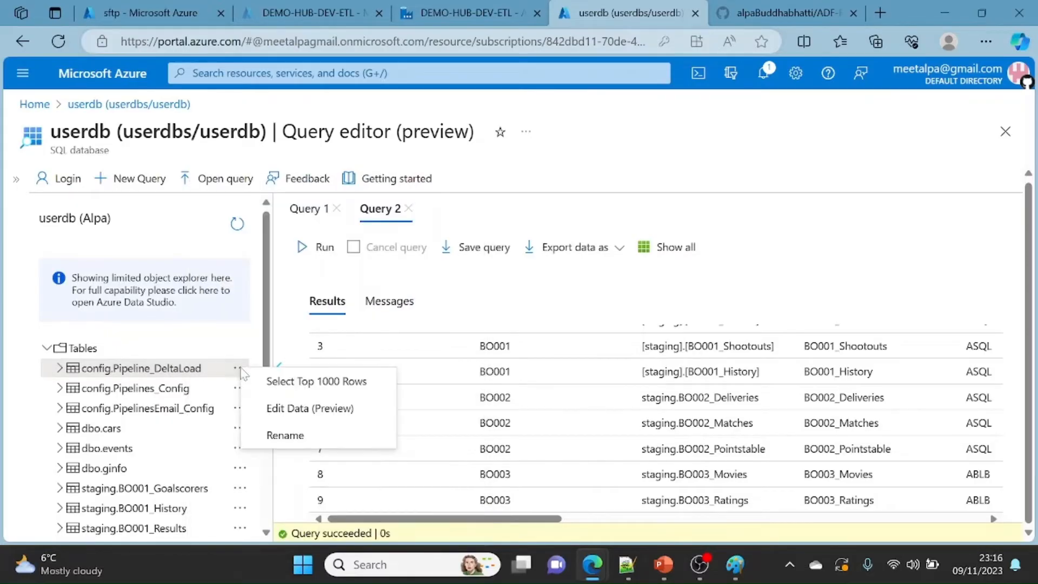
{"action": "left_click", "coordinate": [309, 381]}
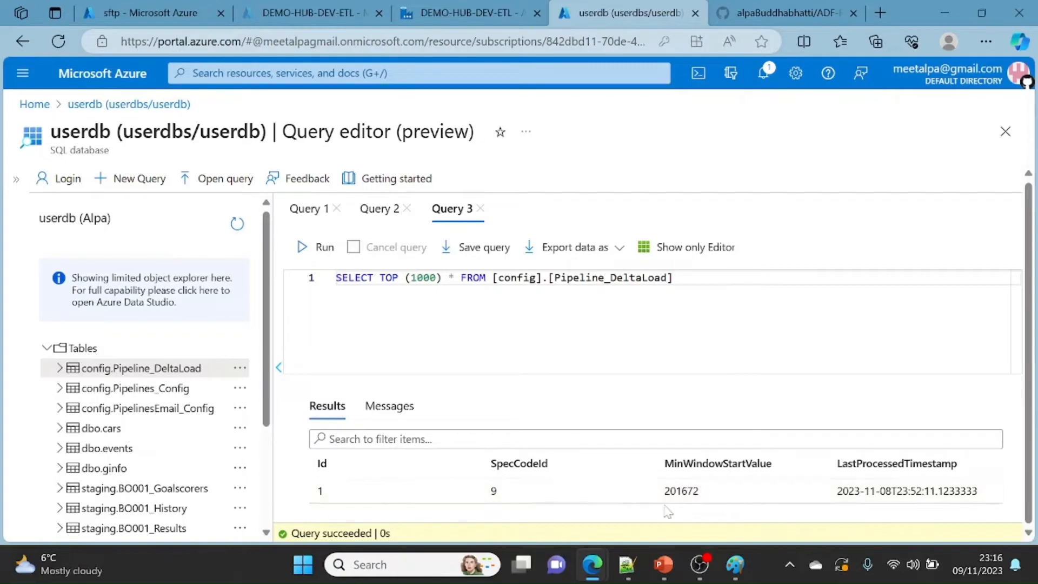
{"action": "double_click", "coordinate": [685, 497]}
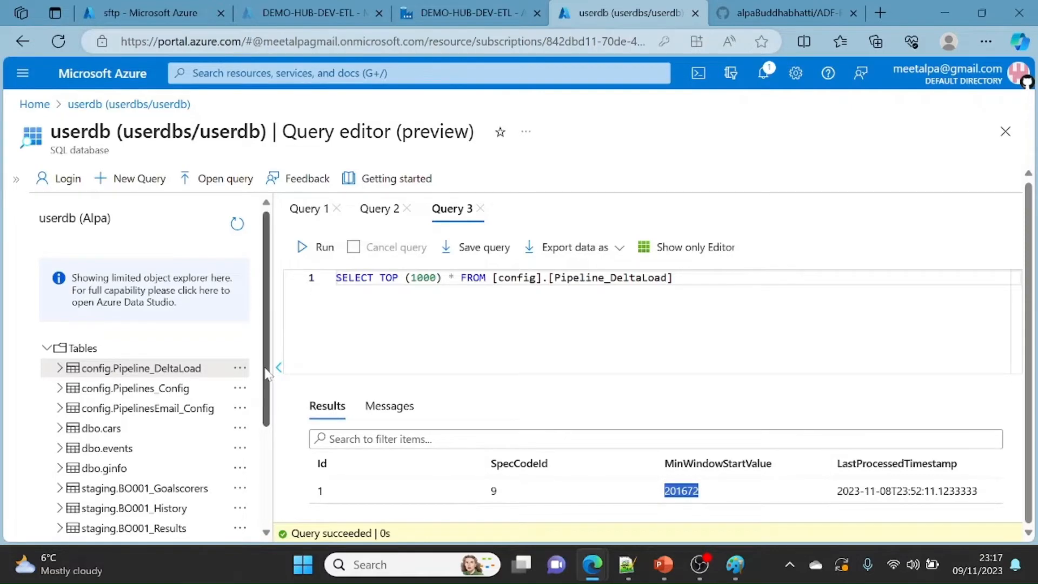
Step: Query the top 1000 rows of the config.PipelinesEmail_Config table
{"action": "left_click_drag", "start_coordinate": [269, 373], "coordinate": [268, 403]}
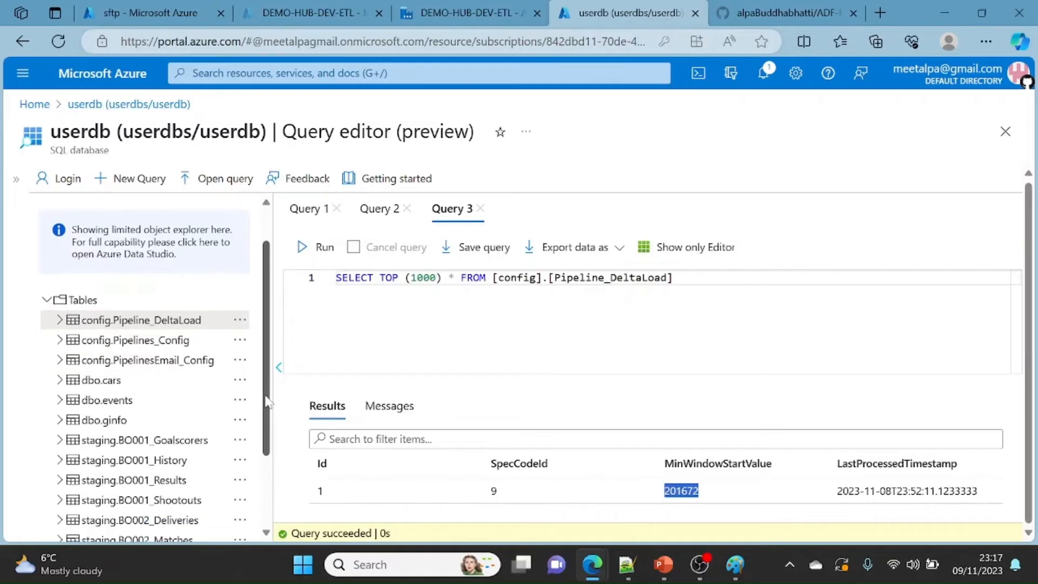
{"action": "right_click", "coordinate": [195, 361]}
{"action": "left_click", "coordinate": [135, 380]}
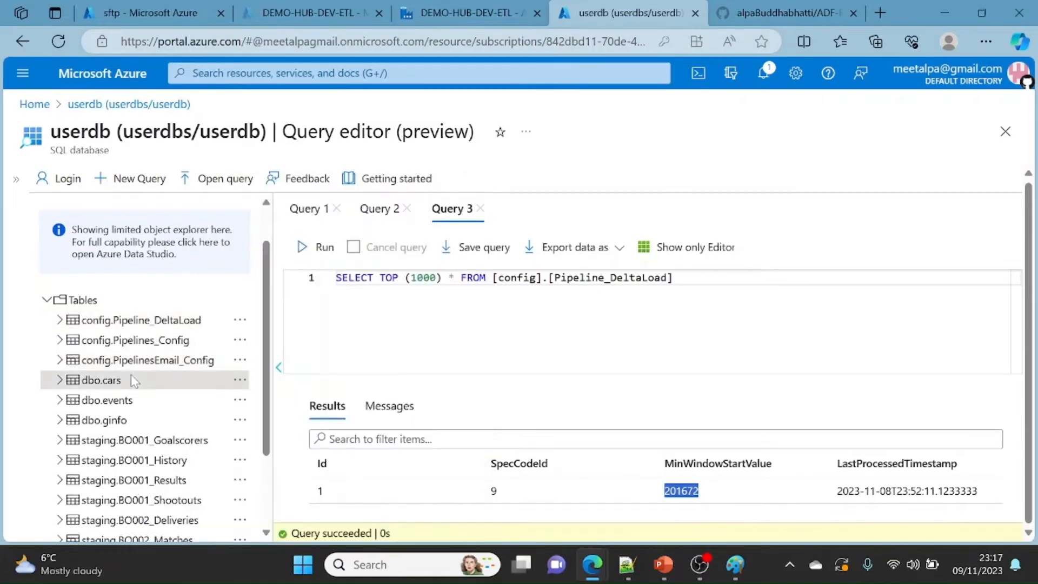
{"action": "left_click", "coordinate": [241, 361]}
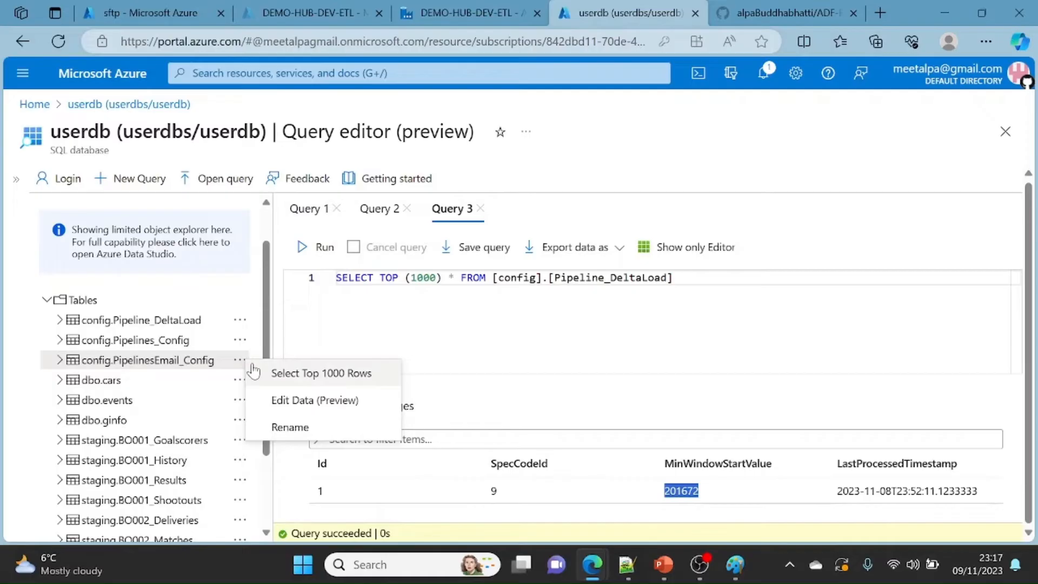
{"action": "left_click", "coordinate": [288, 375]}
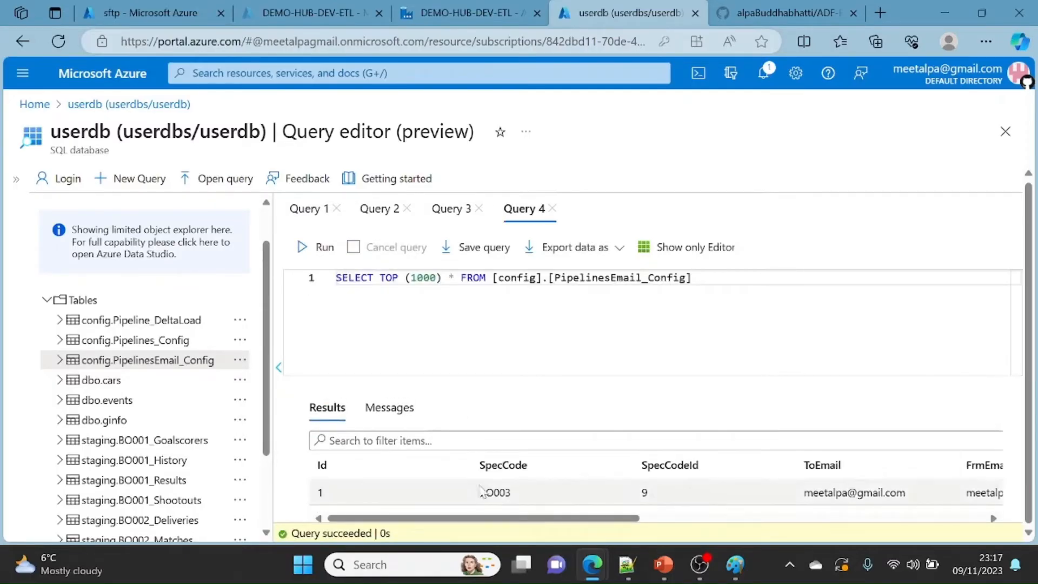
Step: Review the email configuration row from SpecCode through CustomizedMessage, IsAttachedMent and Path, and look over the staging tables in the database
{"action": "double_click", "coordinate": [495, 492]}
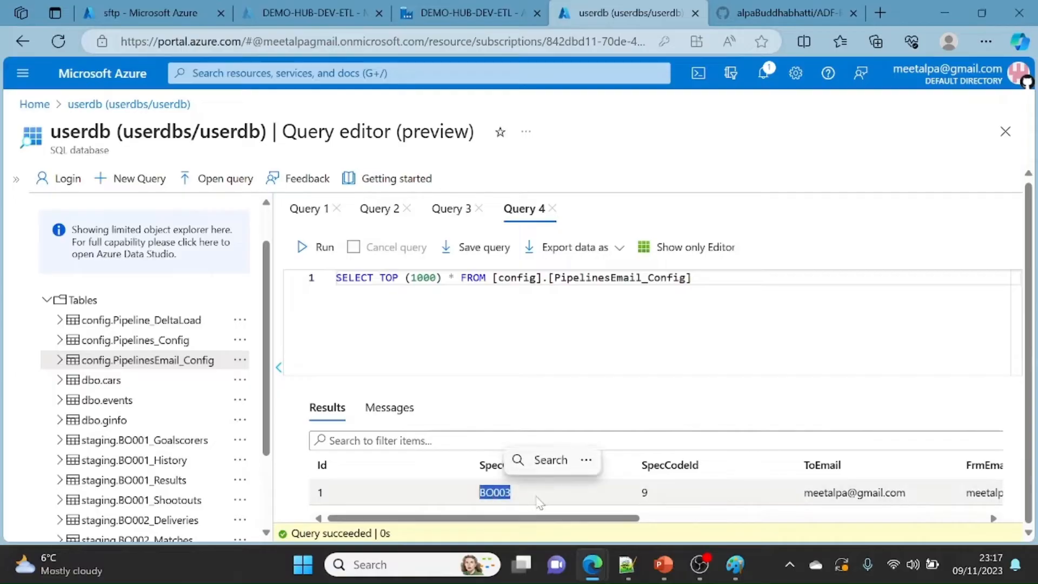
{"action": "double_click", "coordinate": [644, 493]}
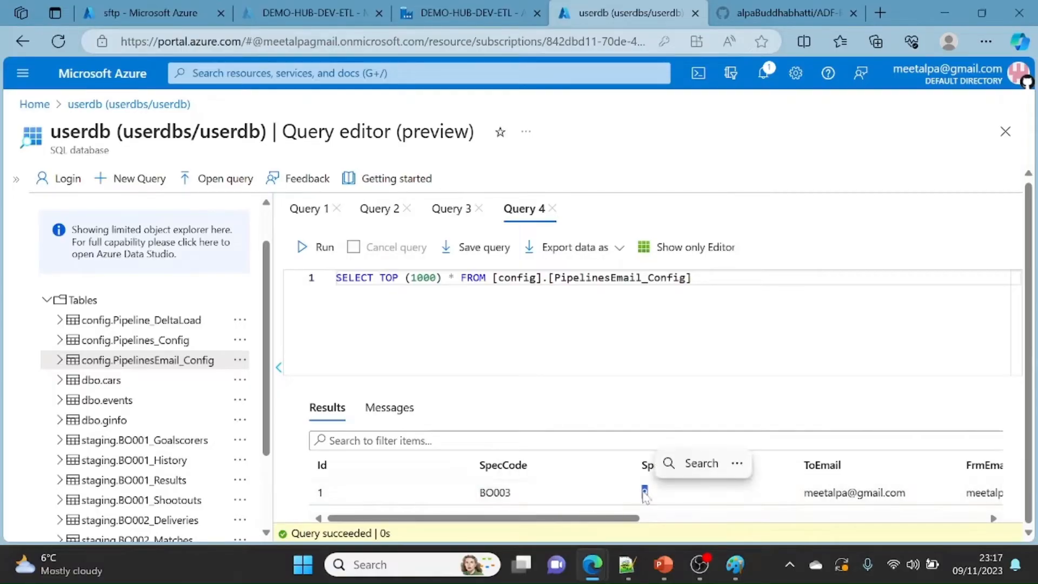
{"action": "left_click_drag", "start_coordinate": [598, 519], "coordinate": [650, 519]}
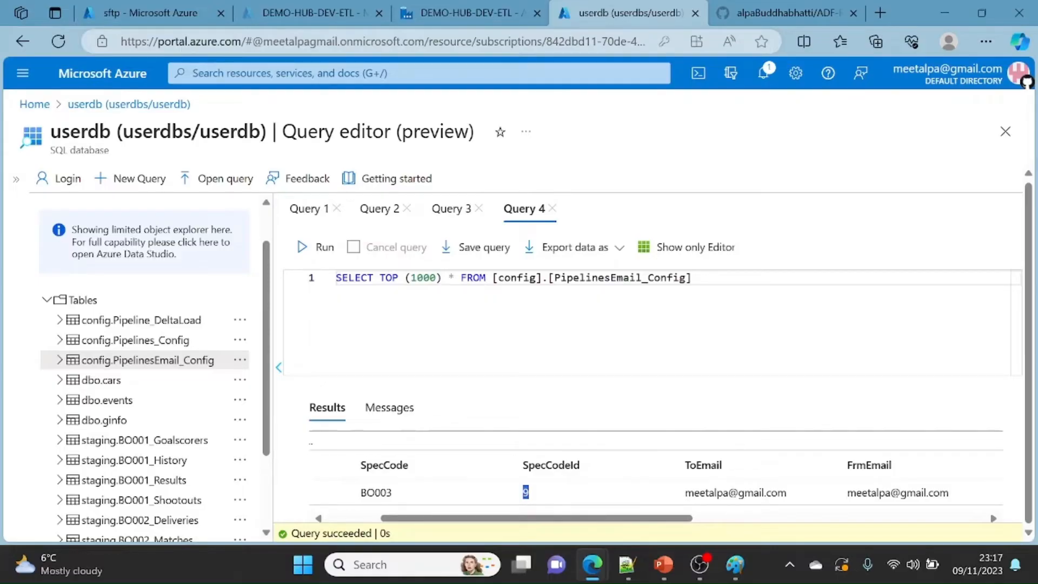
{"action": "left_click_drag", "start_coordinate": [651, 519], "coordinate": [943, 519]}
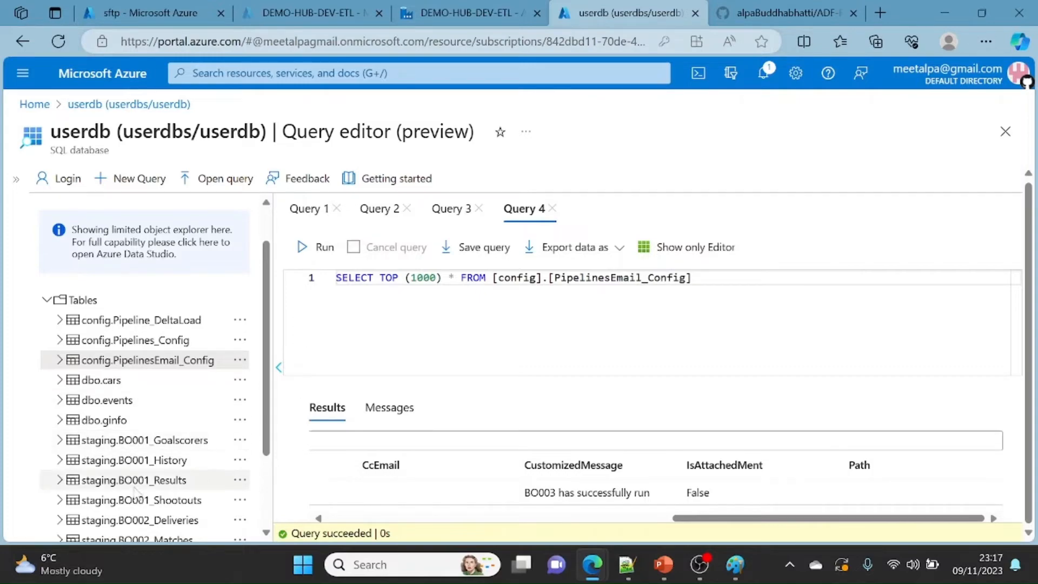
{"action": "left_click_drag", "start_coordinate": [266, 417], "coordinate": [277, 475]}
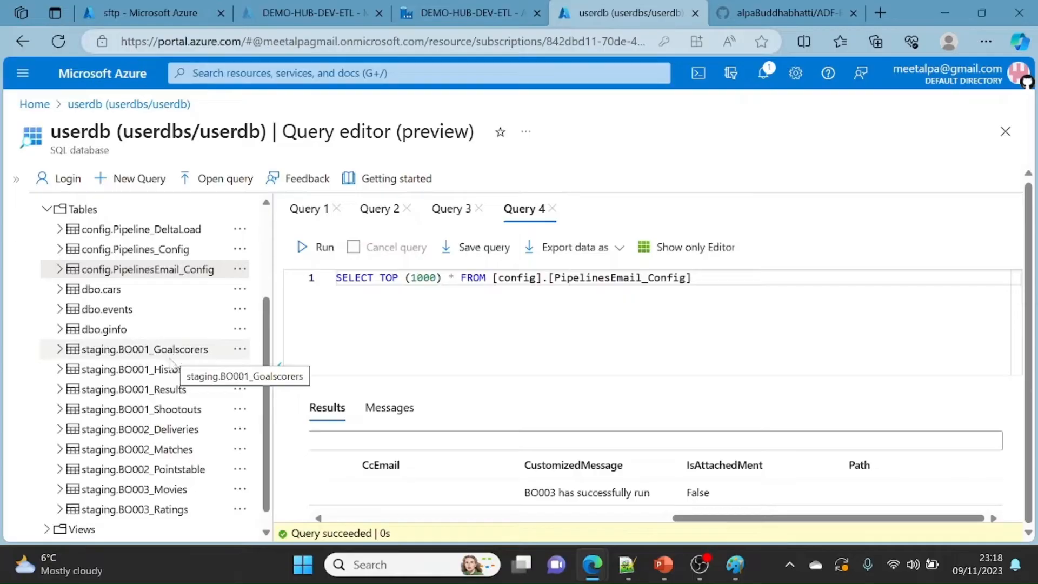
{"action": "left_click", "coordinate": [147, 374]}
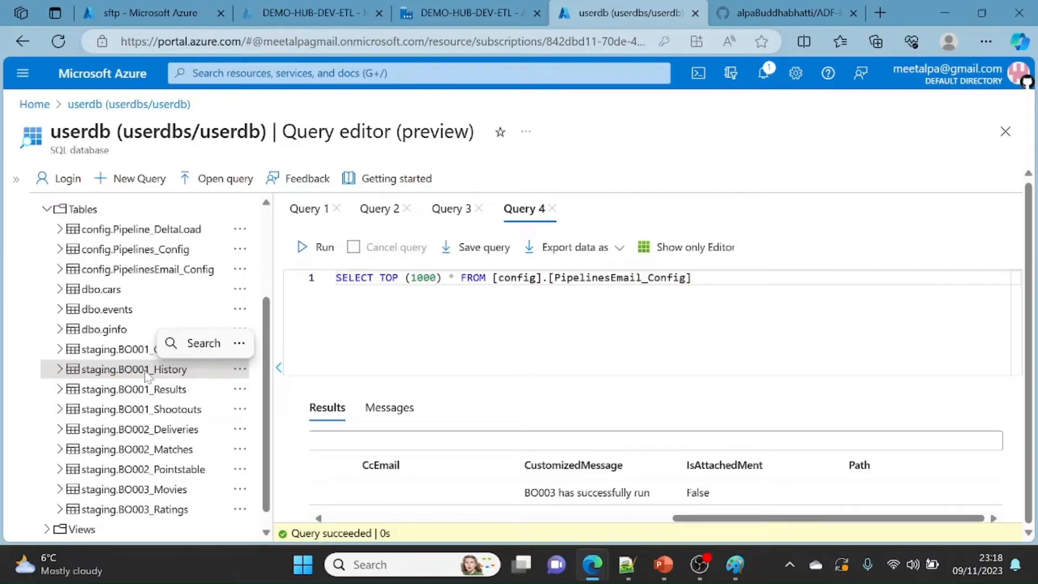
Step: Switch to the DEMO-HUB-DEV-ETL data factory, collapse the activities list and open the inner activities of the BOS pipeline's ForEach
{"action": "left_click", "coordinate": [474, 8]}
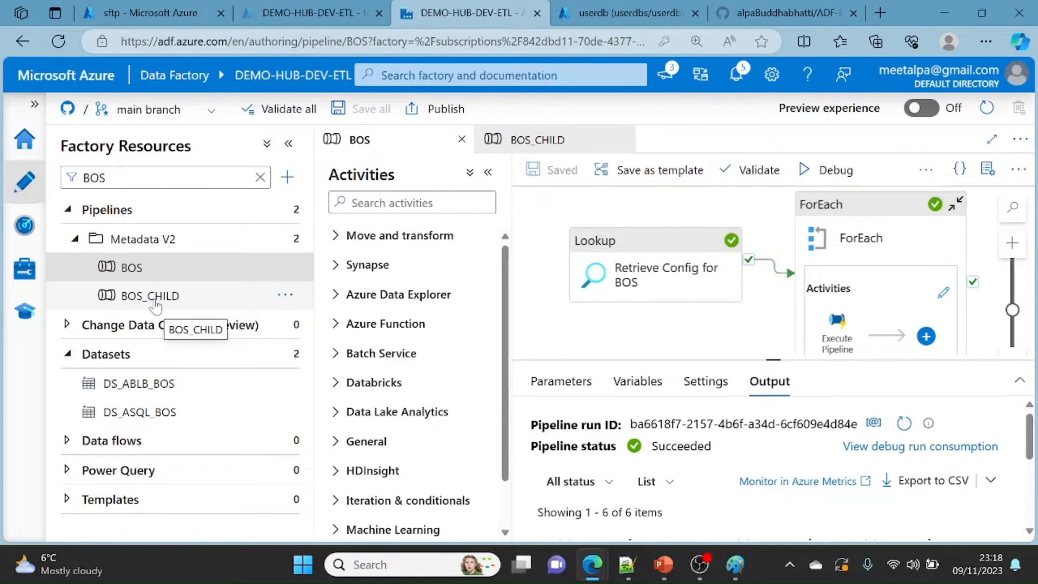
{"action": "left_click", "coordinate": [488, 174]}
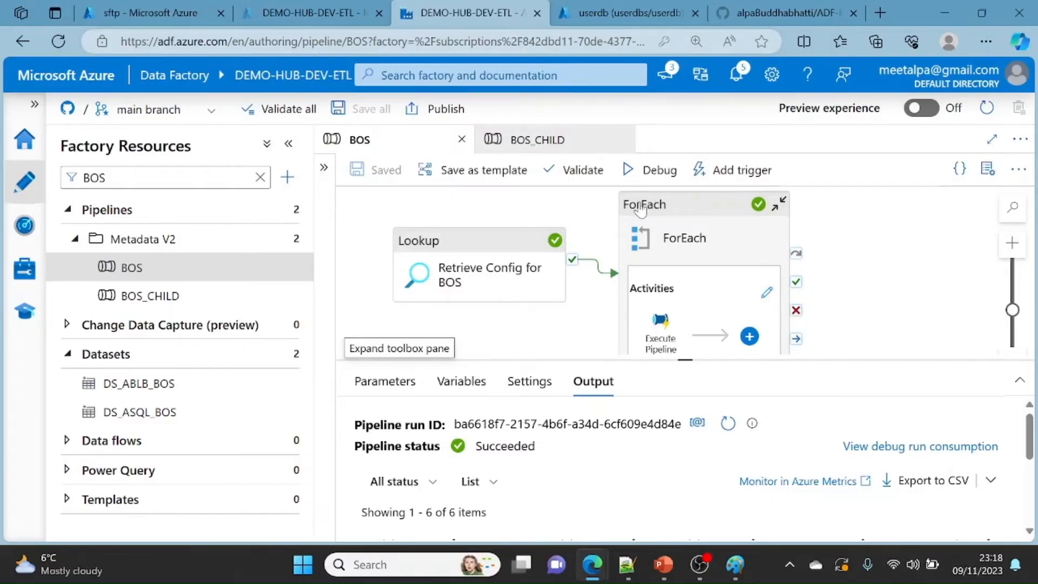
{"action": "left_click", "coordinate": [767, 293]}
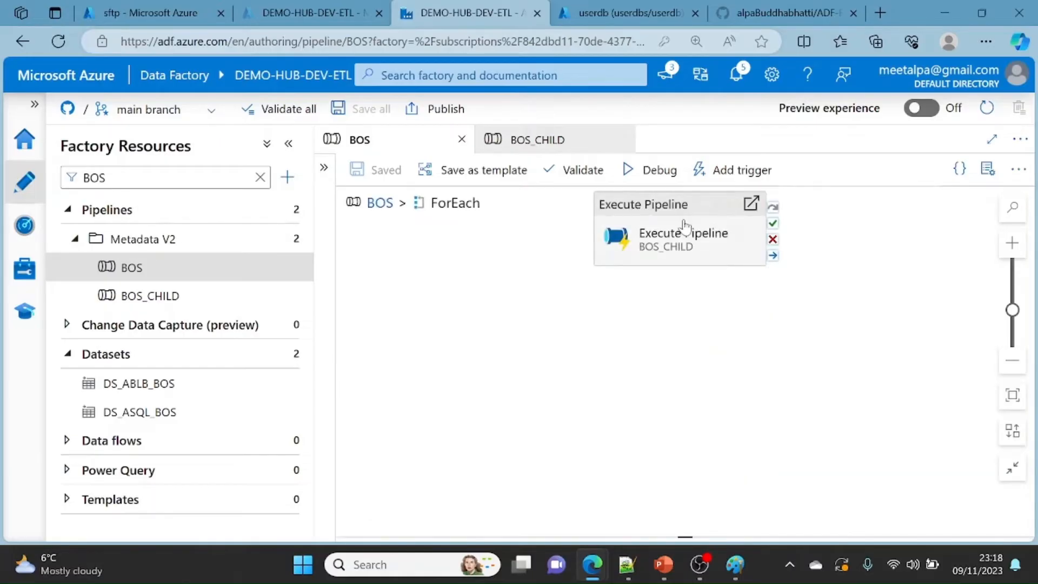
Step: Examine the Execute Pipeline activity's settings, including the invoked pipeline and the item values passed as parameters
{"action": "left_click", "coordinate": [689, 231]}
{"action": "left_click_drag", "start_coordinate": [686, 354], "coordinate": [695, 298]}
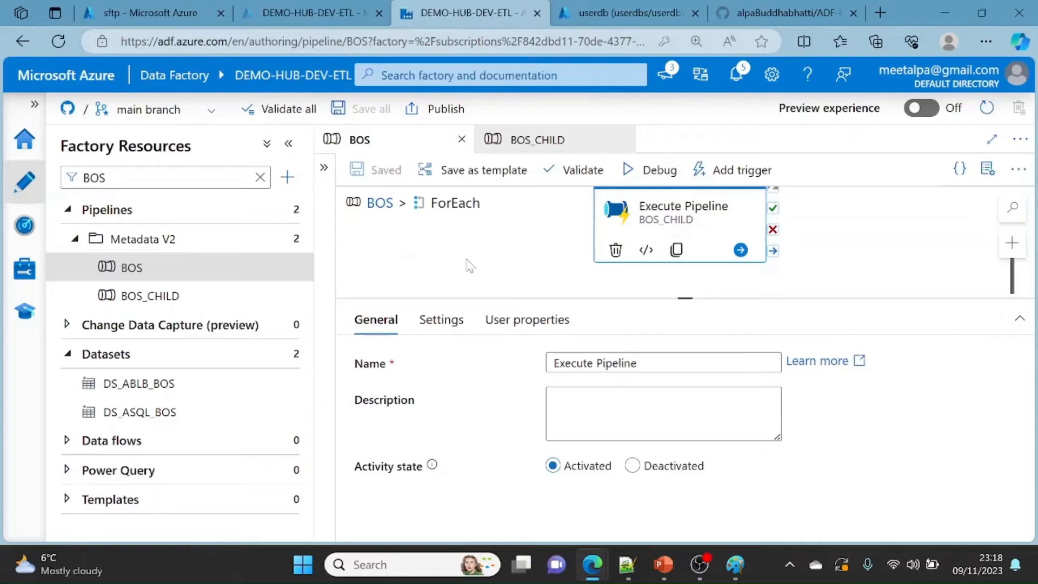
{"action": "left_click", "coordinate": [466, 262]}
{"action": "left_click", "coordinate": [665, 227]}
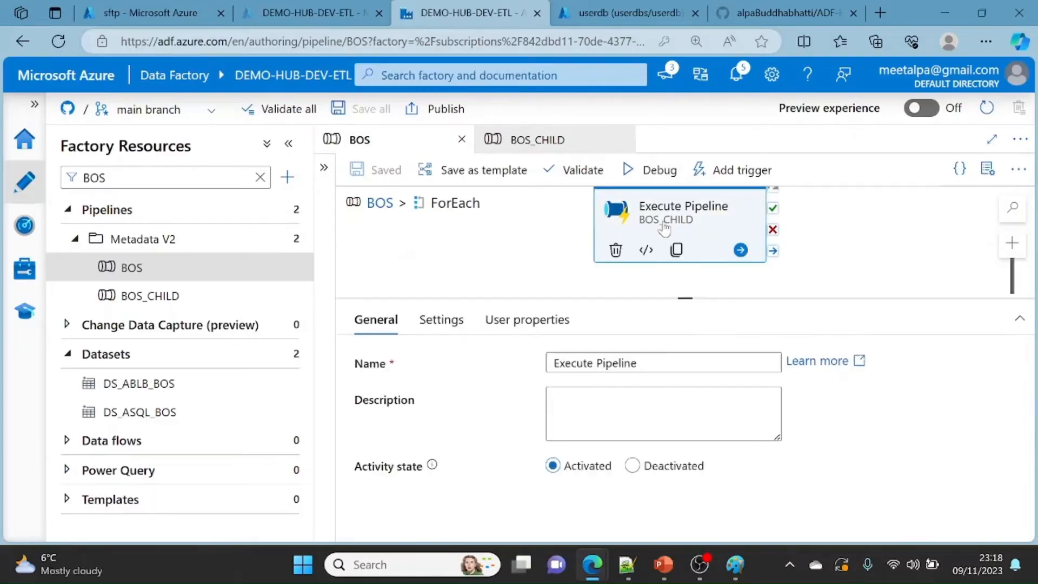
{"action": "left_click", "coordinate": [442, 324]}
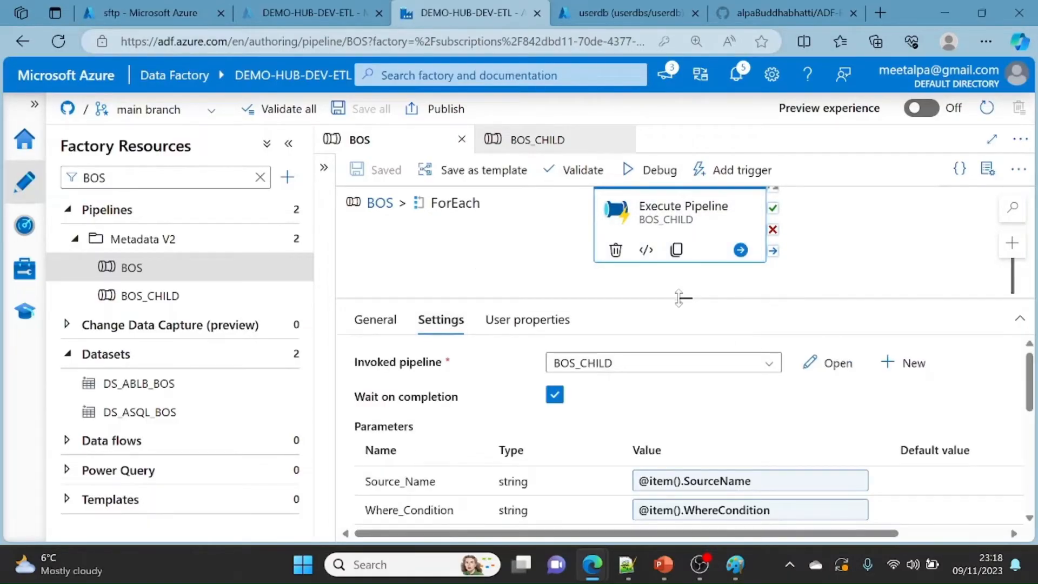
{"action": "left_click_drag", "start_coordinate": [684, 297], "coordinate": [683, 231]}
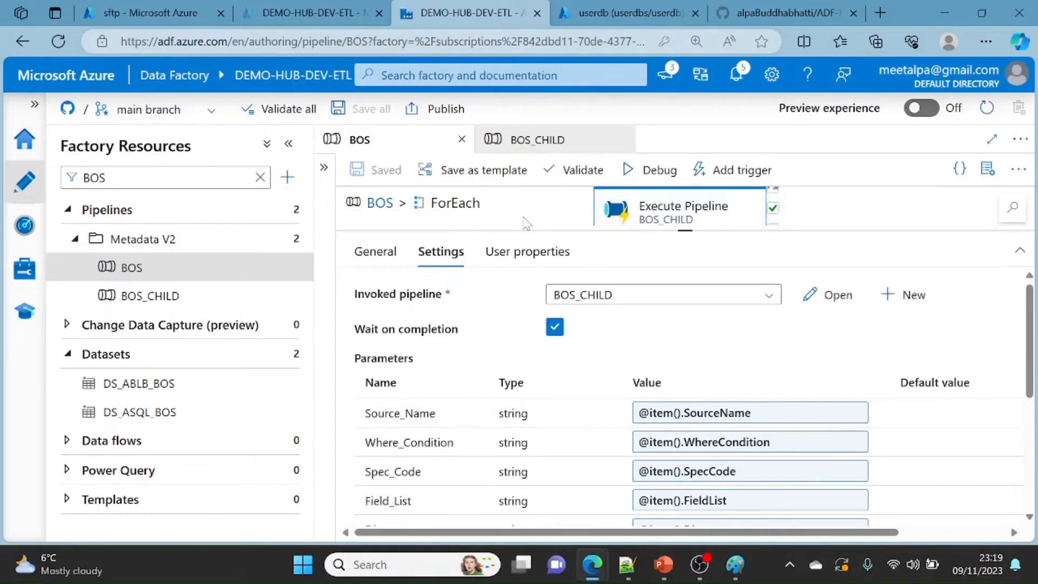
Step: Return to the top level of the BOS pipeline and open the query expression of the Retrieve Config for BOS lookup
{"action": "left_click", "coordinate": [381, 203]}
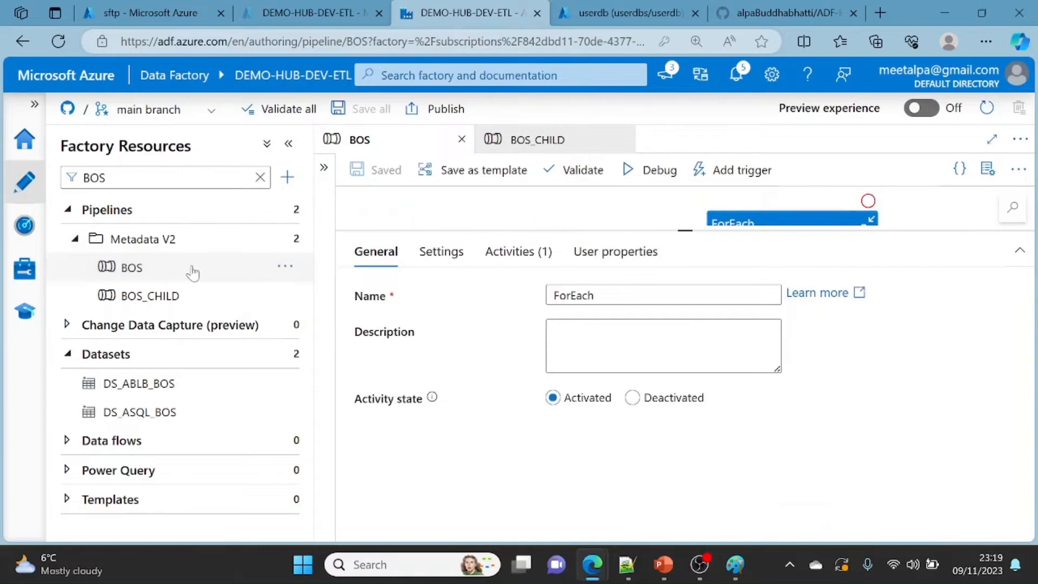
{"action": "left_click_drag", "start_coordinate": [686, 231], "coordinate": [772, 520]}
{"action": "left_click", "coordinate": [575, 281]}
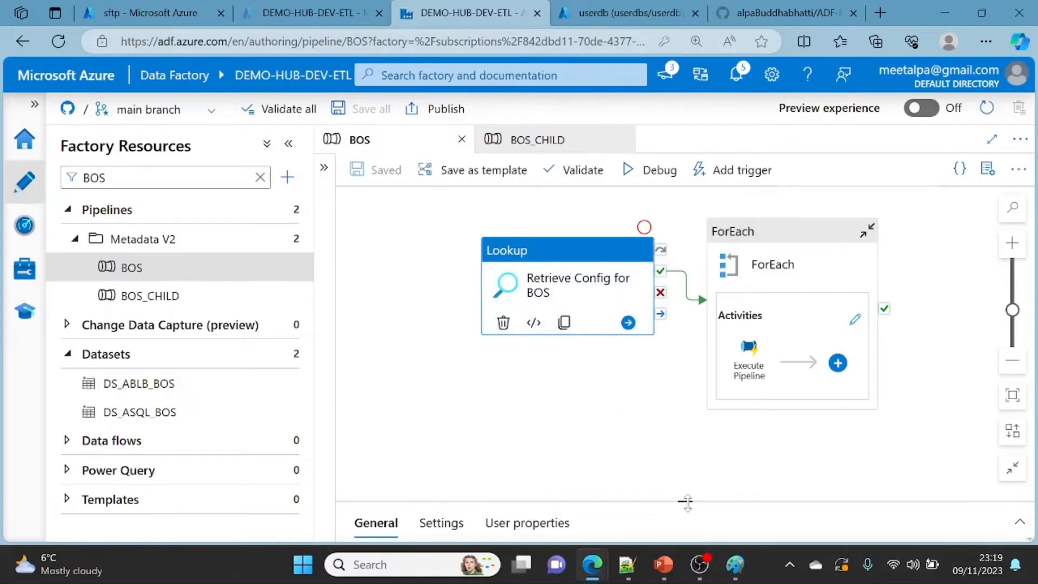
{"action": "left_click_drag", "start_coordinate": [687, 502], "coordinate": [686, 275]}
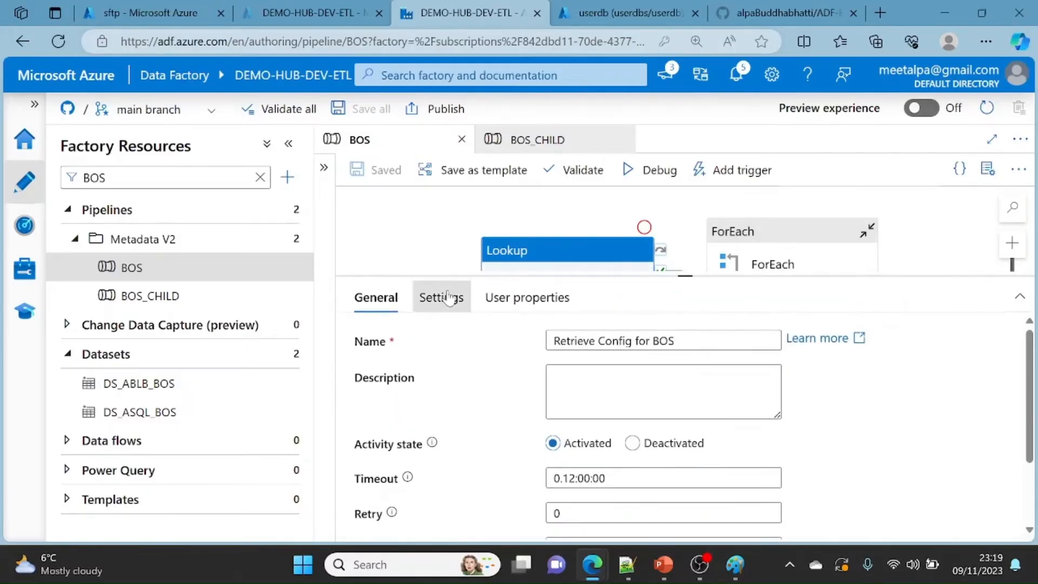
{"action": "left_click", "coordinate": [455, 296]}
{"action": "left_click", "coordinate": [594, 477]}
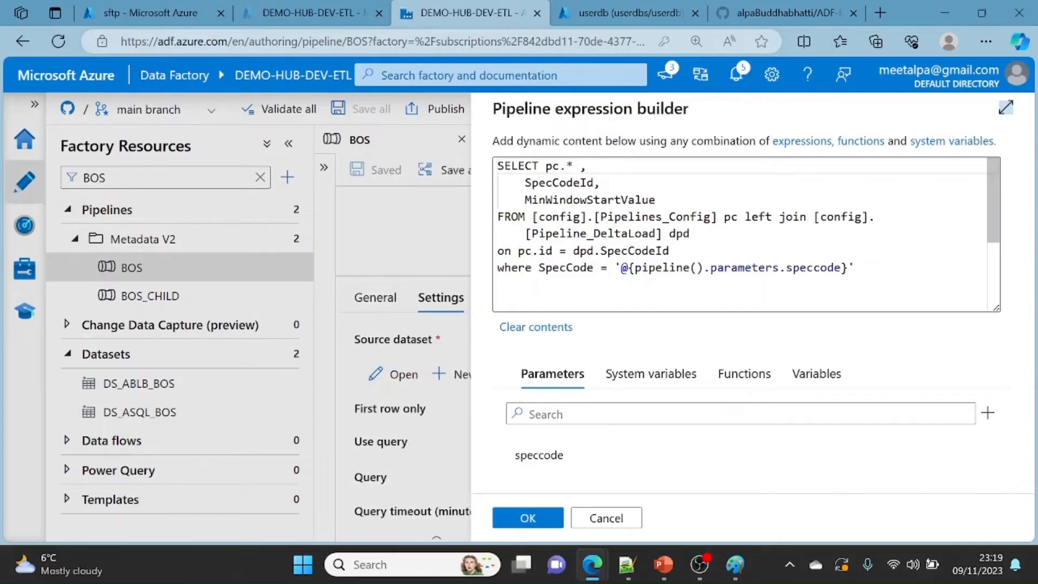
Step: Examine the lookup query's SpecCodeId and MinWindowStartValue columns and its speccode filter, and close the expression without changing it
{"action": "left_click_drag", "start_coordinate": [655, 200], "coordinate": [512, 183]}
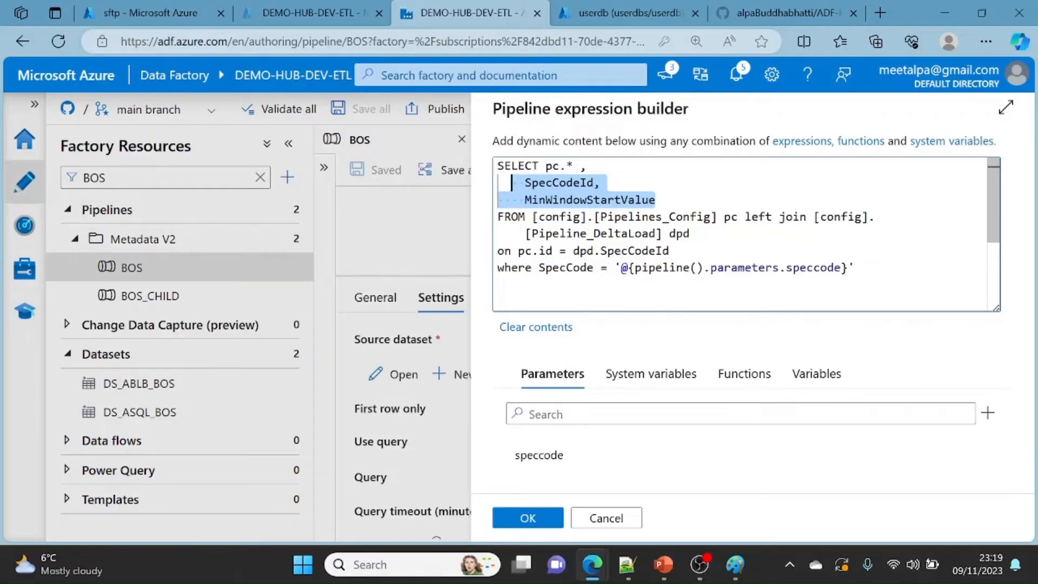
{"action": "left_click", "coordinate": [855, 267]}
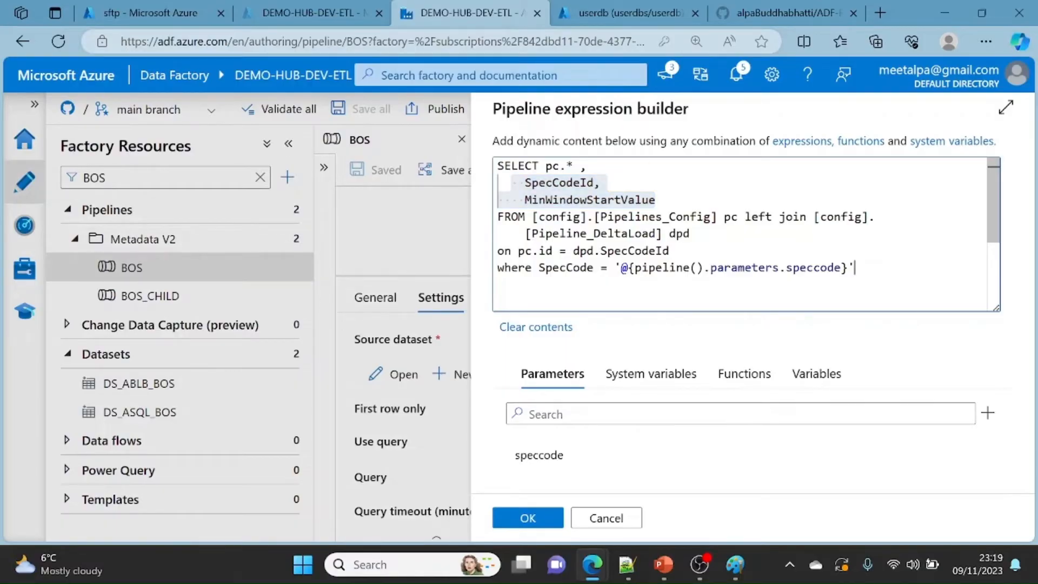
{"action": "right_click", "coordinate": [699, 264]}
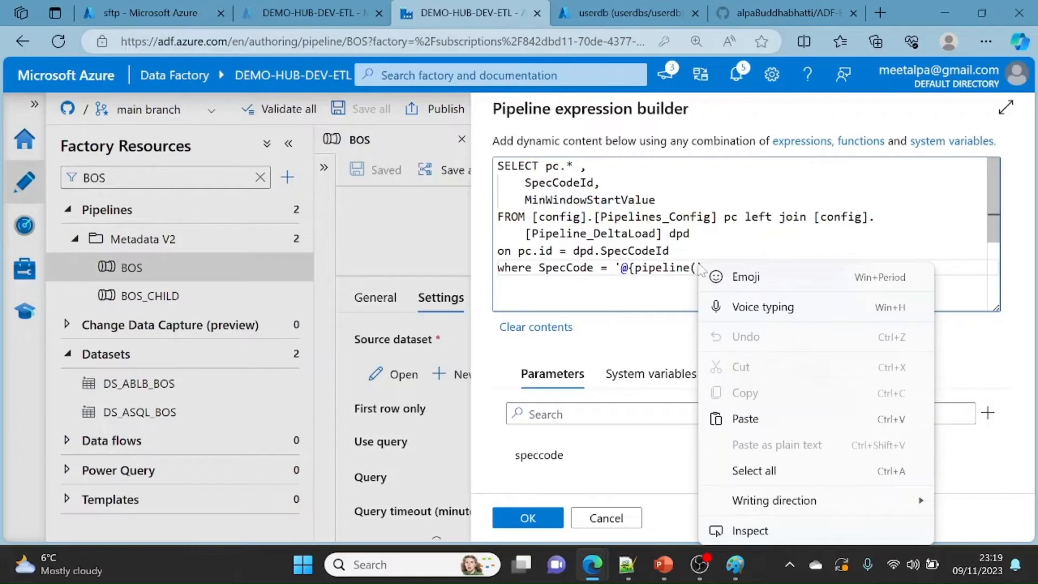
{"action": "left_click", "coordinate": [649, 286]}
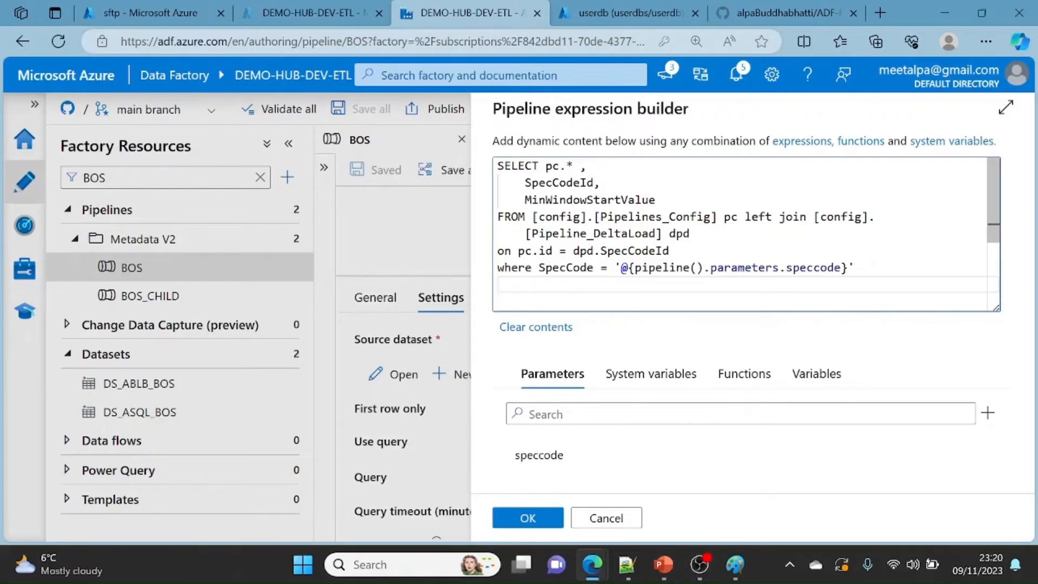
{"action": "left_click", "coordinate": [606, 518]}
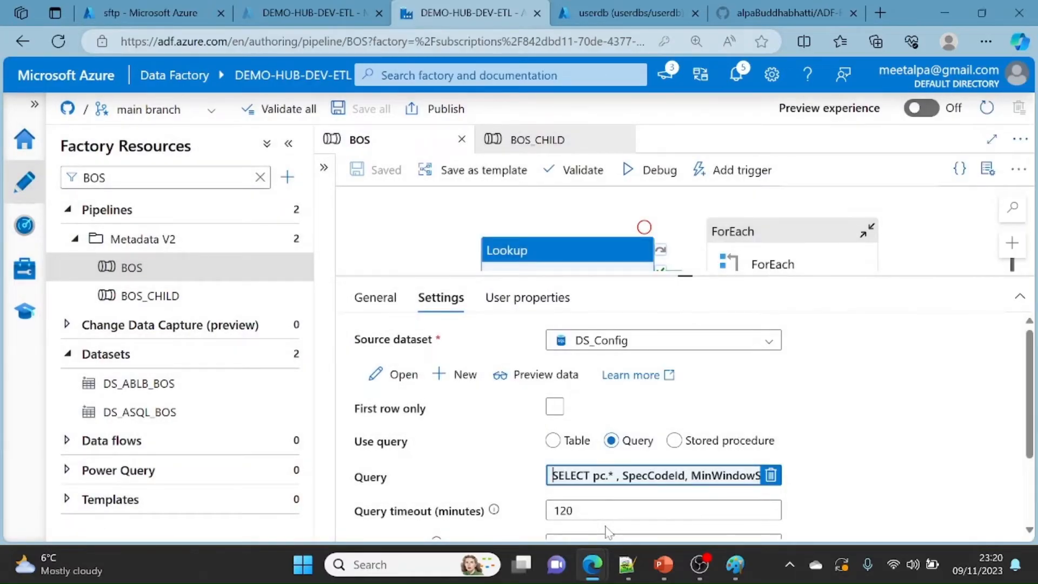
Step: Start a debug run of the BOS pipeline with speccode BO001 and enlarge the canvas area
{"action": "left_click", "coordinate": [657, 171]}
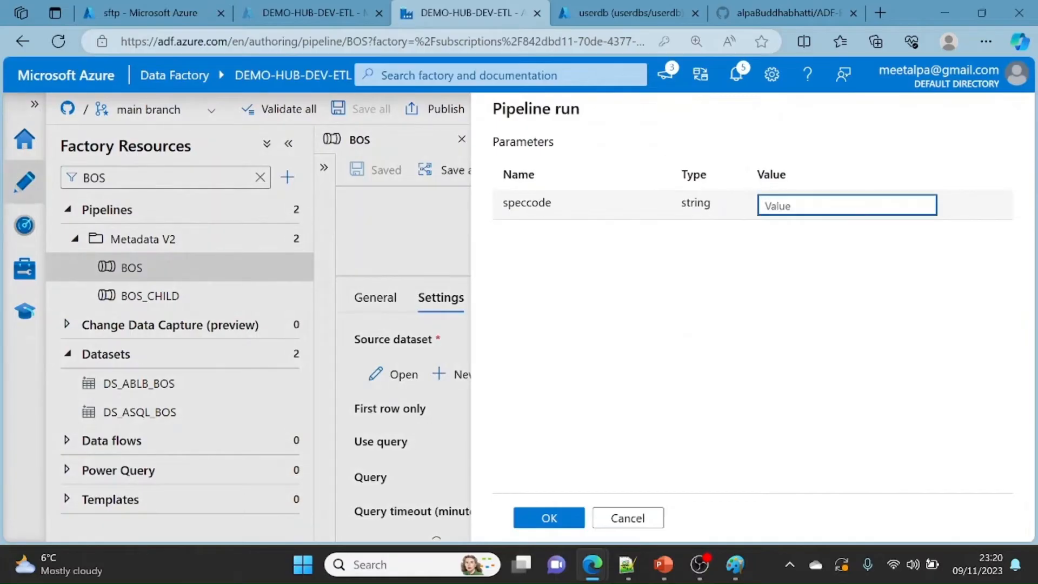
{"action": "type", "text": "BO001"}
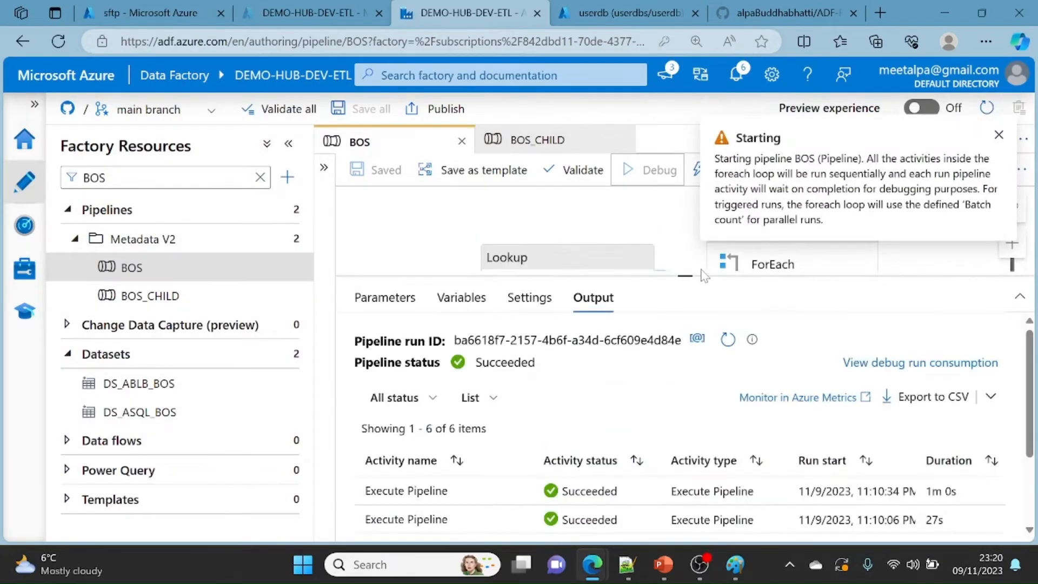
{"action": "left_click_drag", "start_coordinate": [680, 277], "coordinate": [683, 411]}
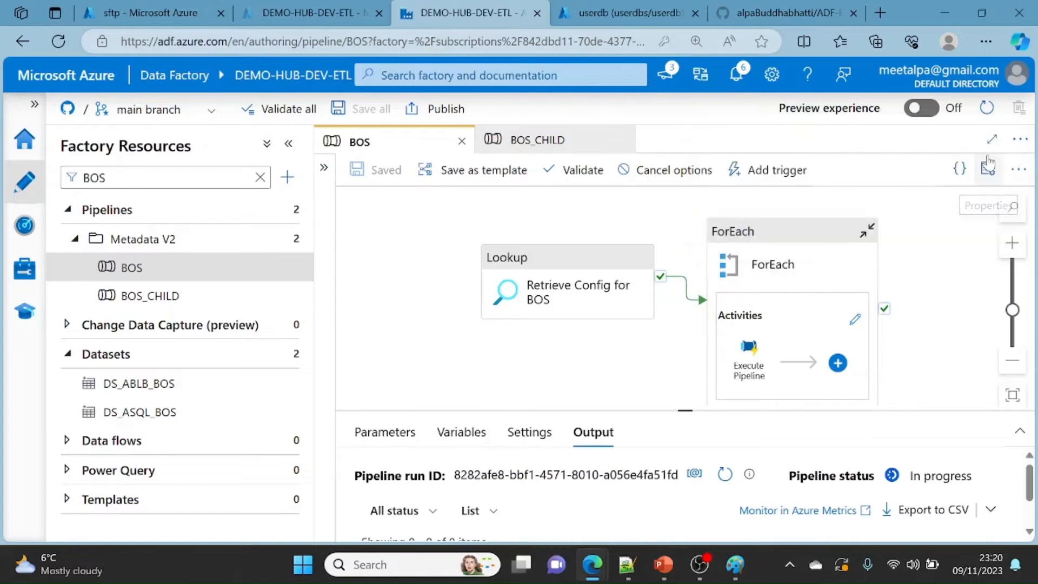
Step: Examine the ForEach activity's settings and its Items expression, and close the expression without changing it
{"action": "left_click", "coordinate": [786, 231]}
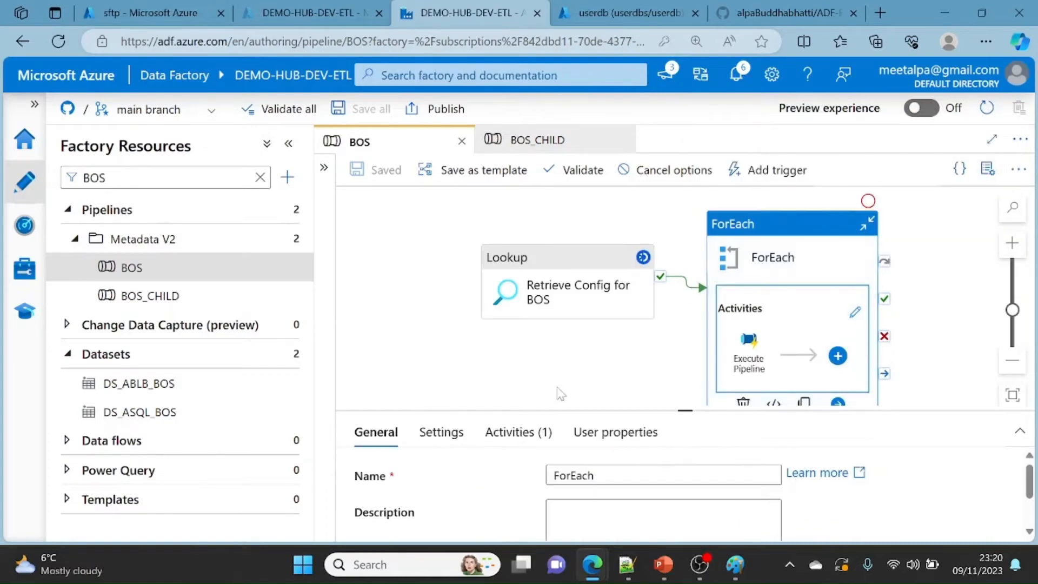
{"action": "left_click_drag", "start_coordinate": [691, 410], "coordinate": [685, 265]}
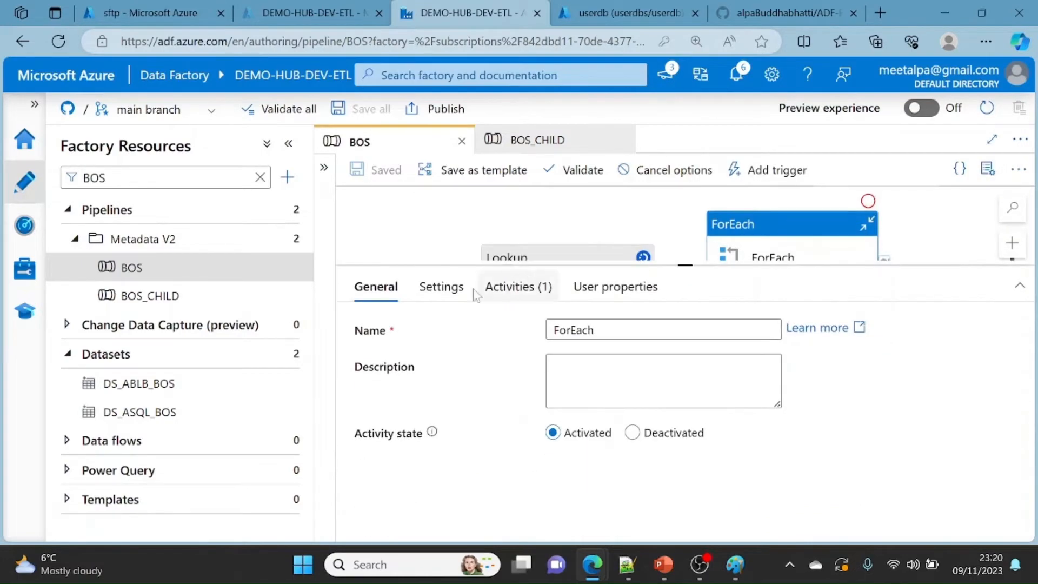
{"action": "left_click", "coordinate": [443, 290]}
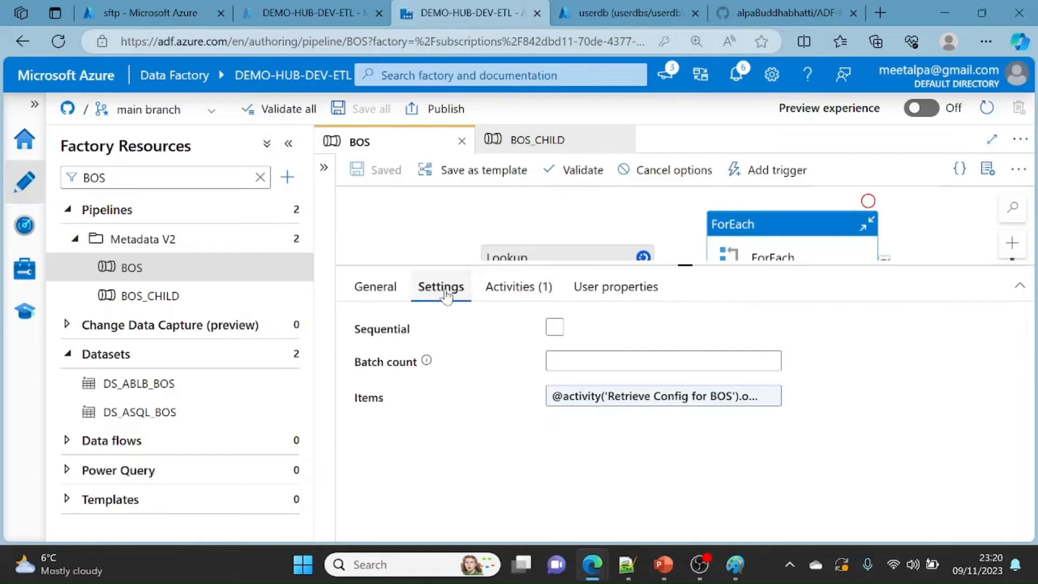
{"action": "left_click", "coordinate": [677, 398]}
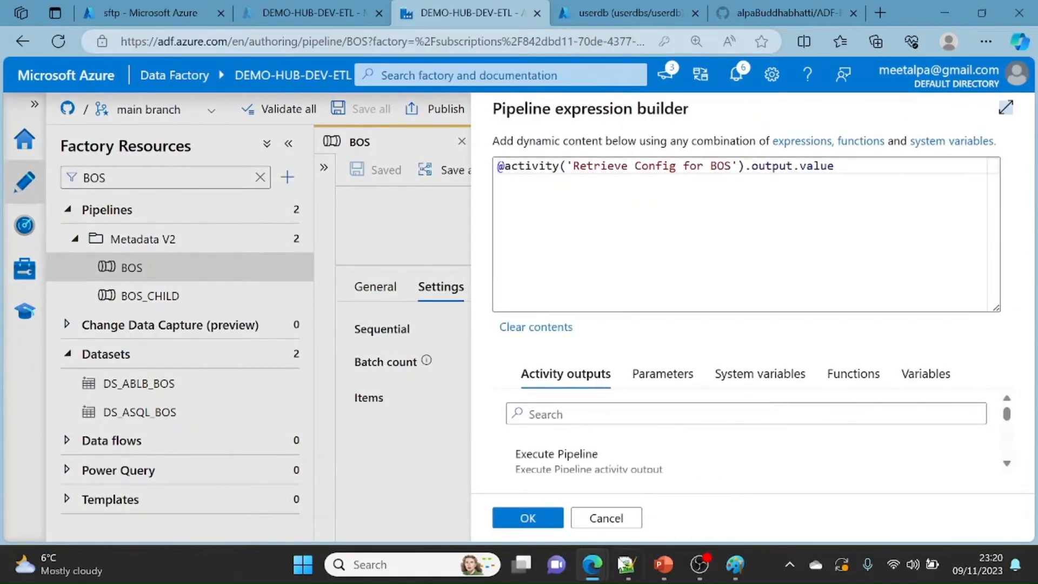
{"action": "mouse_move", "coordinate": [628, 565]}
{"action": "left_click", "coordinate": [605, 519]}
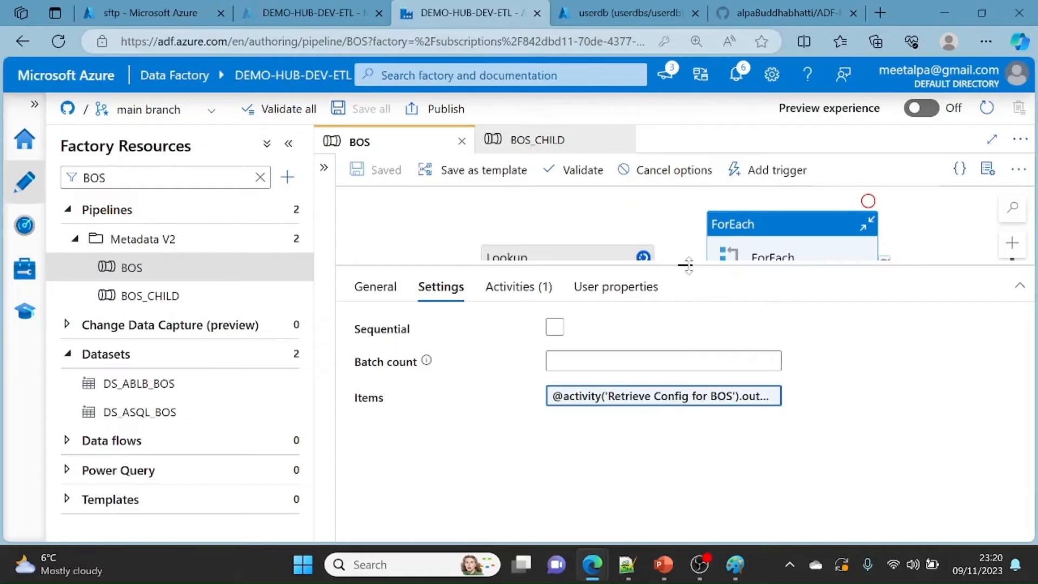
{"action": "left_click_drag", "start_coordinate": [686, 265], "coordinate": [733, 397]}
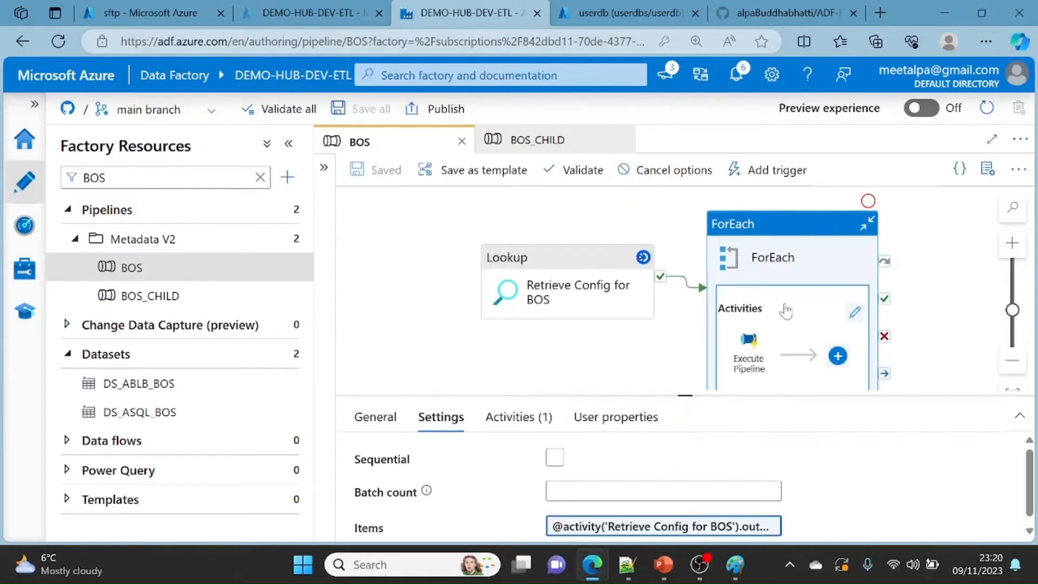
Step: Open the ForEach's inner activities and review all parameters the Execute Pipeline activity passes to BOS_CHILD
{"action": "left_click", "coordinate": [854, 318]}
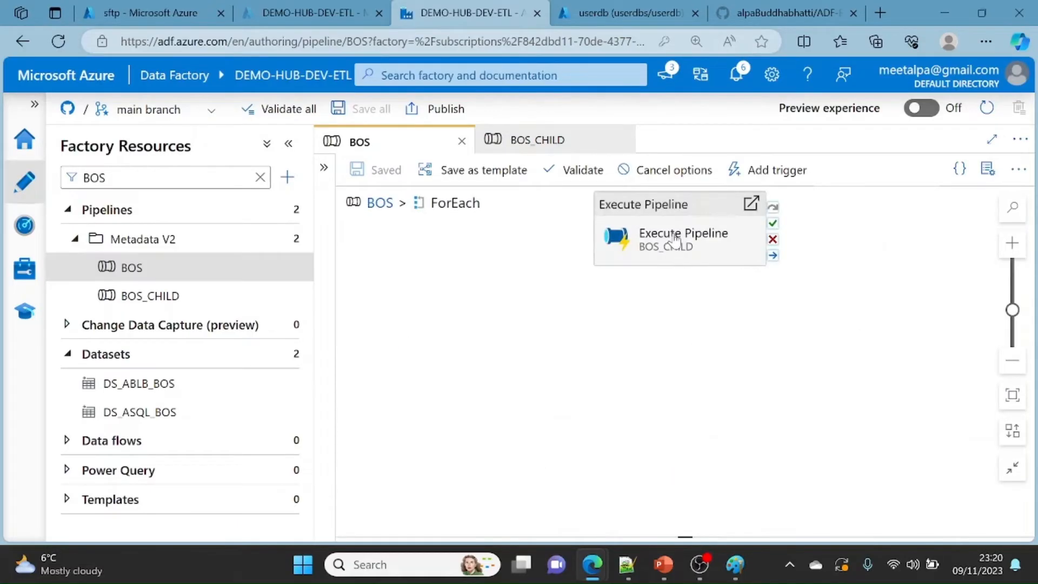
{"action": "left_click", "coordinate": [670, 241]}
{"action": "left_click_drag", "start_coordinate": [686, 395], "coordinate": [683, 265]}
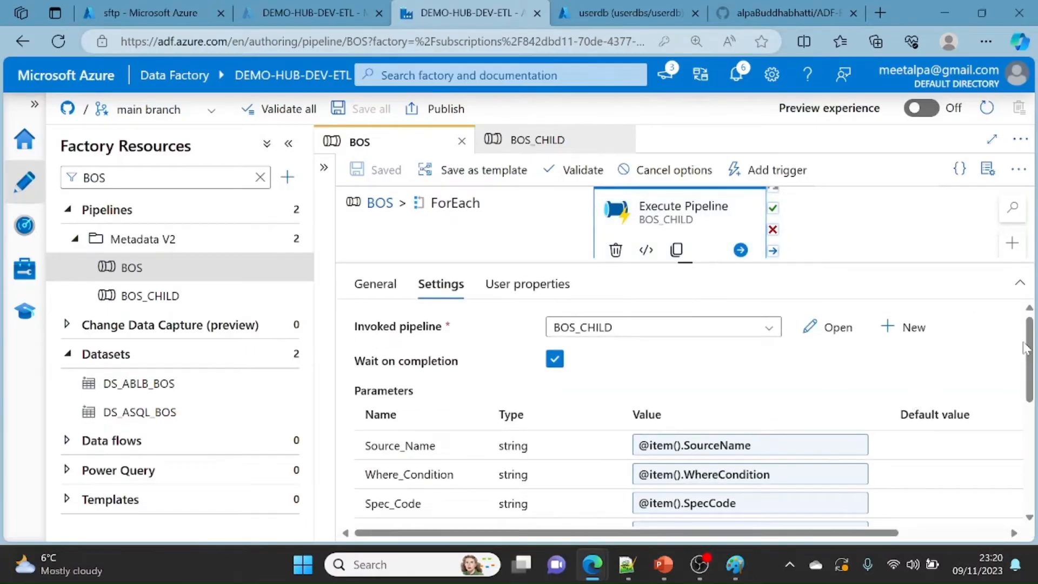
{"action": "left_click_drag", "start_coordinate": [1032, 351], "coordinate": [1035, 454]}
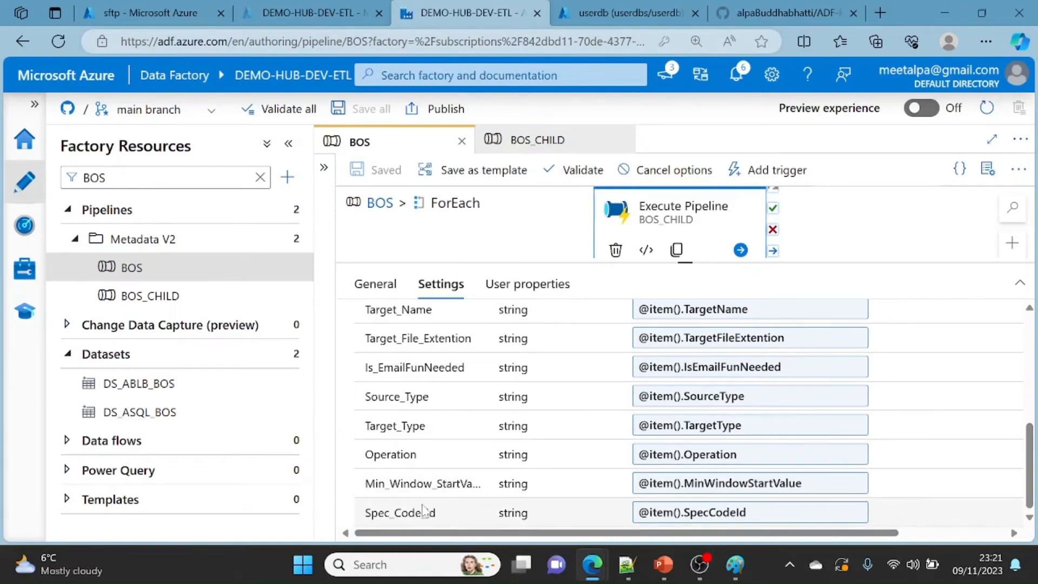
{"action": "left_click_drag", "start_coordinate": [687, 263], "coordinate": [762, 477]}
Step: Open the BOS_CHILD pipeline, collapse the resources list and examine its Switch and If Condition activities on the enlarged canvas
{"action": "double_click", "coordinate": [683, 215]}
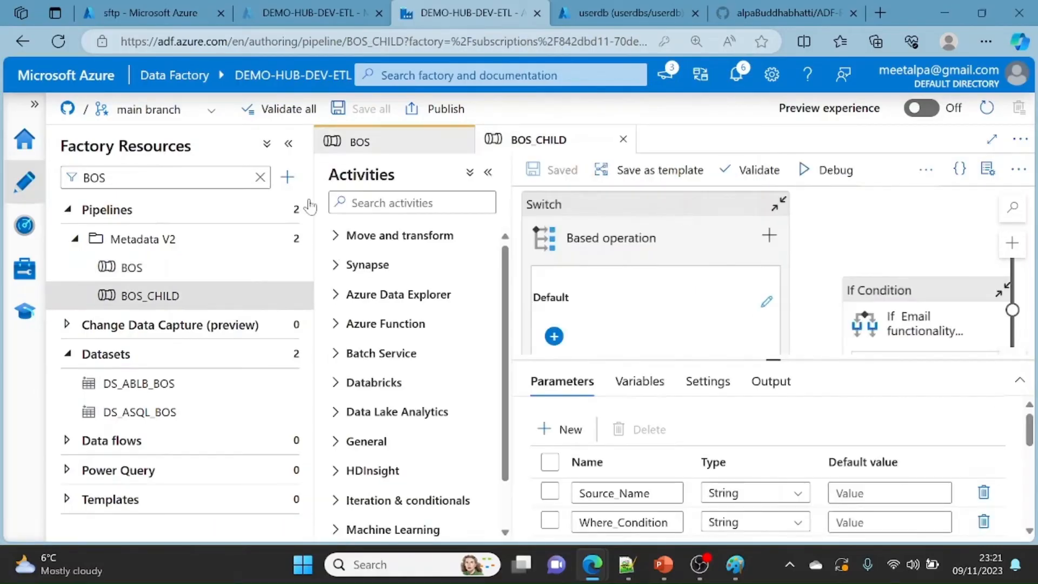
{"action": "left_click", "coordinate": [288, 143]}
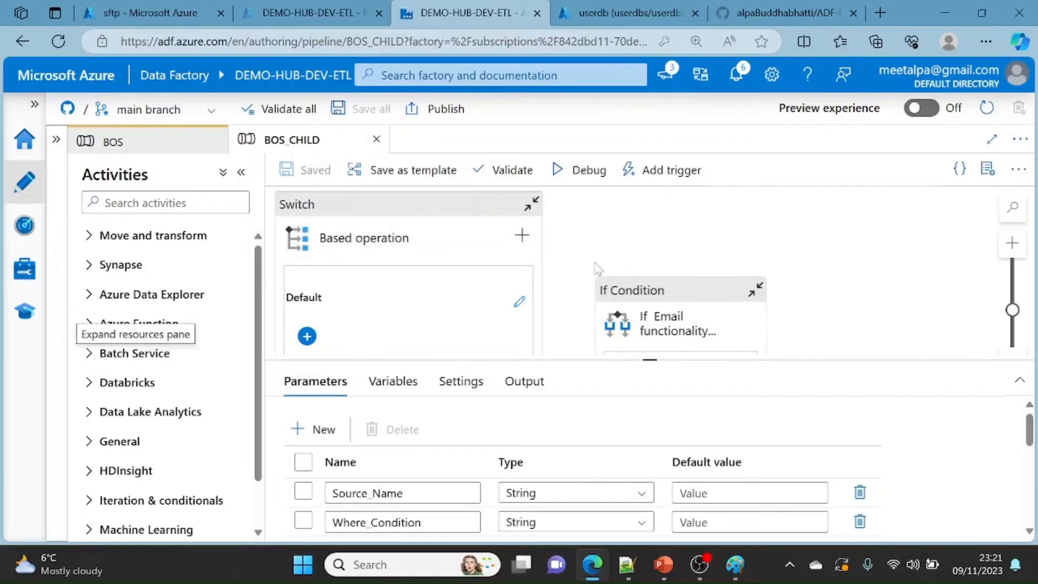
{"action": "left_click_drag", "start_coordinate": [650, 360], "coordinate": [650, 502]}
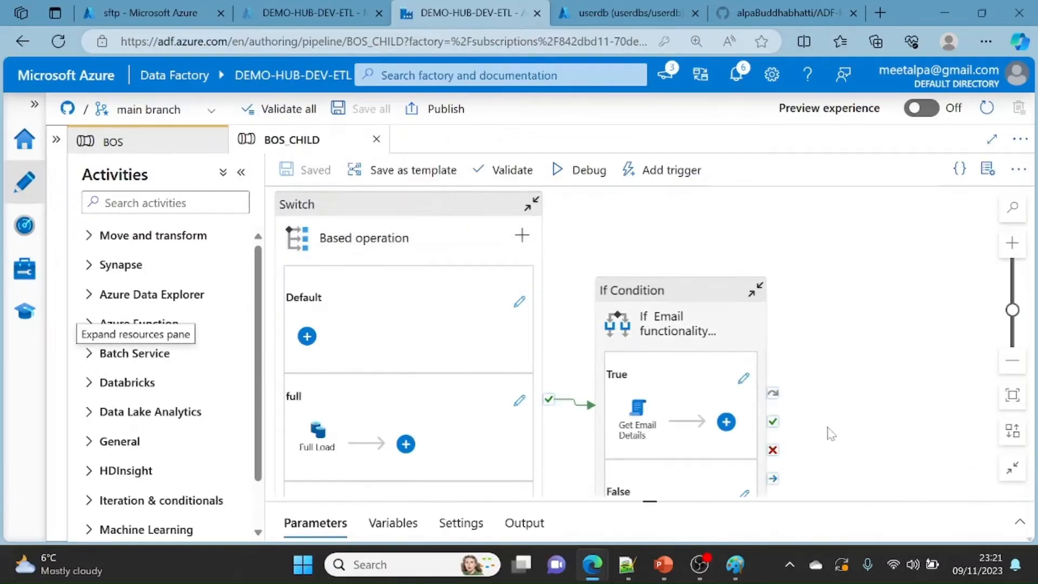
{"action": "left_click_drag", "start_coordinate": [848, 425], "coordinate": [887, 444]}
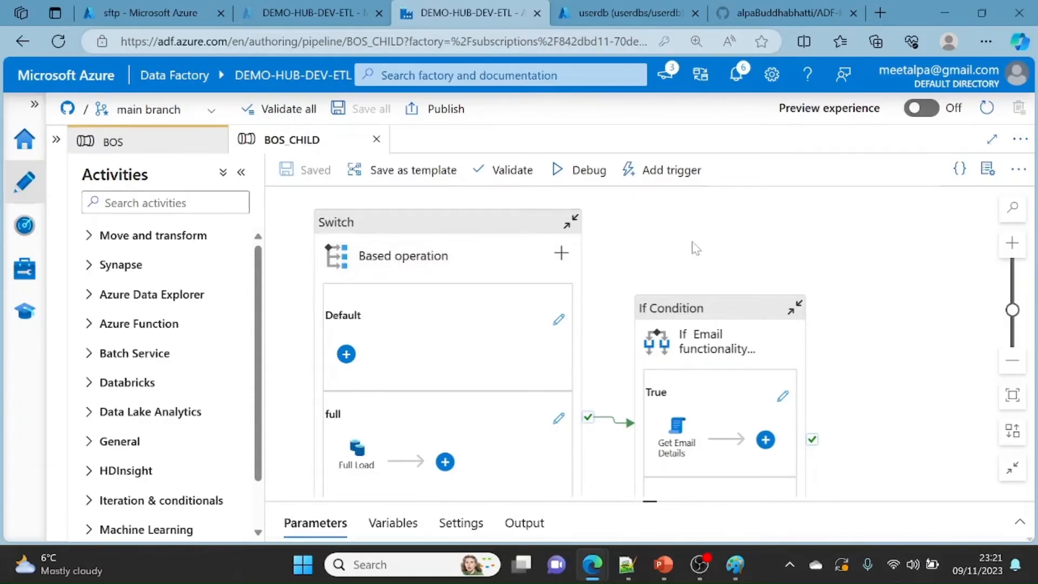
{"action": "left_click_drag", "start_coordinate": [692, 245], "coordinate": [704, 174]}
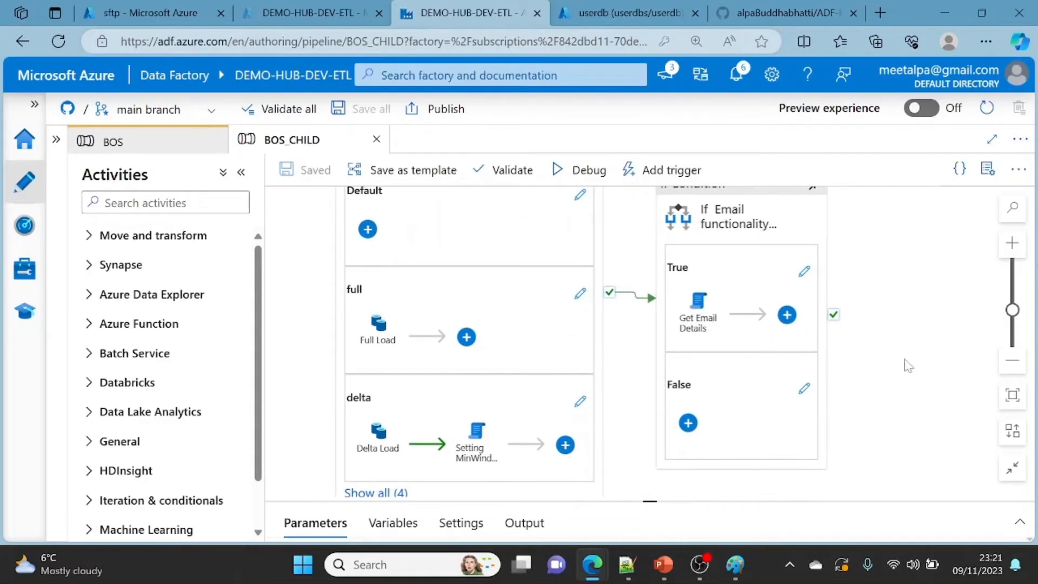
{"action": "left_click_drag", "start_coordinate": [904, 364], "coordinate": [919, 417]}
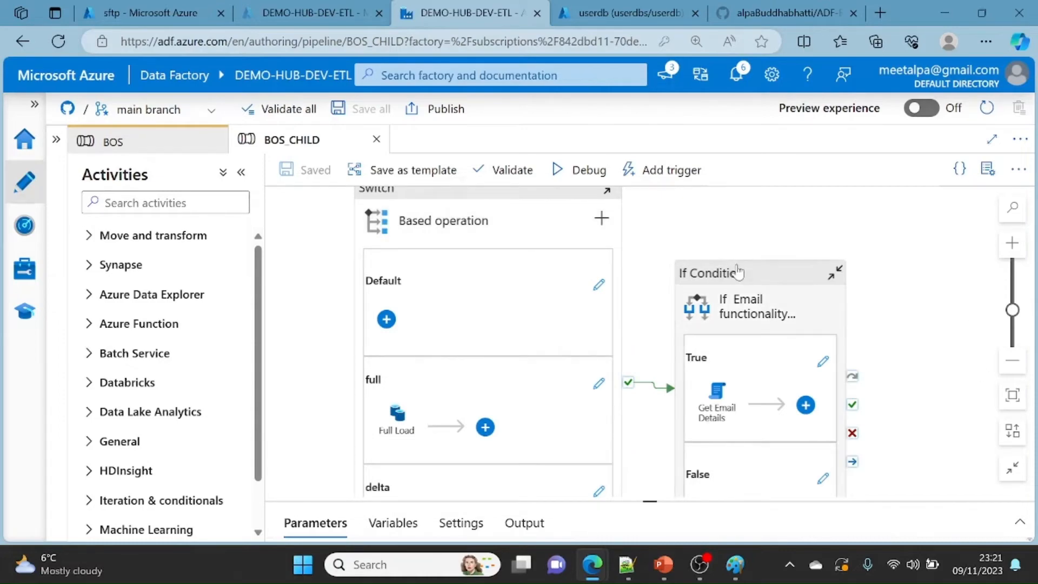
{"action": "left_click", "coordinate": [738, 272]}
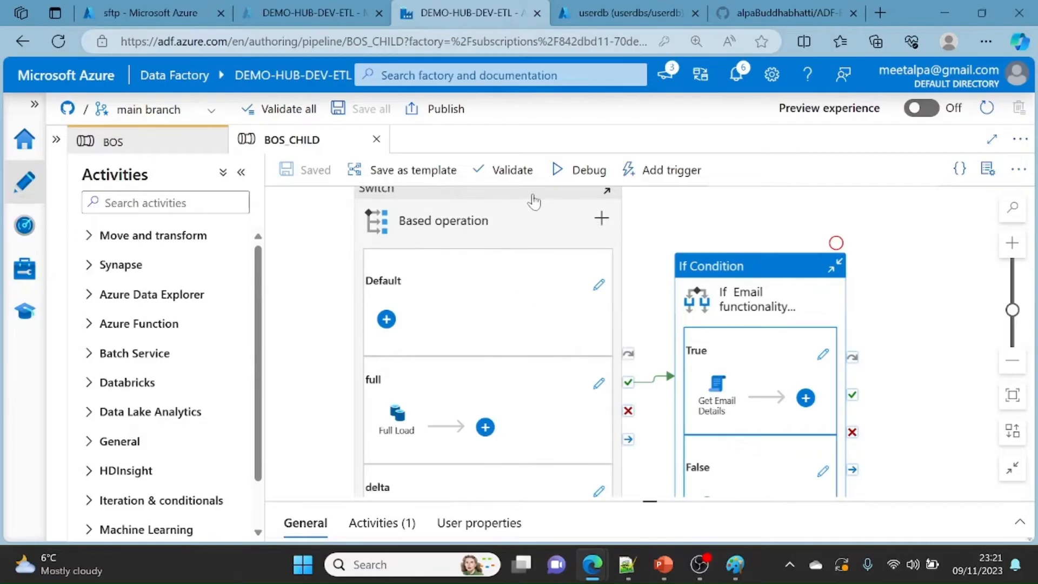
Step: Examine the Based operation switch's cases and its Operation expression, and close the expression without changing it
{"action": "left_click", "coordinate": [533, 199]}
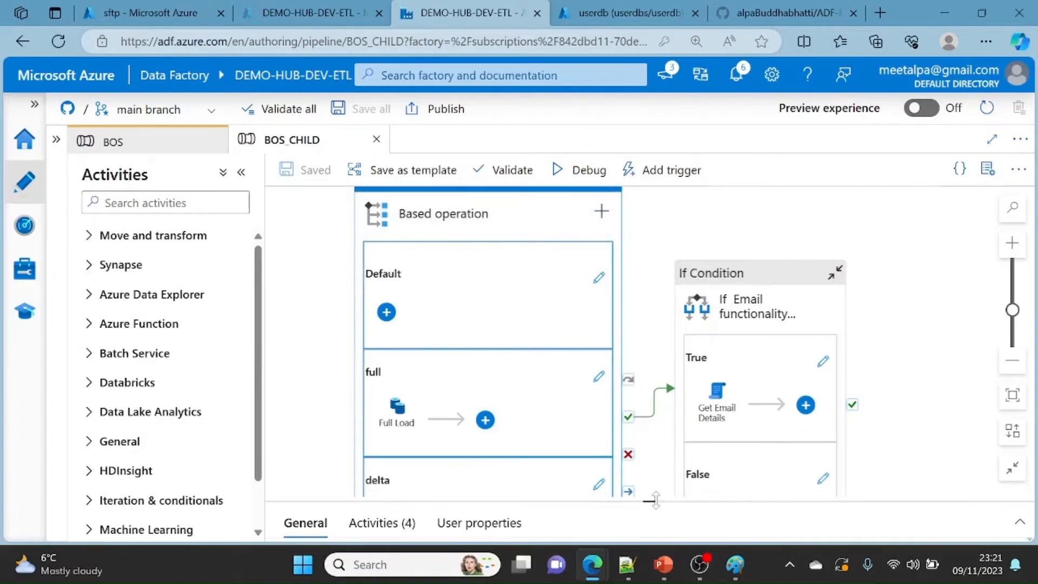
{"action": "left_click_drag", "start_coordinate": [652, 500], "coordinate": [641, 143]}
{"action": "left_click", "coordinate": [378, 213]}
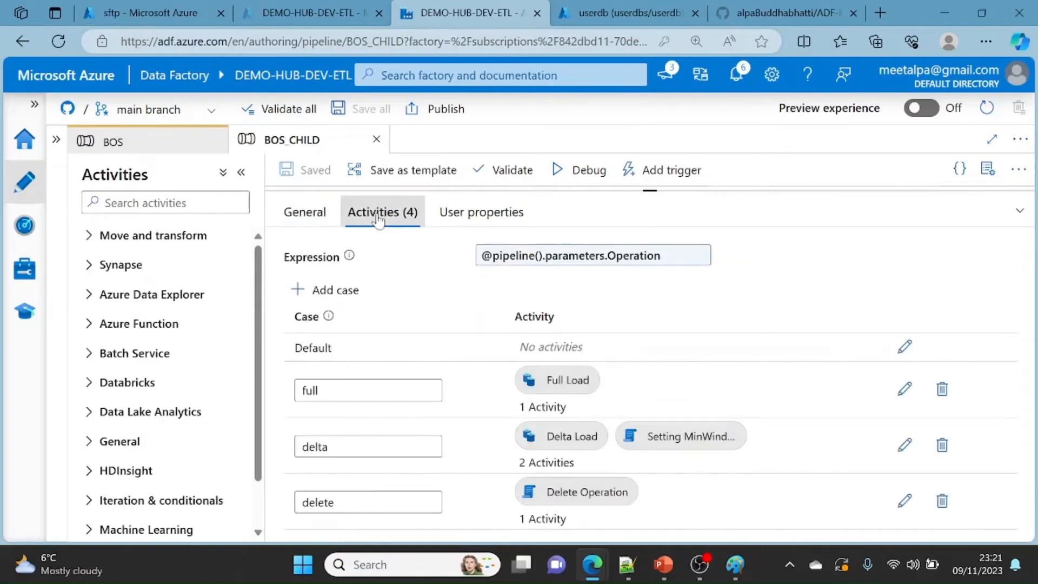
{"action": "left_click", "coordinate": [589, 257]}
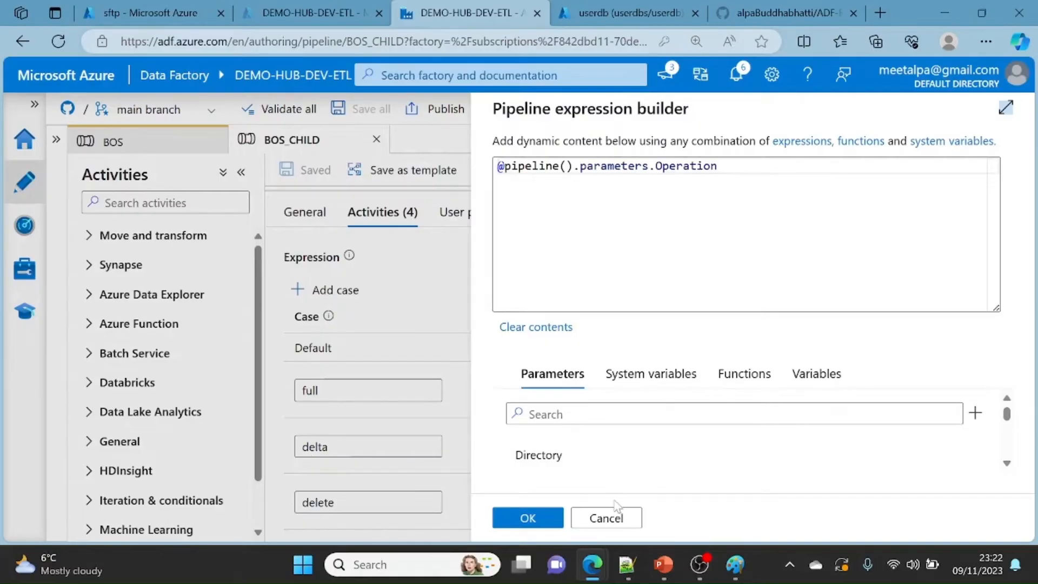
{"action": "left_click", "coordinate": [610, 518]}
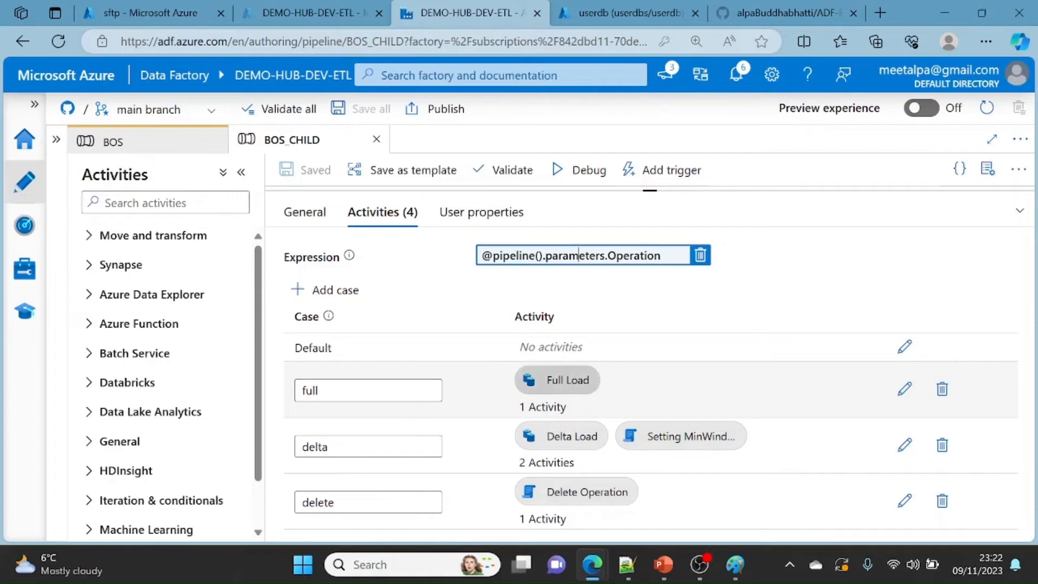
Step: Open the switch's full case and show the source query expression of the Full Load copy activity
{"action": "left_click", "coordinate": [905, 390]}
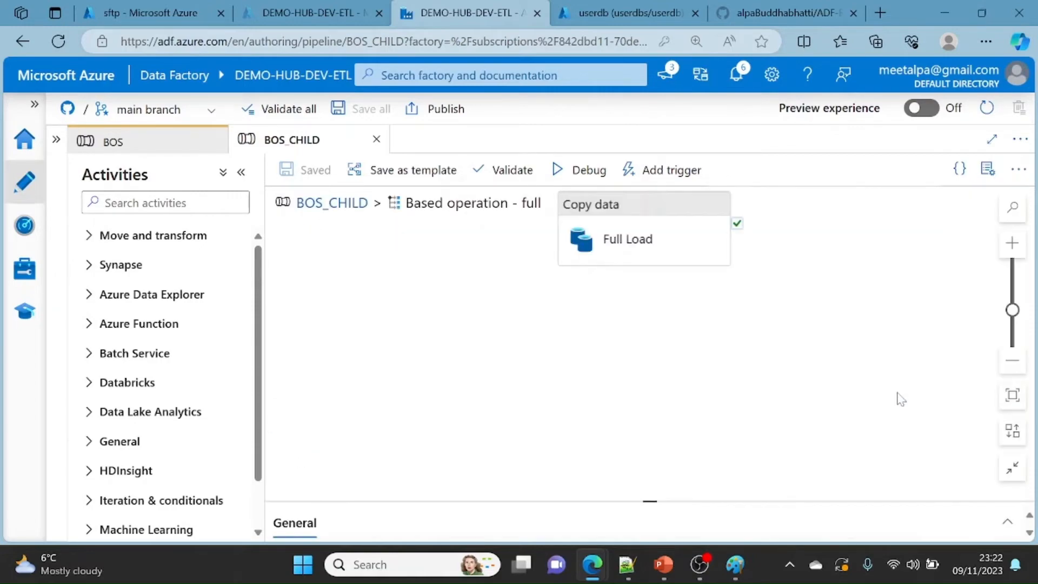
{"action": "left_click", "coordinate": [640, 224]}
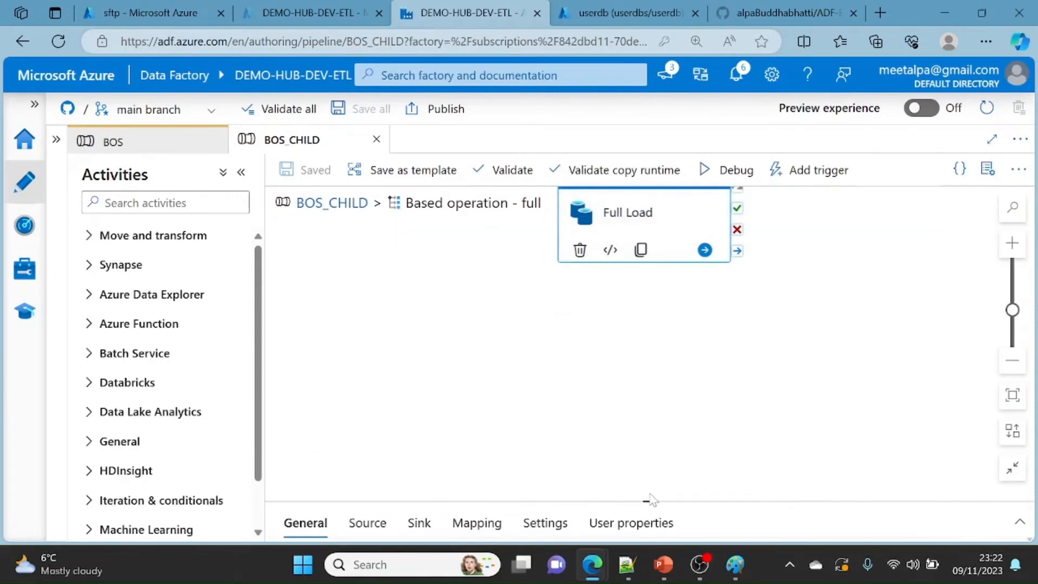
{"action": "left_click_drag", "start_coordinate": [650, 501], "coordinate": [658, 231]}
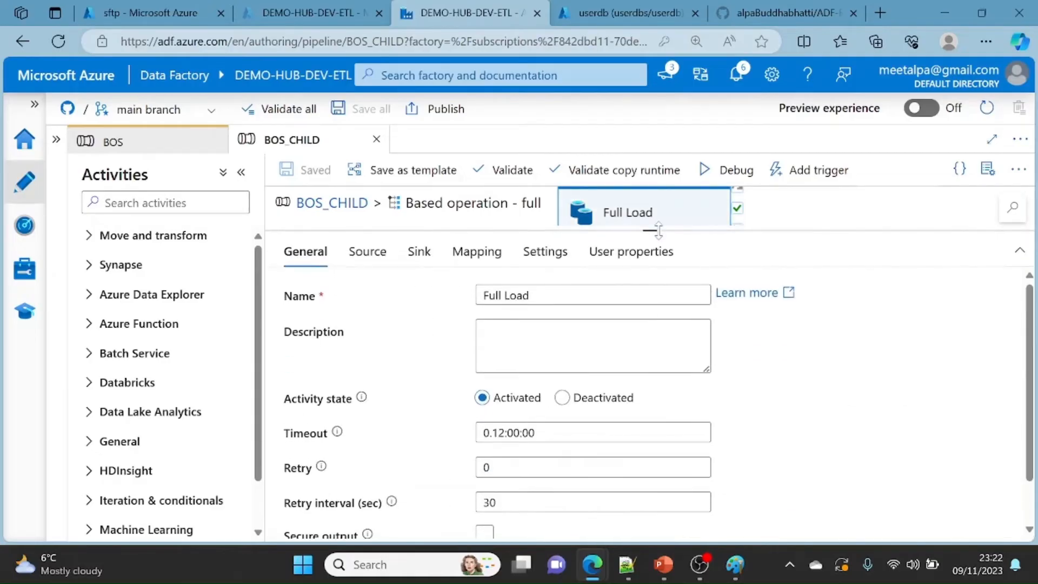
{"action": "left_click", "coordinate": [367, 252]}
{"action": "left_click", "coordinate": [527, 409]}
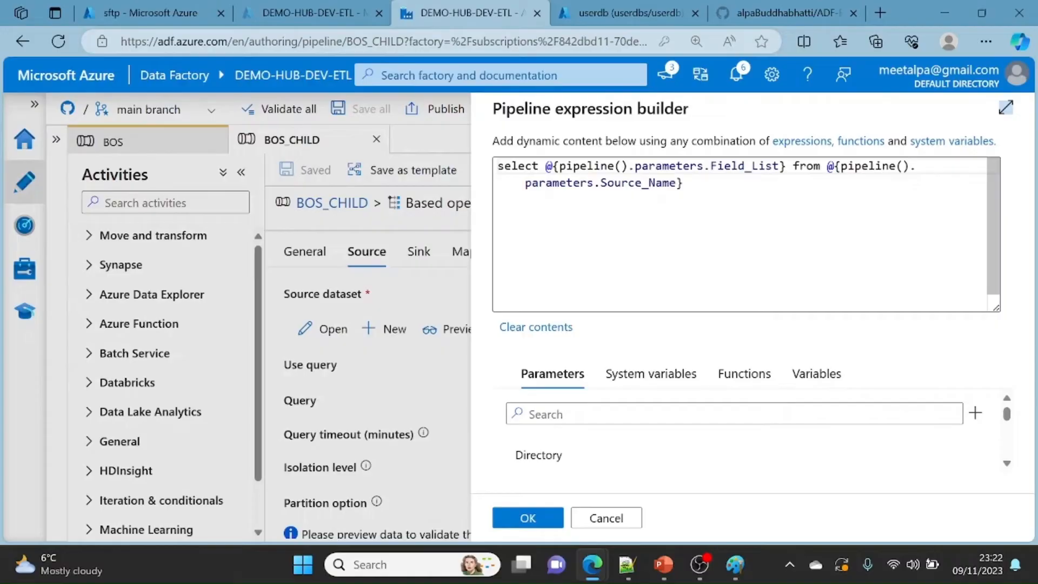
Step: Examine the Source_Name and Field_List parameters in the Full Load source query, and close the expression without changing it
{"action": "left_click_drag", "start_coordinate": [600, 182], "coordinate": [677, 183]}
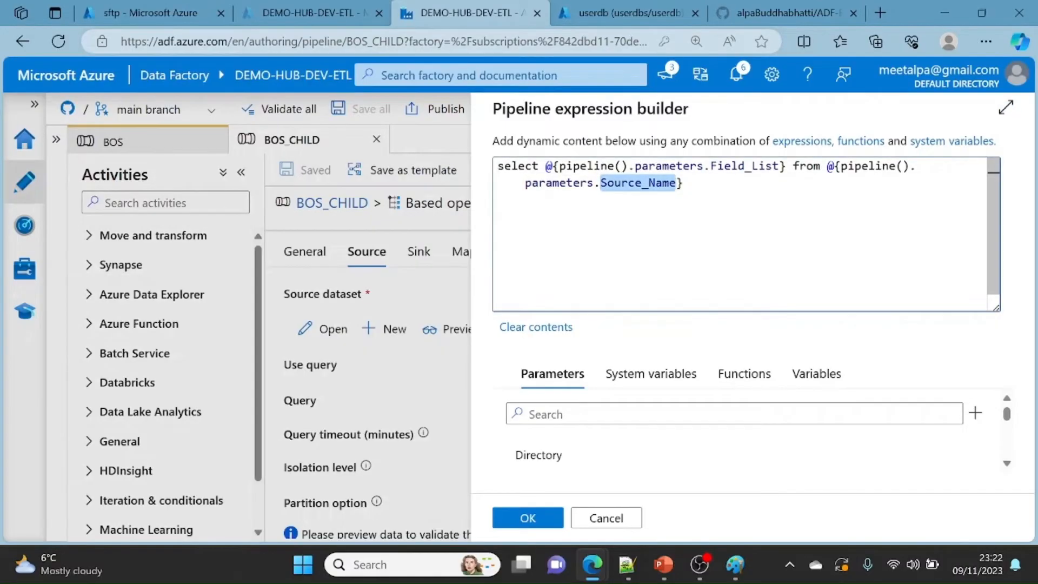
{"action": "left_click_drag", "start_coordinate": [545, 165], "coordinate": [786, 166]}
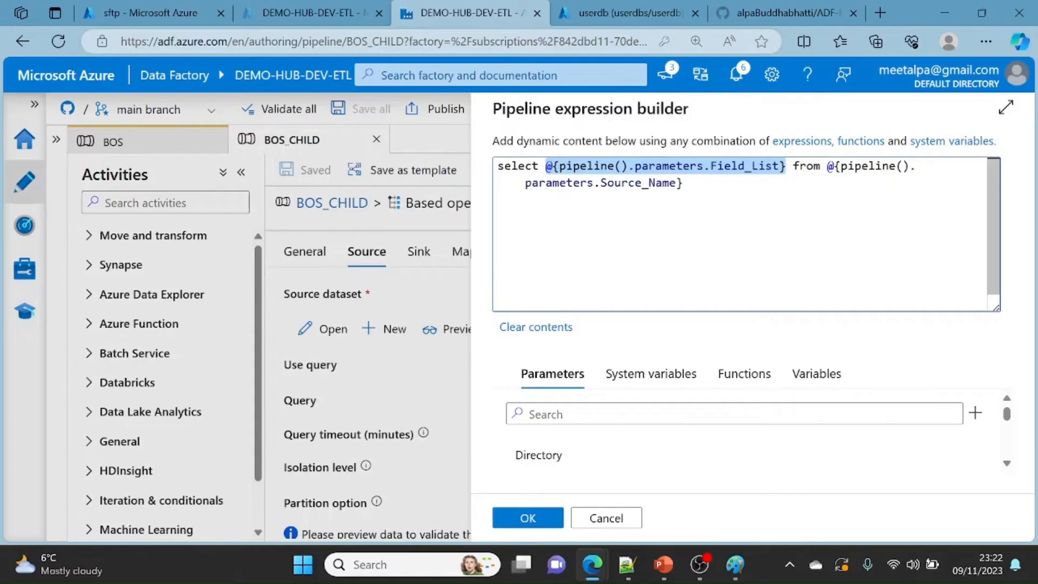
{"action": "left_click", "coordinate": [498, 166]}
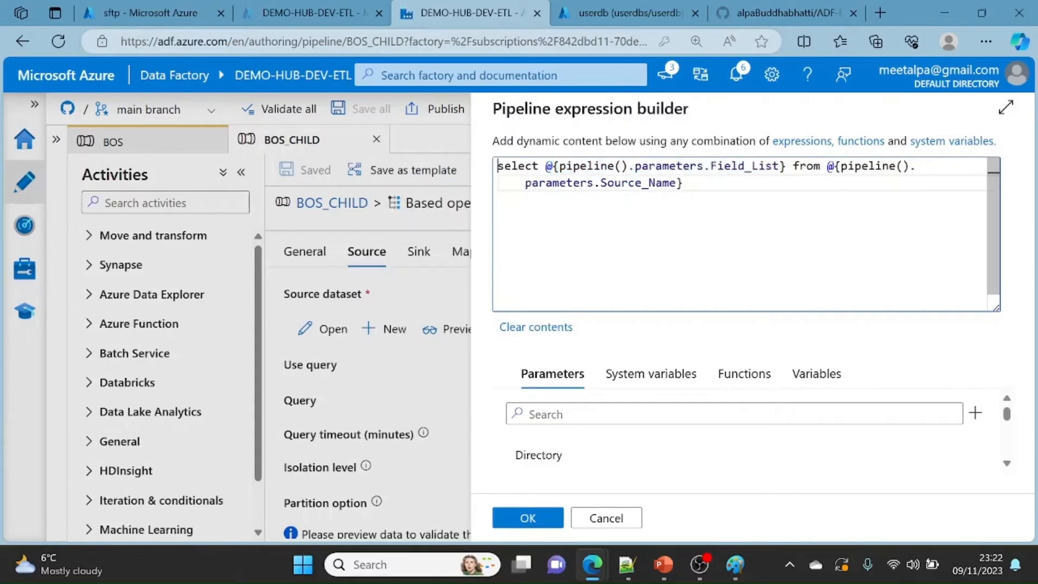
{"action": "right_click", "coordinate": [506, 176]}
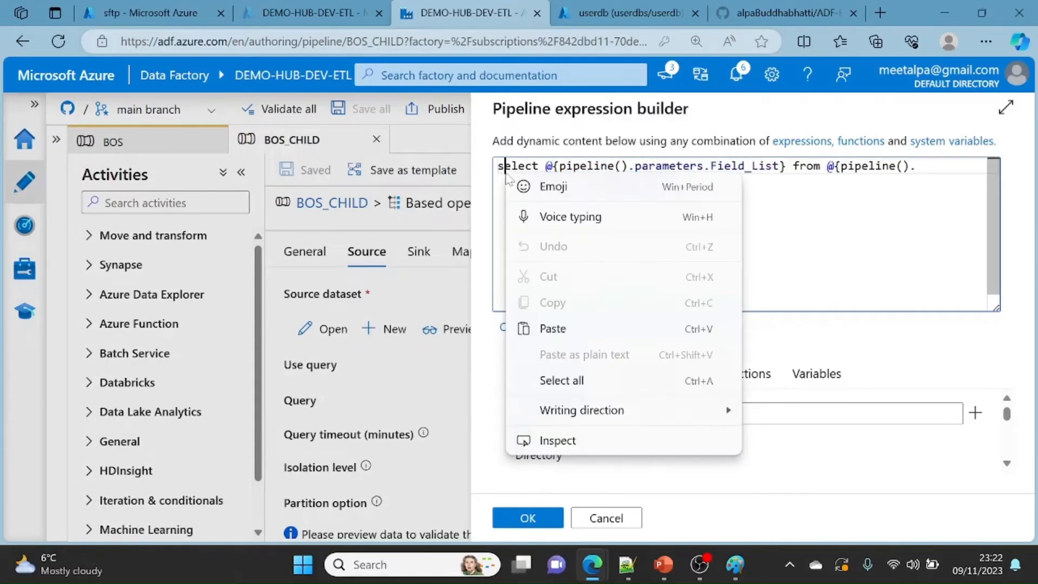
{"action": "left_click", "coordinate": [811, 225]}
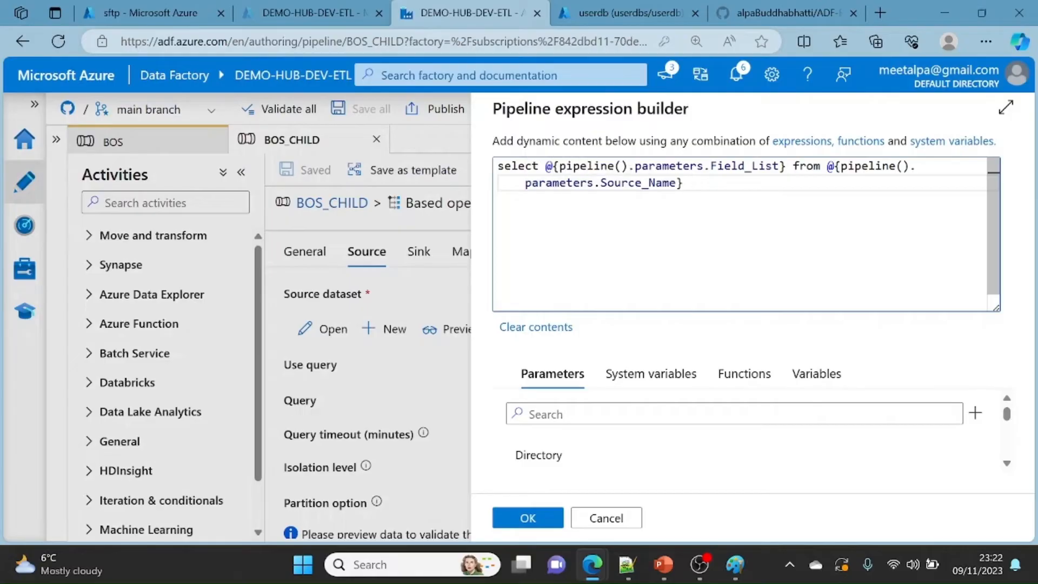
{"action": "left_click", "coordinate": [607, 518]}
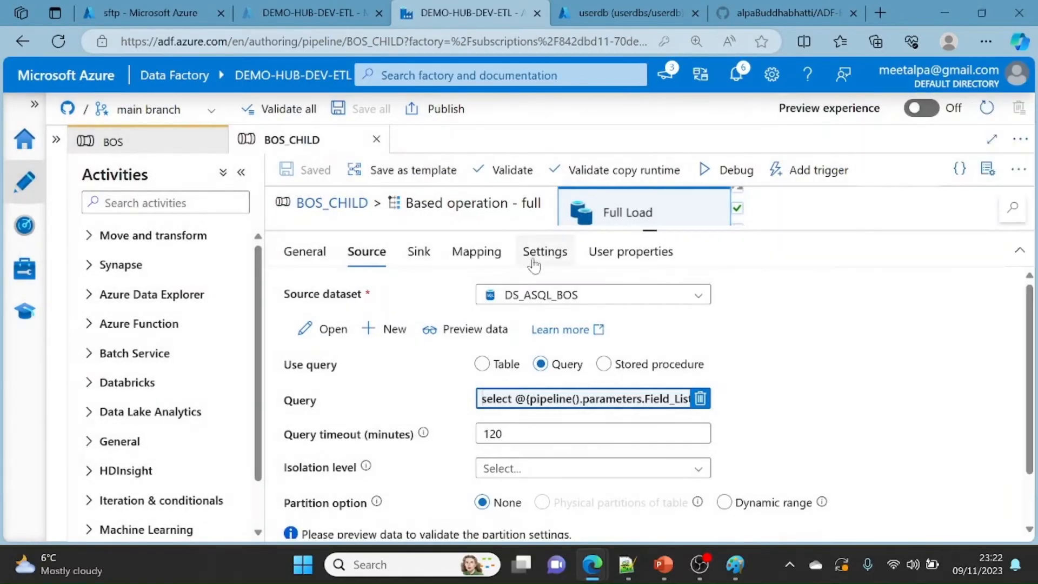
Step: Show the Full Load sink settings, examine Target_Name and Target_File_Extention in the filename expression, and close it unchanged
{"action": "left_click", "coordinate": [426, 259]}
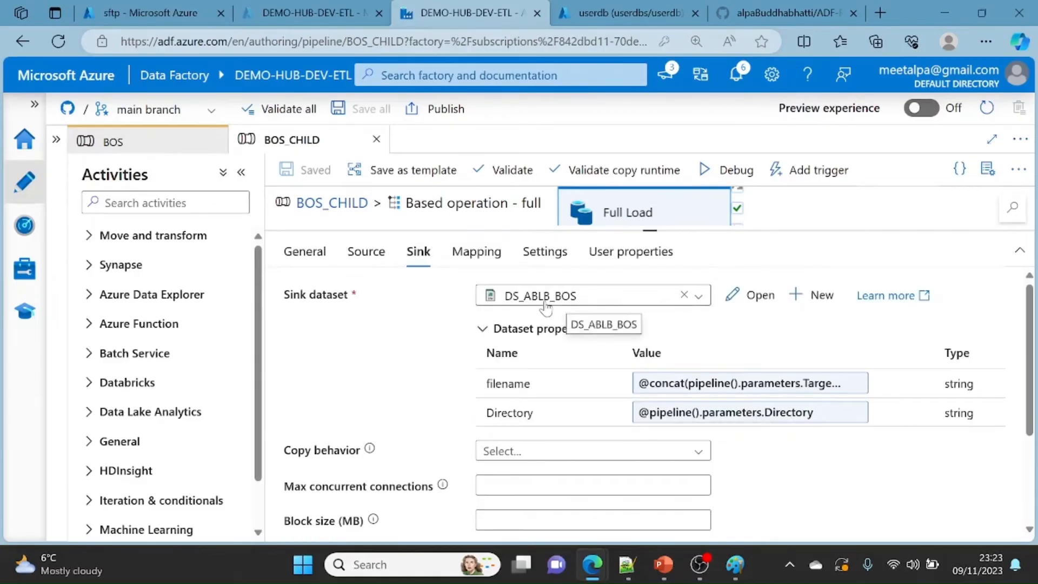
{"action": "left_click", "coordinate": [724, 385]}
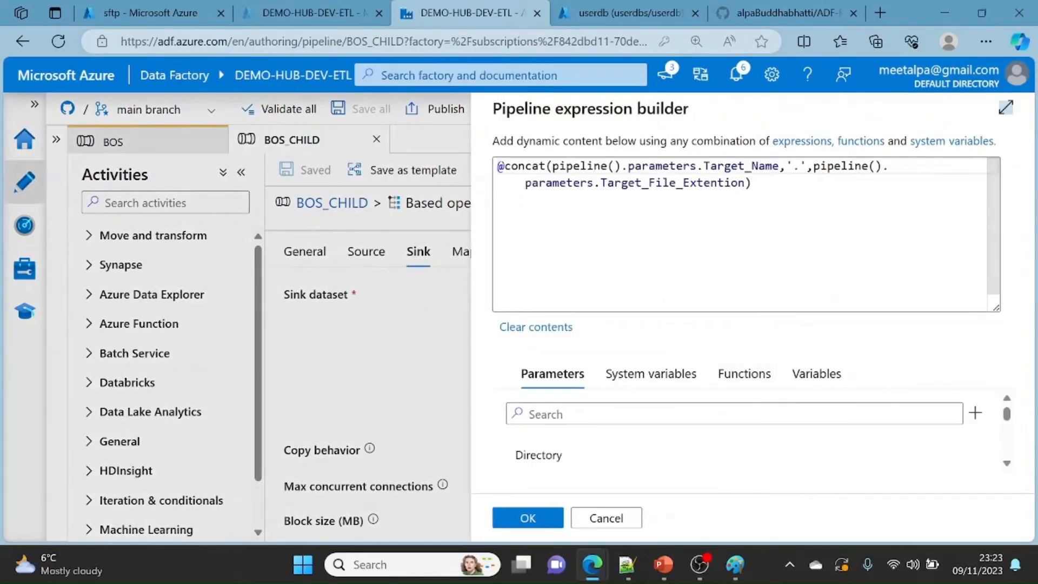
{"action": "double_click", "coordinate": [752, 166]}
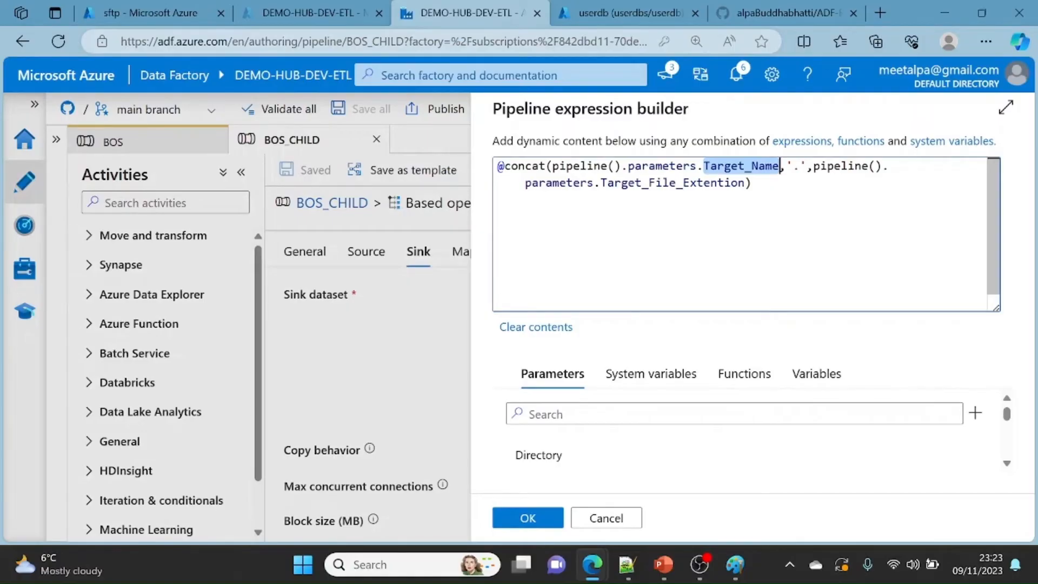
{"action": "double_click", "coordinate": [745, 182]}
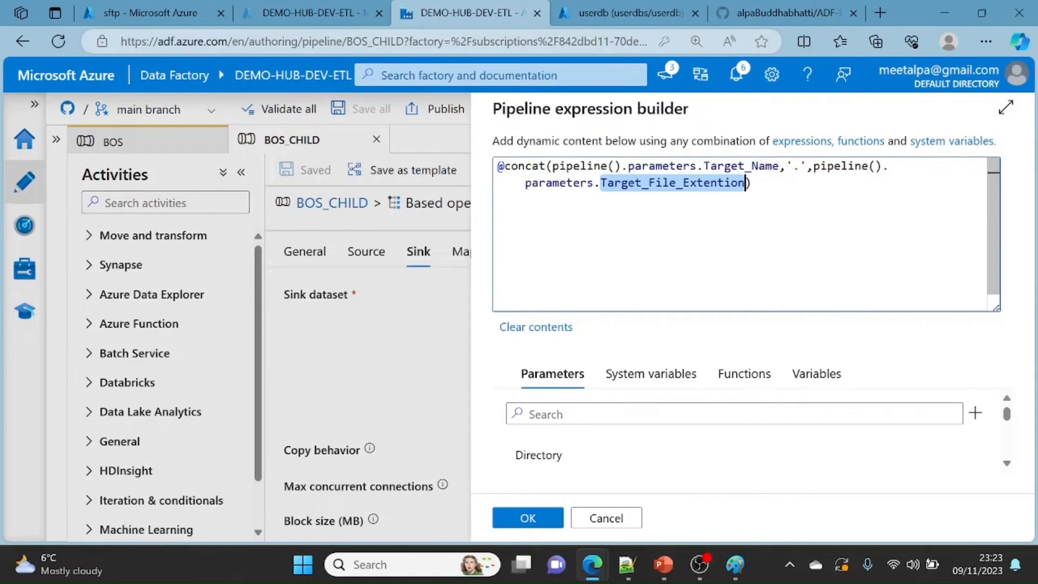
{"action": "left_click", "coordinate": [516, 519]}
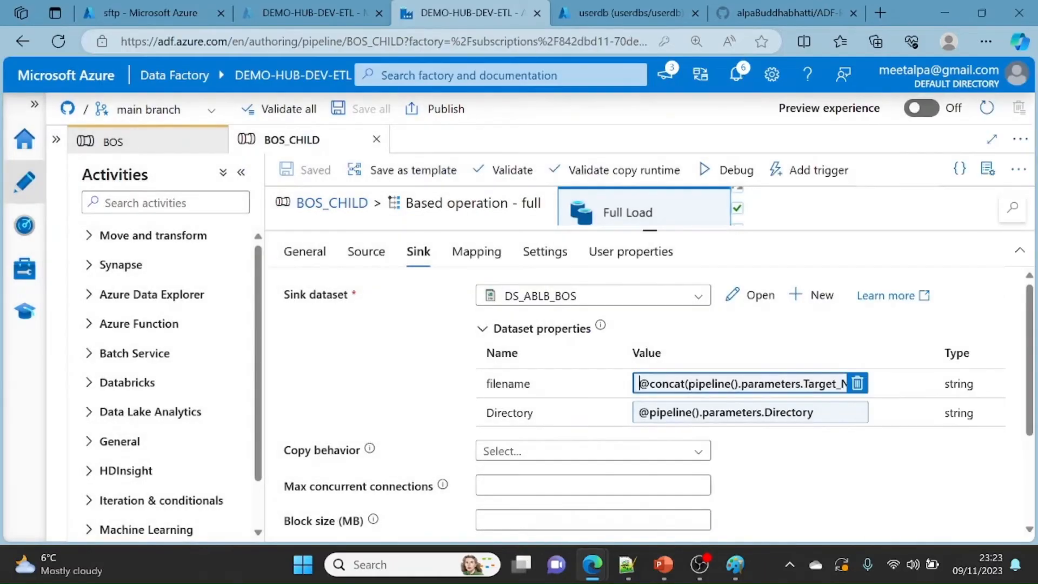
Step: Examine the Directory expression of the Full Load sink, close it unchanged and show the activity's mapping
{"action": "left_click", "coordinate": [725, 413]}
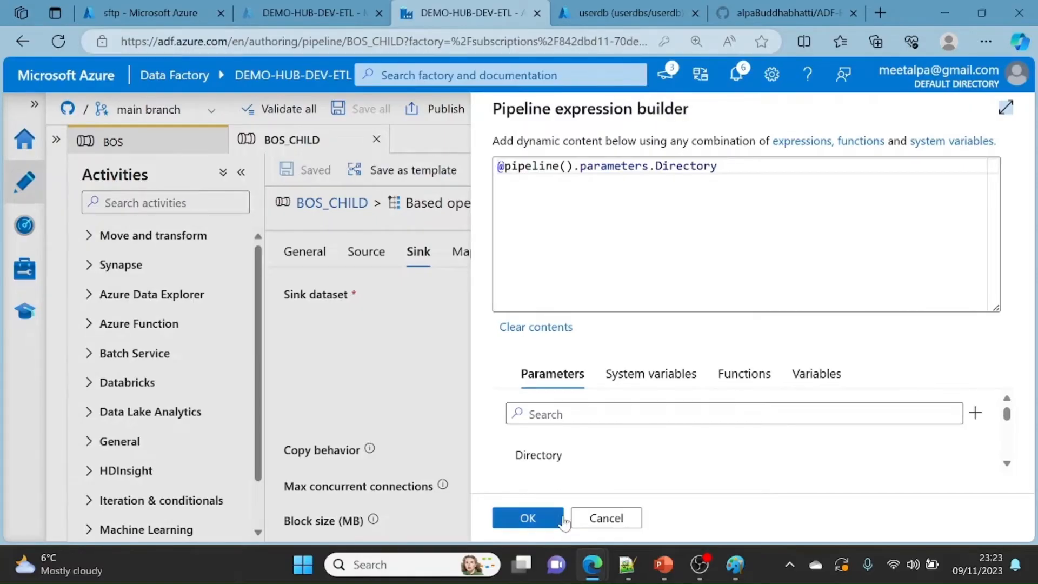
{"action": "left_click", "coordinate": [621, 519]}
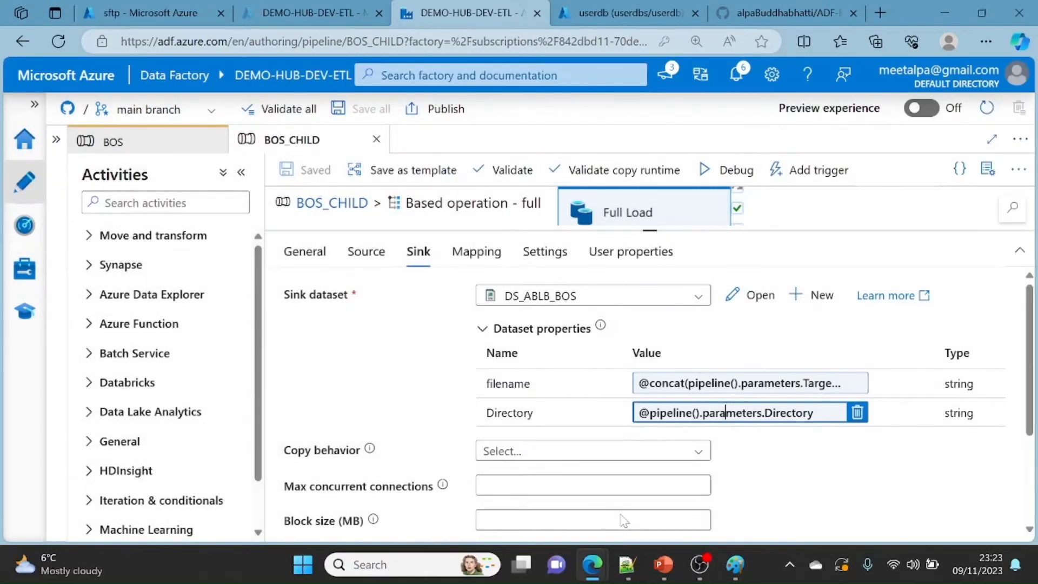
{"action": "left_click", "coordinate": [497, 253]}
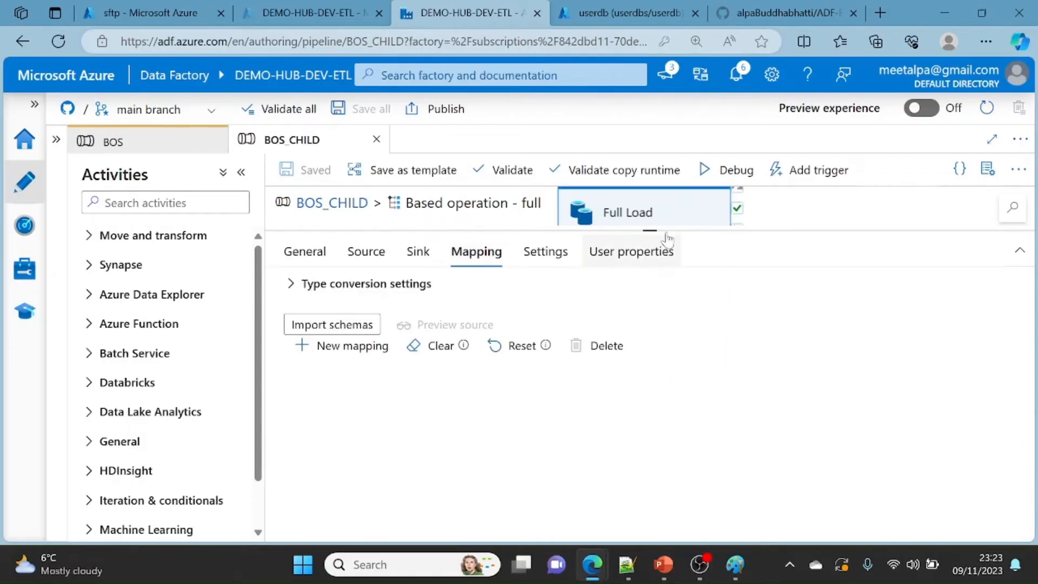
Step: Return to the BOS_CHILD canvas, open the switch's delta case and examine its Delta Load and Script activities
{"action": "left_click_drag", "start_coordinate": [651, 231], "coordinate": [703, 415]}
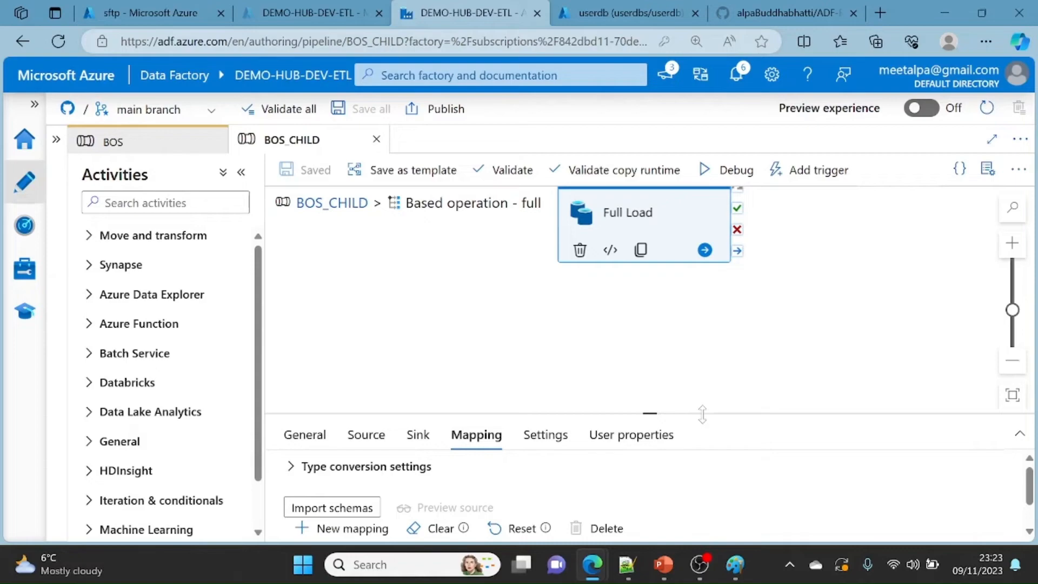
{"action": "left_click", "coordinate": [336, 204]}
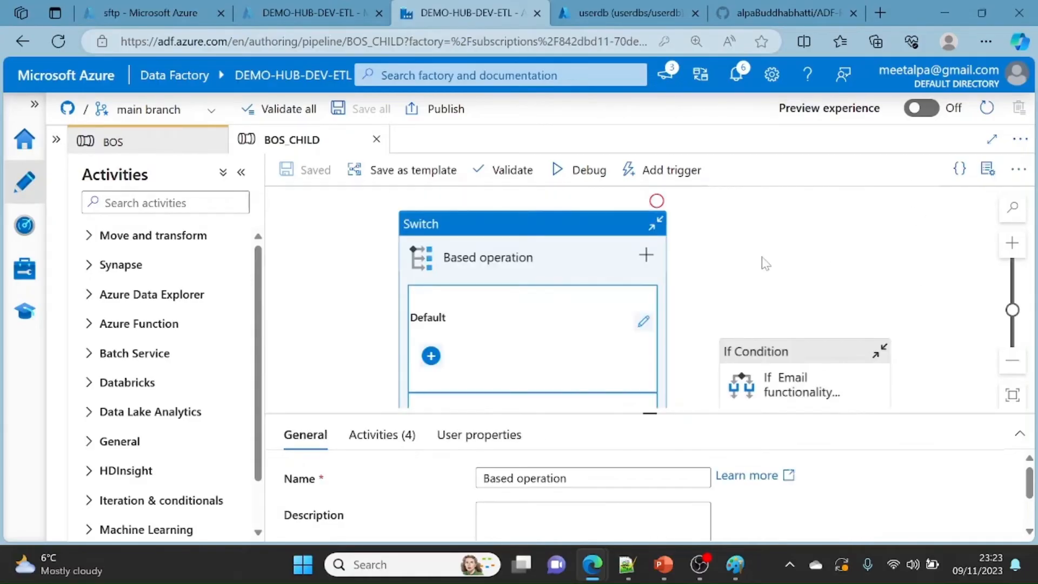
{"action": "scroll", "coordinate": [760, 262], "scroll_direction": "down", "scroll_amount": 3}
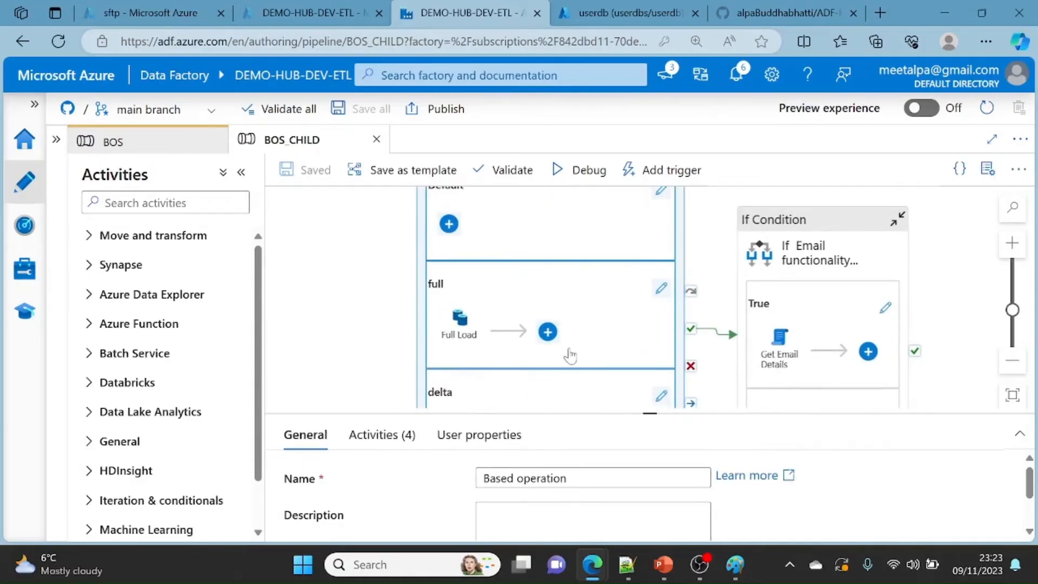
{"action": "left_click", "coordinate": [662, 396]}
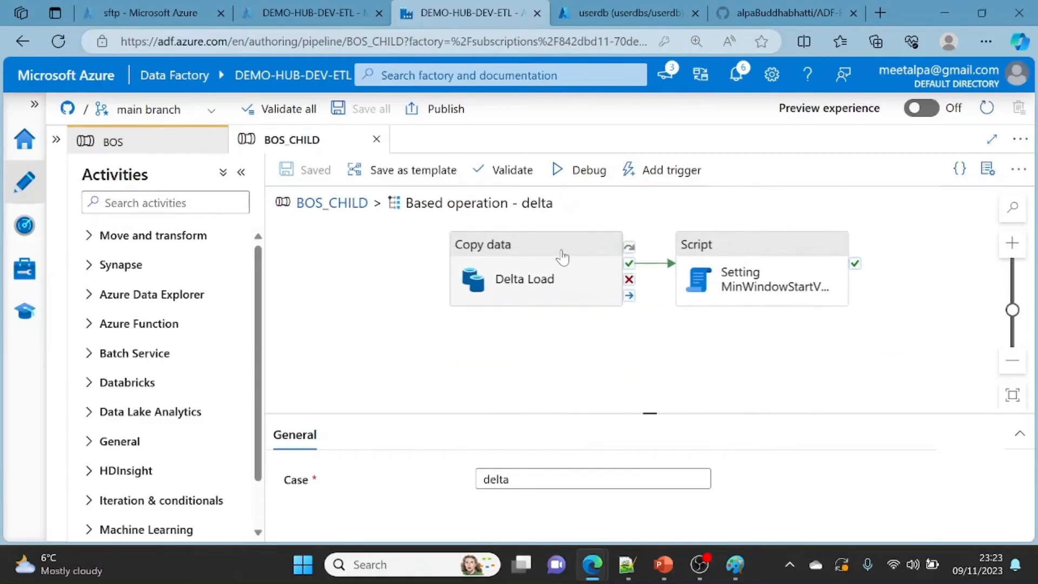
{"action": "left_click", "coordinate": [563, 255]}
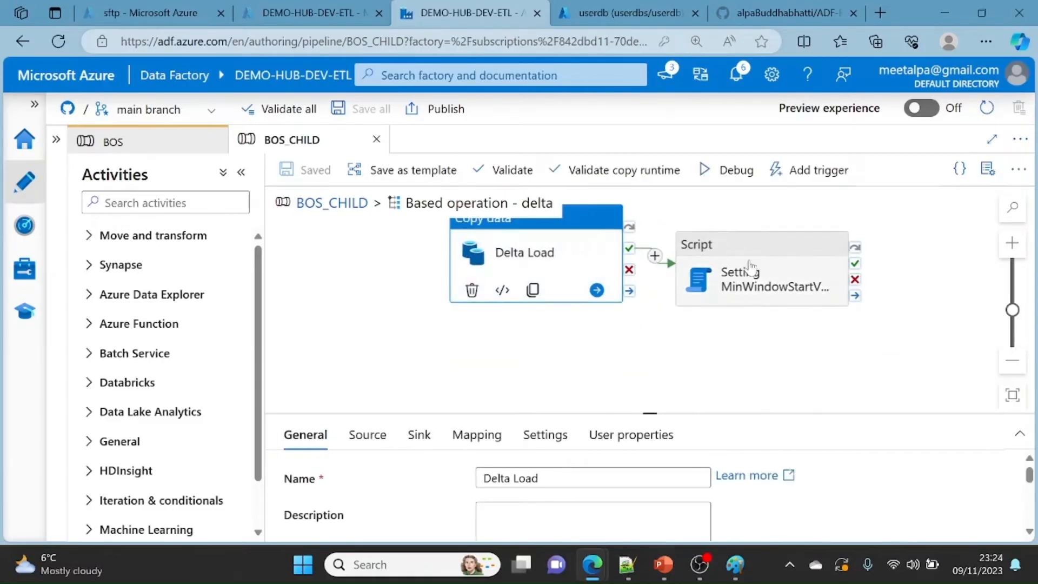
{"action": "left_click", "coordinate": [799, 266]}
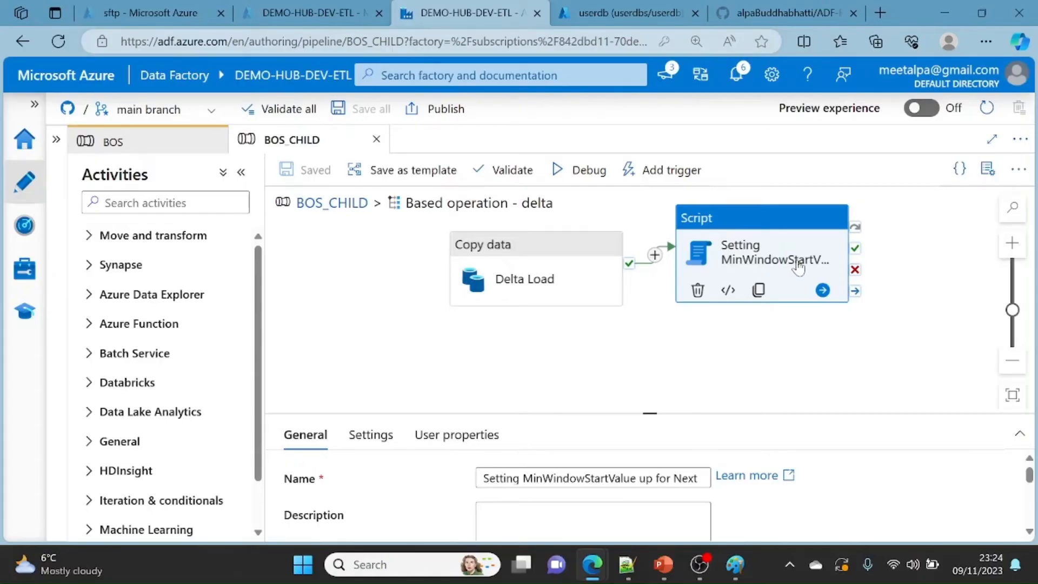
Step: Enlarge the properties pane and open the source query expression of the Delta Load copy activity
{"action": "left_click_drag", "start_coordinate": [651, 413], "coordinate": [698, 313]}
{"action": "left_click", "coordinate": [559, 271]}
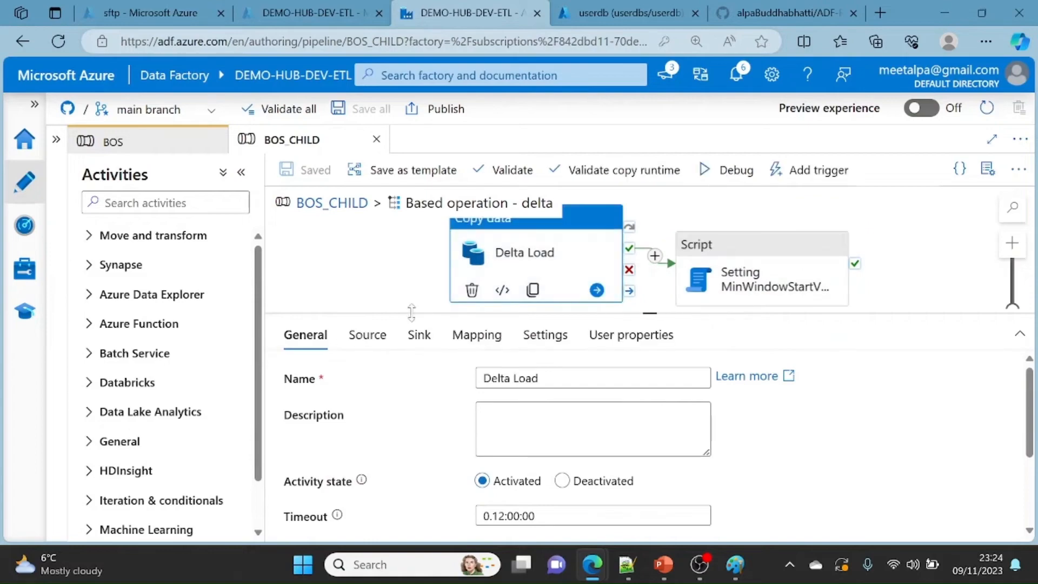
{"action": "left_click", "coordinate": [364, 337]}
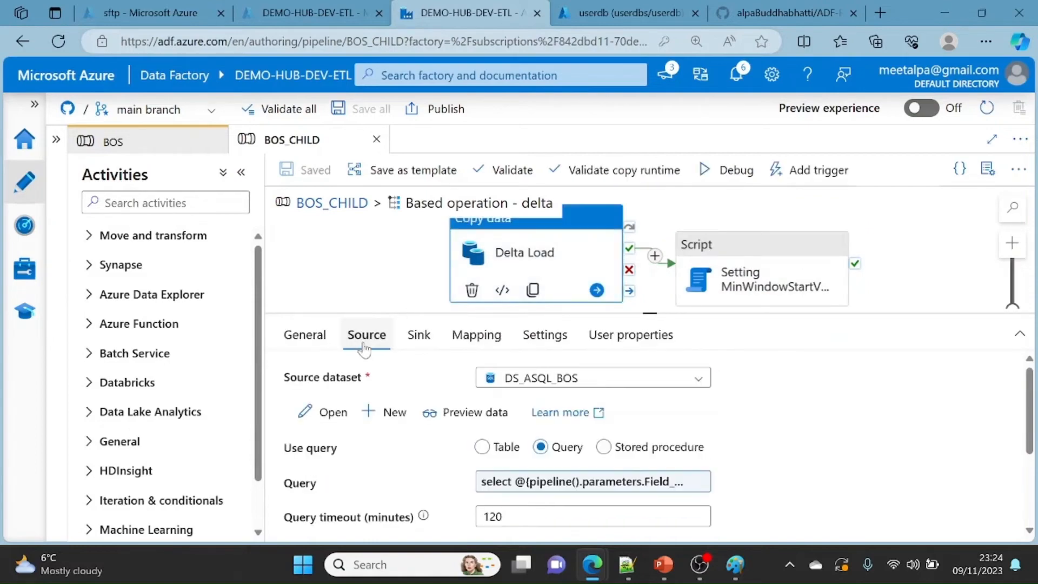
{"action": "left_click", "coordinate": [509, 484]}
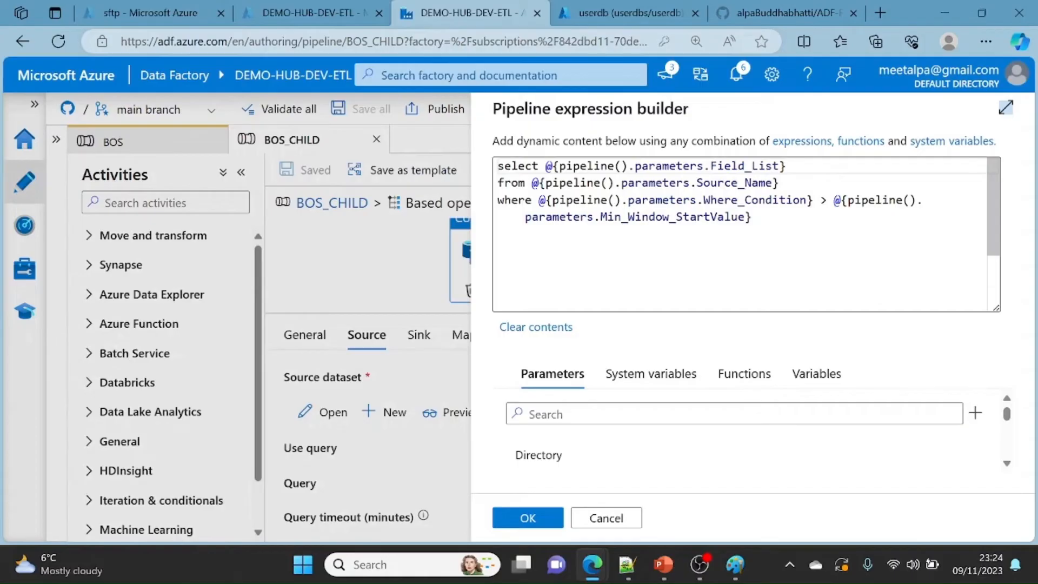
Step: Examine the Min_Window_StartValue and Where_Condition parameters in the Delta Load source query, and close the expression without changing it
{"action": "double_click", "coordinate": [672, 217]}
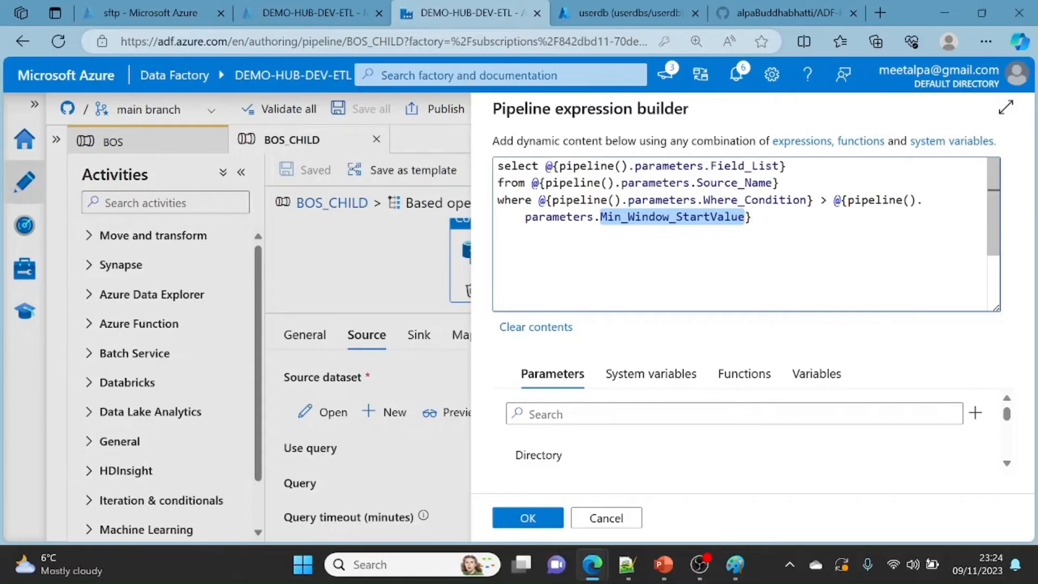
{"action": "mouse_move", "coordinate": [673, 217]}
{"action": "left_mouse_down"}
{"action": "mouse_move", "coordinate": [676, 199]}
{"action": "mouse_move", "coordinate": [683, 217]}
{"action": "left_mouse_up"}
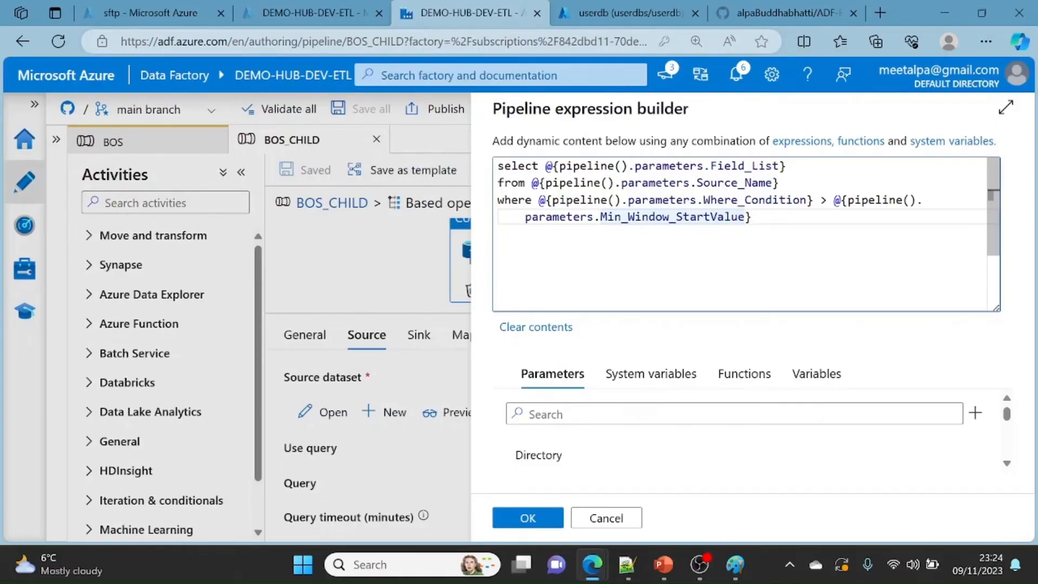
{"action": "double_click", "coordinate": [776, 200]}
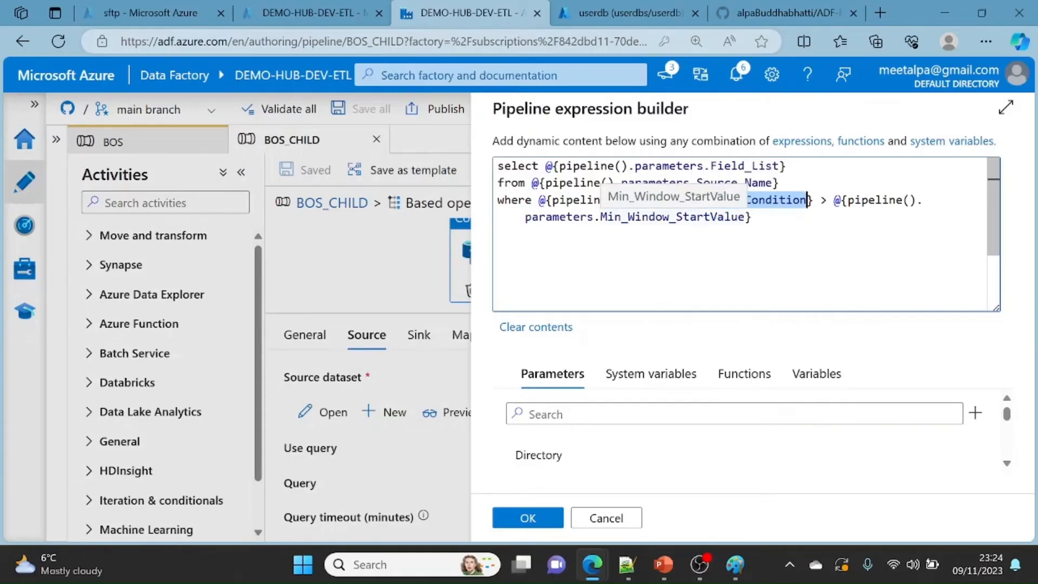
{"action": "left_click", "coordinate": [499, 251]}
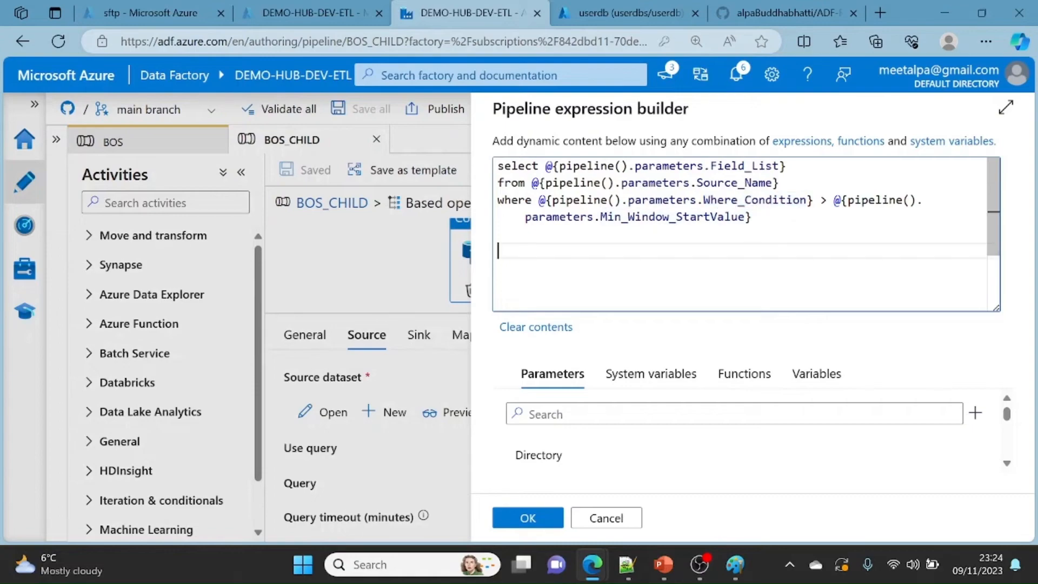
{"action": "left_click", "coordinate": [539, 200]}
{"action": "right_click", "coordinate": [740, 203]}
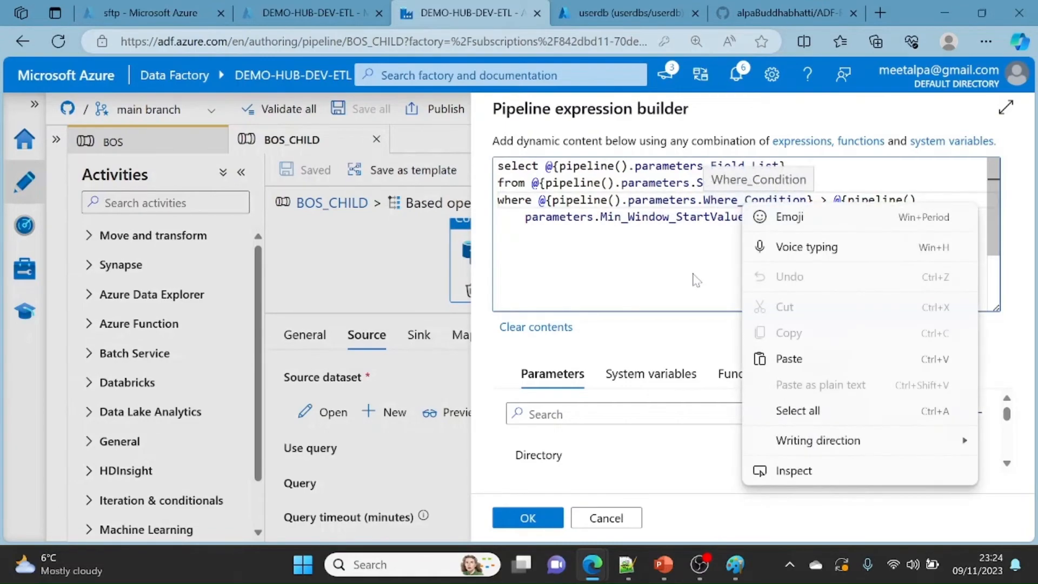
{"action": "left_click", "coordinate": [693, 277]}
{"action": "double_click", "coordinate": [673, 217]}
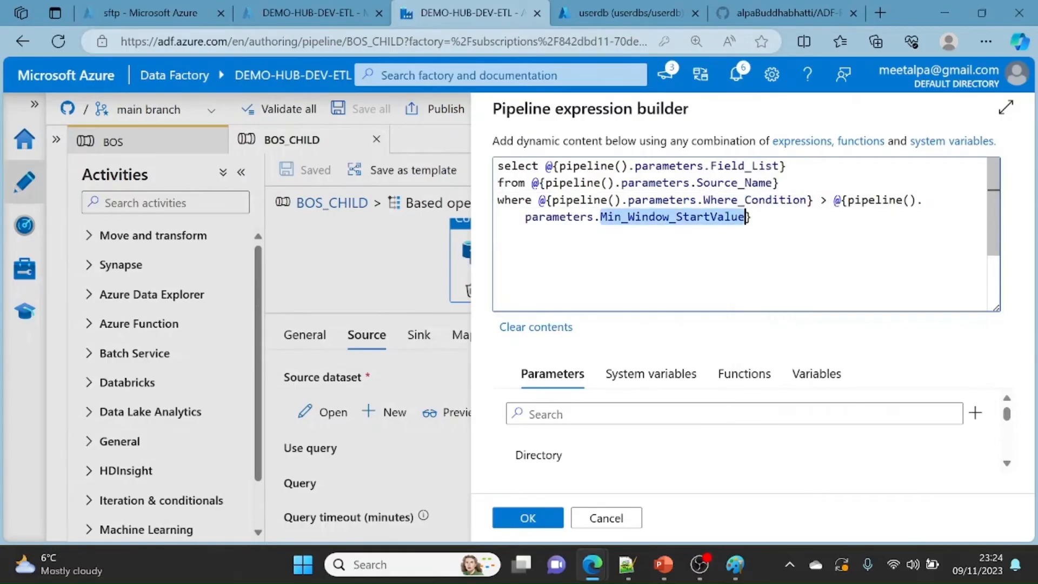
{"action": "left_click", "coordinate": [607, 519]}
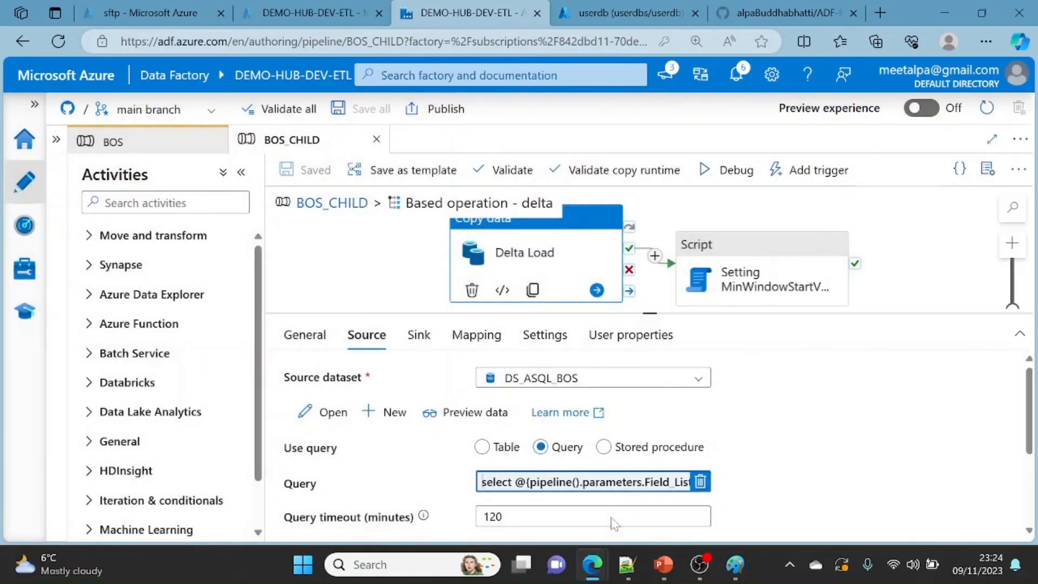
Step: Check the Delta Load sink settings and open the query expression of the Setting MinWindowStartValue script activity
{"action": "left_click", "coordinate": [419, 335]}
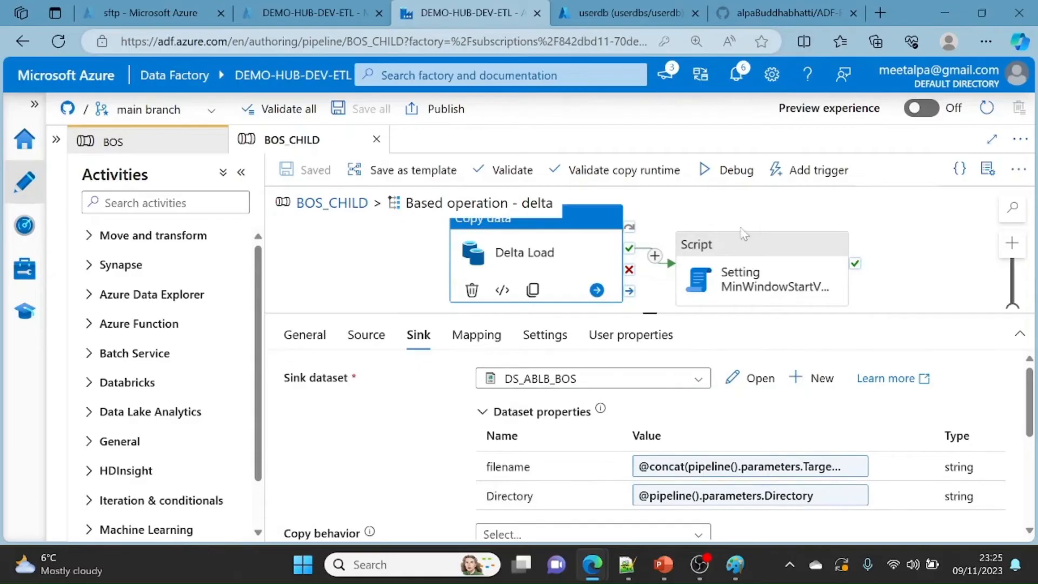
{"action": "left_click", "coordinate": [725, 265]}
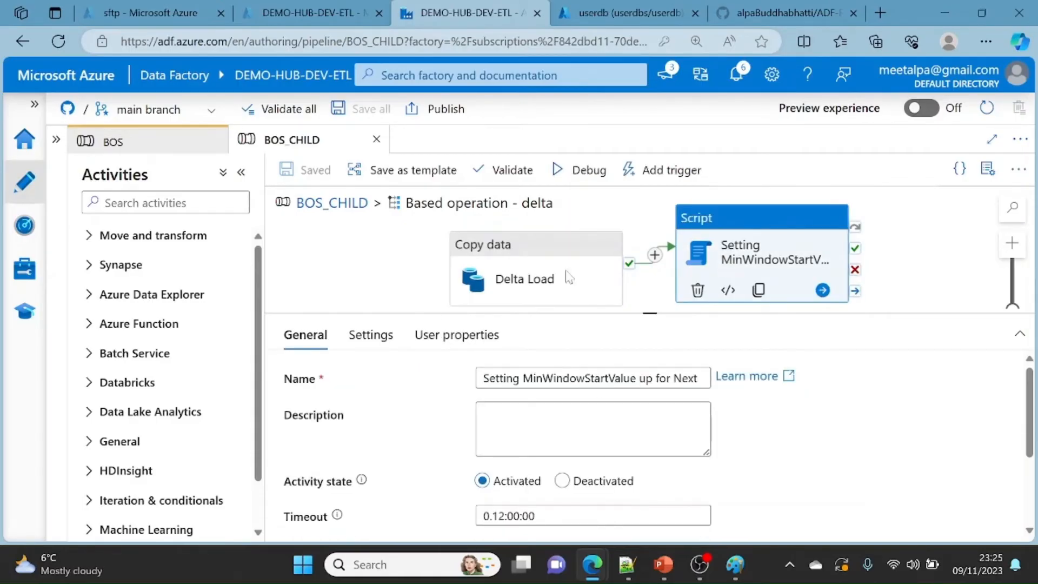
{"action": "left_click", "coordinate": [374, 337]}
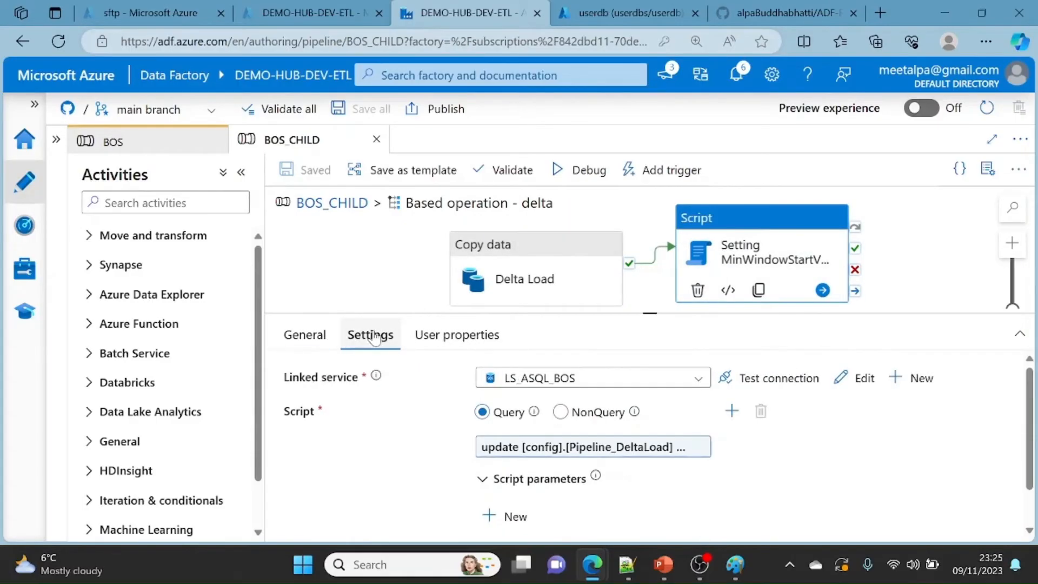
{"action": "left_click", "coordinate": [535, 450]}
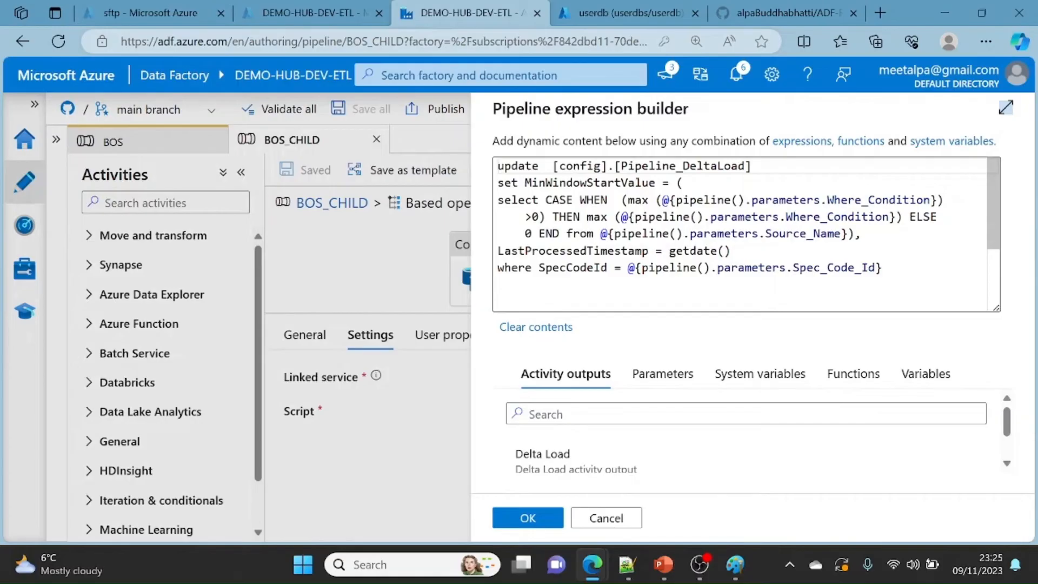
Step: Examine Pipeline_DeltaLoad, MinWindowStartValue, LastProcessedTimestamp and Spec_Code_Id in the script's update query, and close the expression unchanged
{"action": "double_click", "coordinate": [682, 166]}
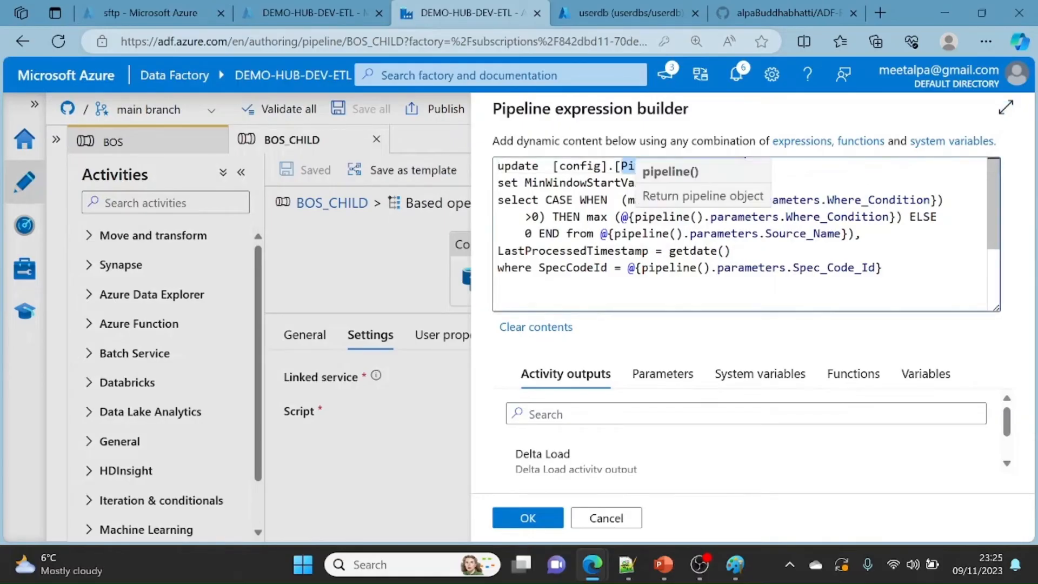
{"action": "double_click", "coordinate": [586, 183]}
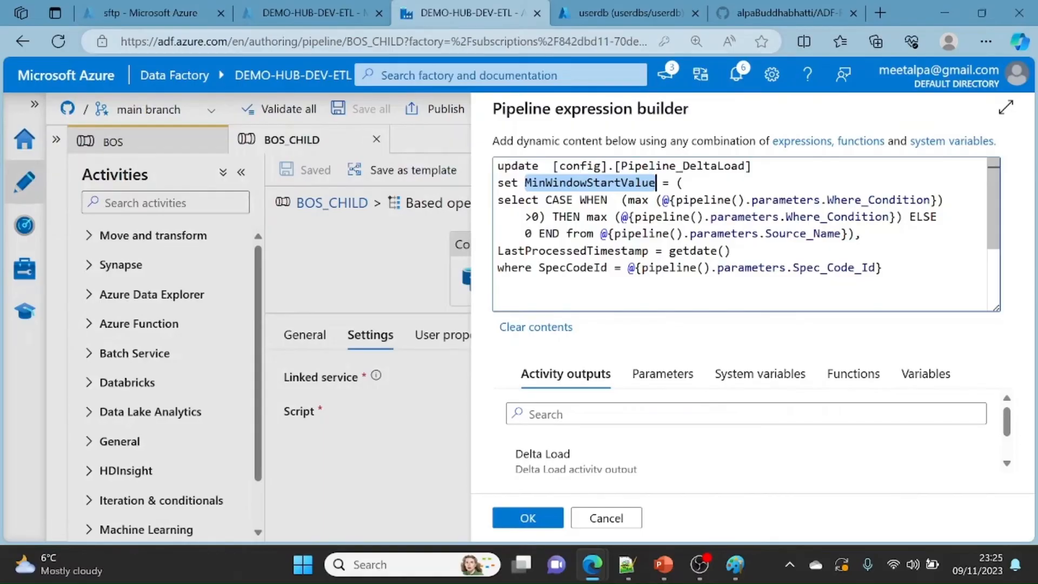
{"action": "double_click", "coordinate": [573, 251]}
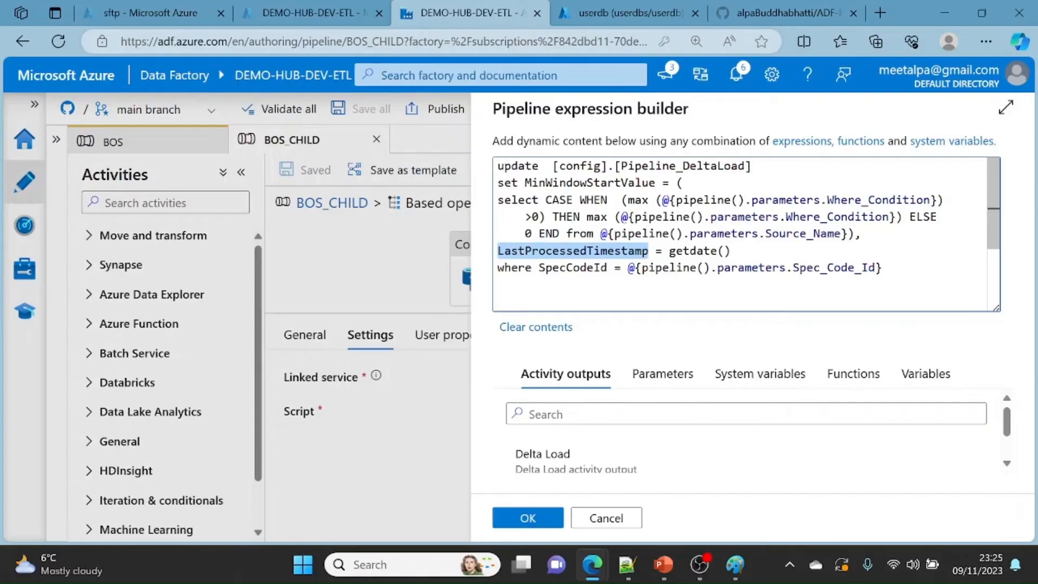
{"action": "double_click", "coordinate": [808, 268]}
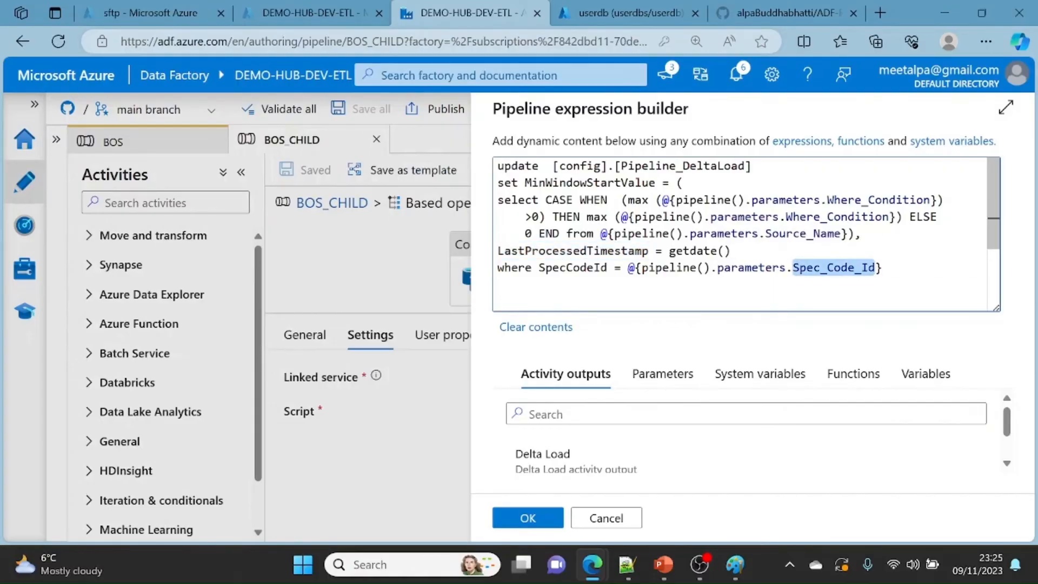
{"action": "left_click", "coordinate": [608, 518]}
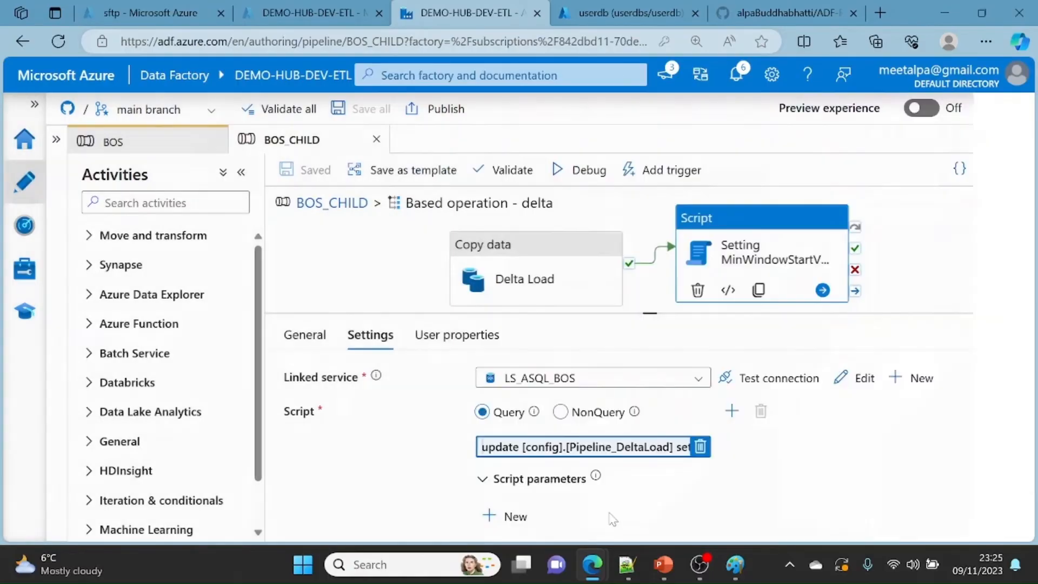
Step: Return to the BOS_CHILD canvas, open the delete case of the Based operation switch, and select its Delete Operation script
{"action": "left_click", "coordinate": [326, 211]}
{"action": "left_click", "coordinate": [779, 306]}
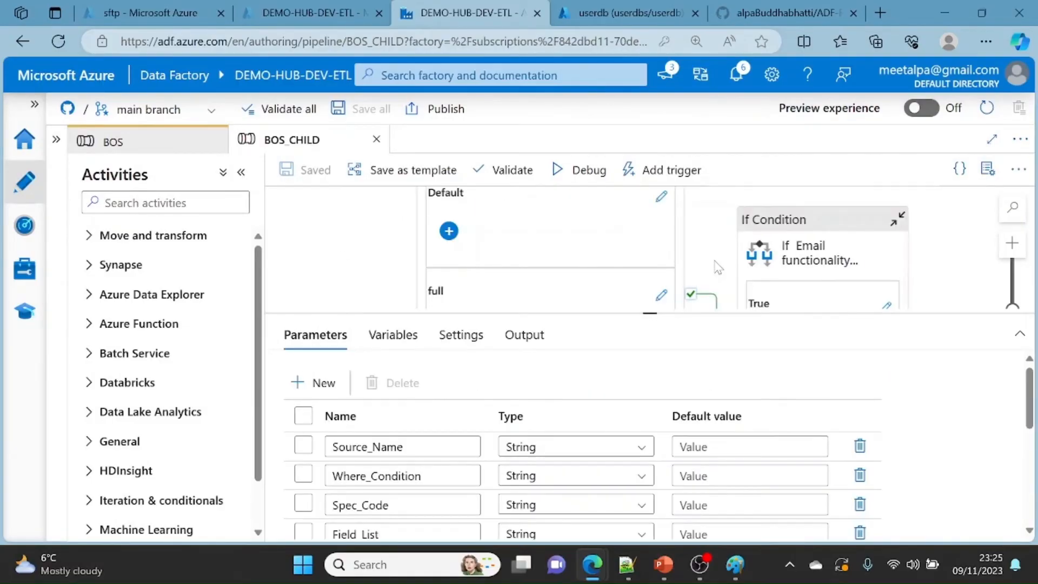
{"action": "left_click", "coordinate": [690, 246]}
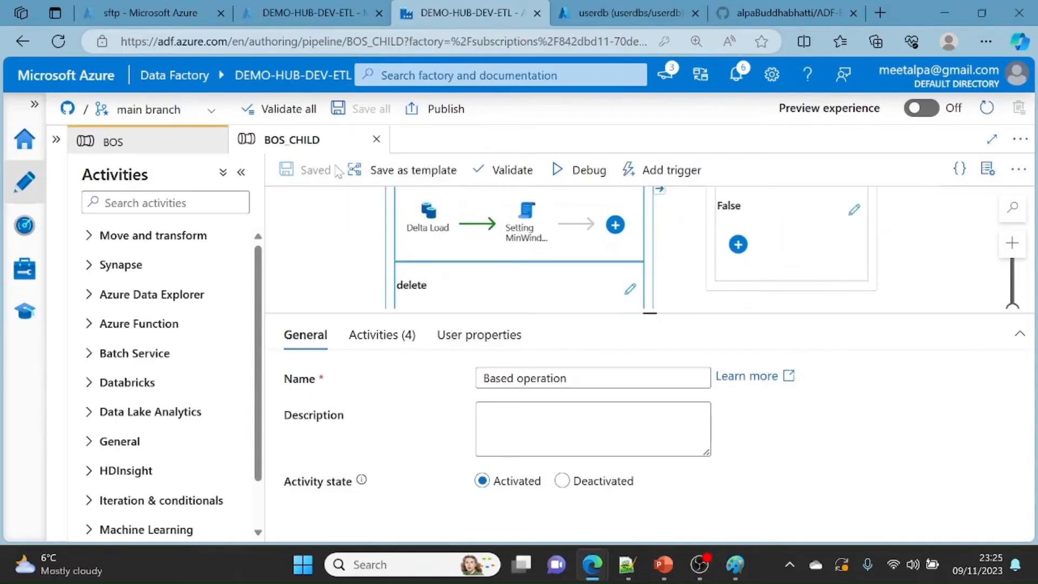
{"action": "left_click", "coordinate": [628, 292]}
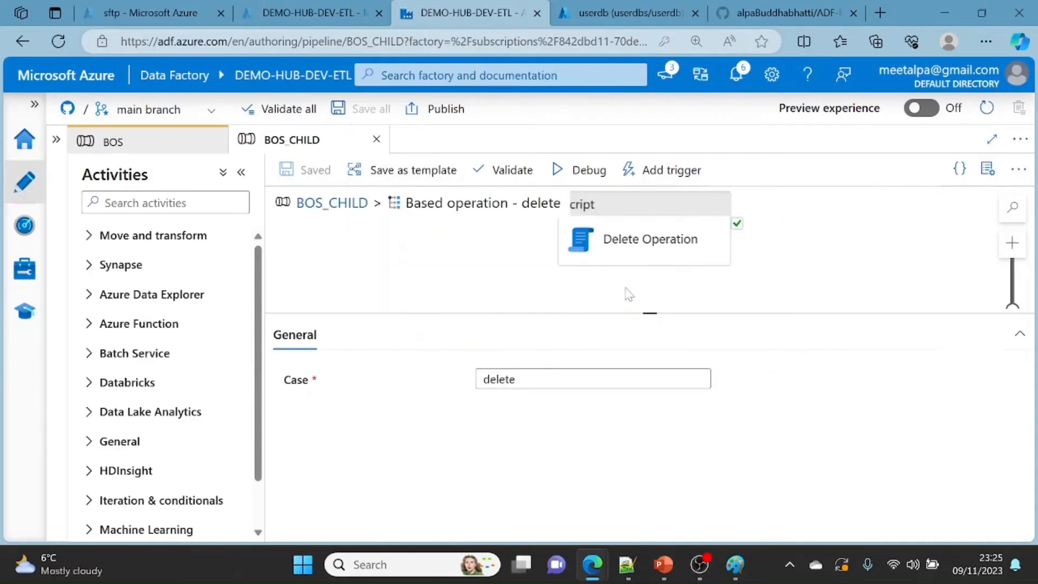
{"action": "left_click", "coordinate": [657, 240]}
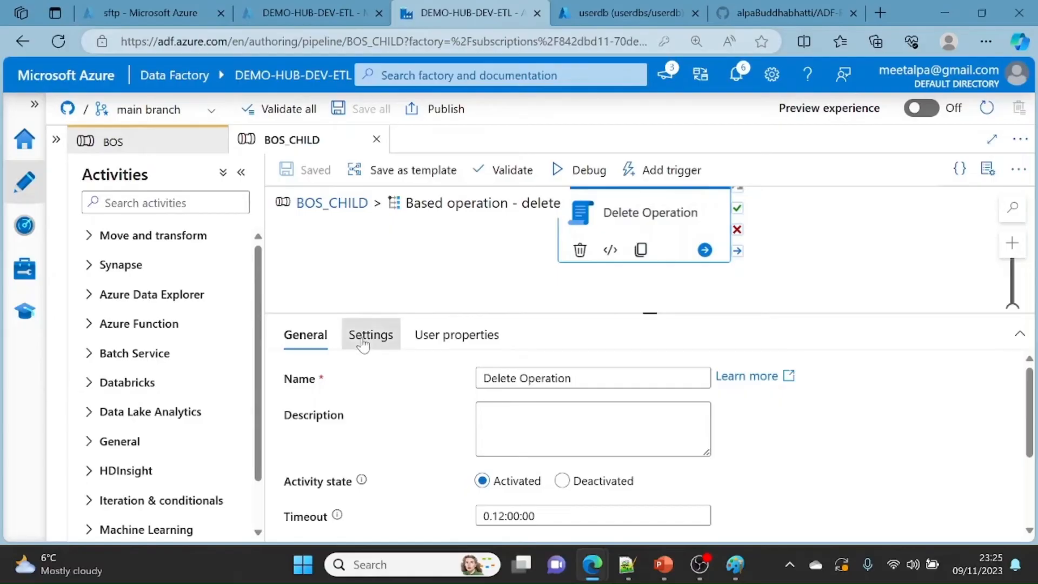
Step: Examine the Source_Name and Where_Condition parameters in the Delete Operation script's query expression, and close it unchanged
{"action": "left_click", "coordinate": [362, 336]}
{"action": "left_click", "coordinate": [606, 446]}
{"action": "left_click", "coordinate": [593, 458]}
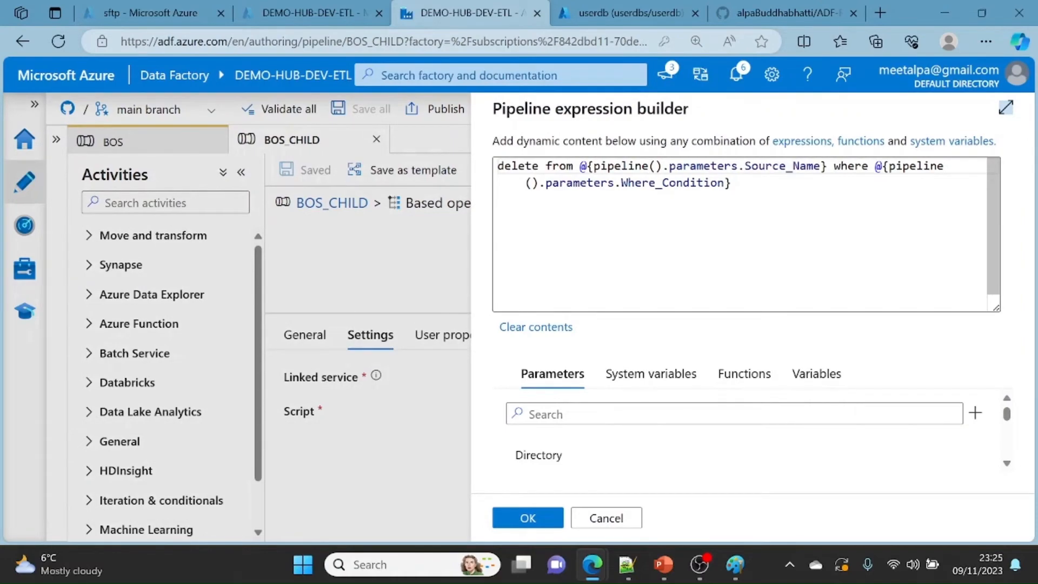
{"action": "double_click", "coordinate": [916, 166]}
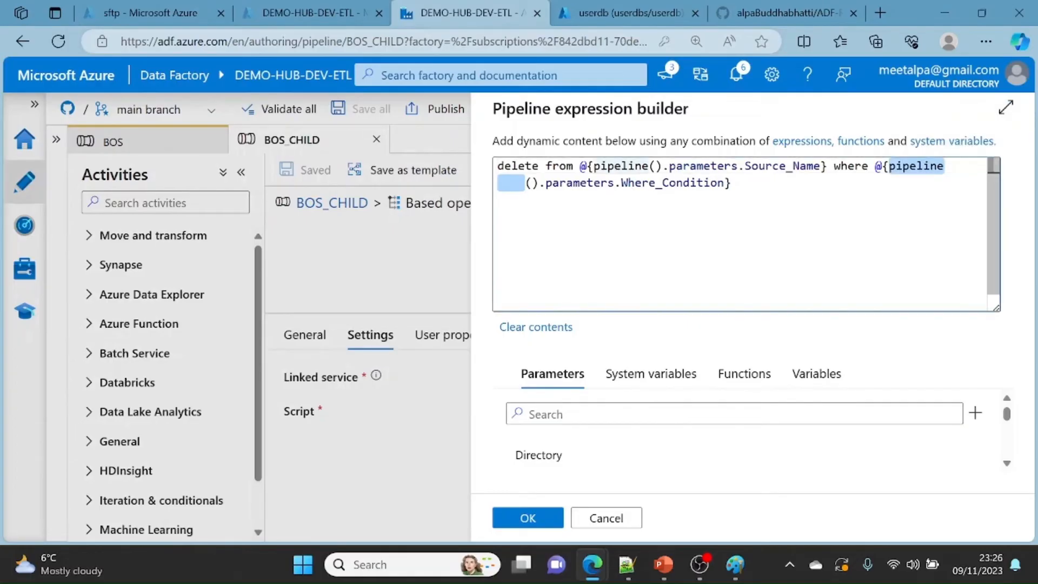
{"action": "left_click", "coordinate": [532, 523]}
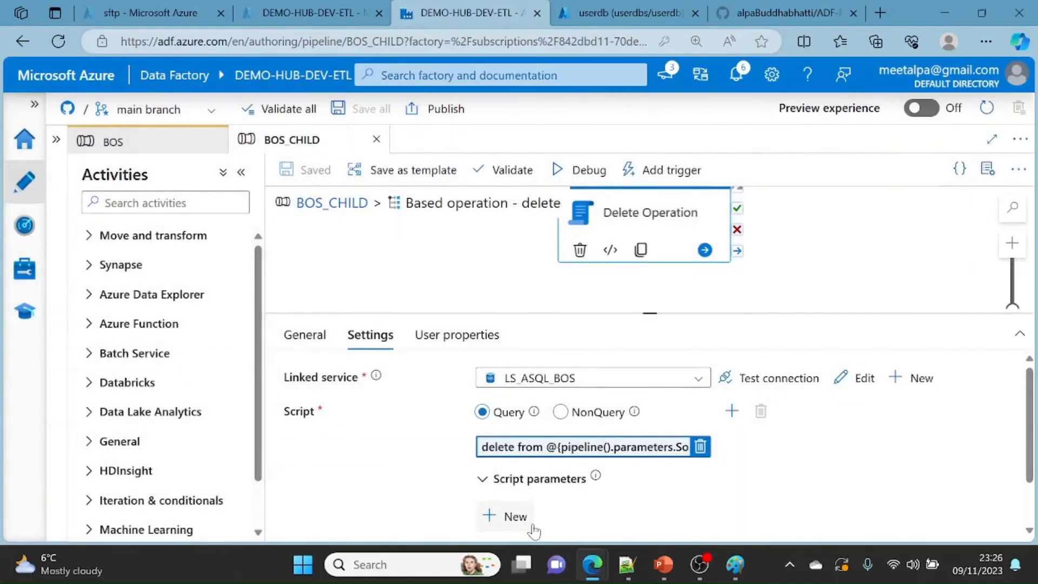
Step: Leave the delete case, show the factory resources, close the BOS_CHILD pipeline, and return to the top level of BOS
{"action": "left_click", "coordinate": [332, 202]}
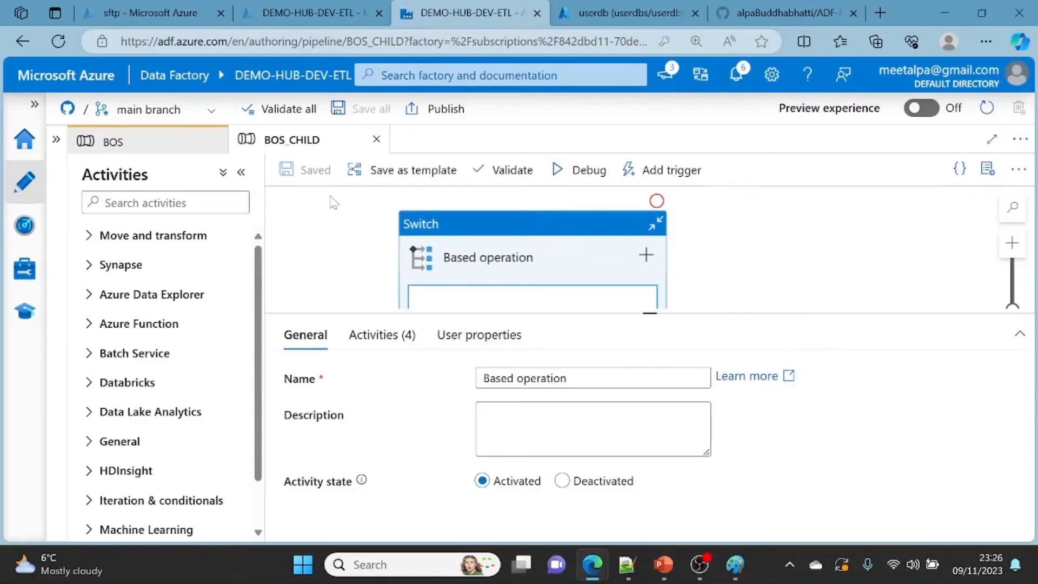
{"action": "left_click", "coordinate": [56, 139]}
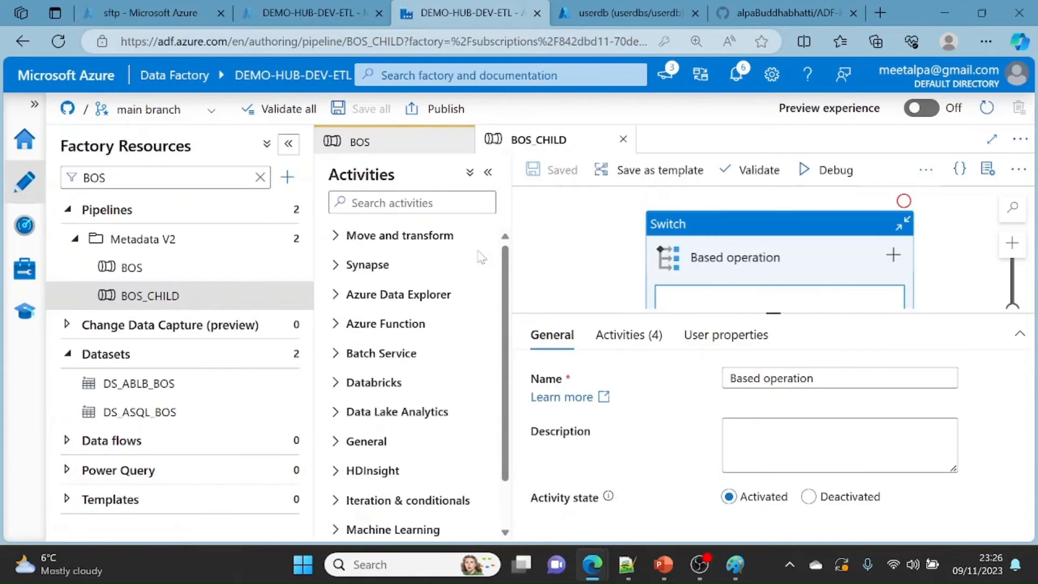
{"action": "left_click", "coordinate": [557, 239]}
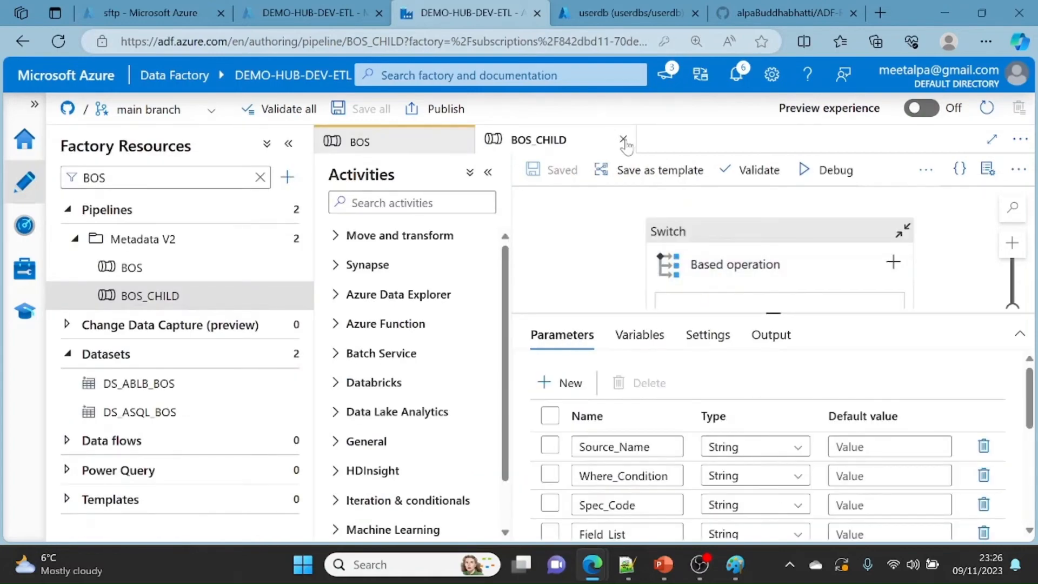
{"action": "left_click", "coordinate": [623, 139]}
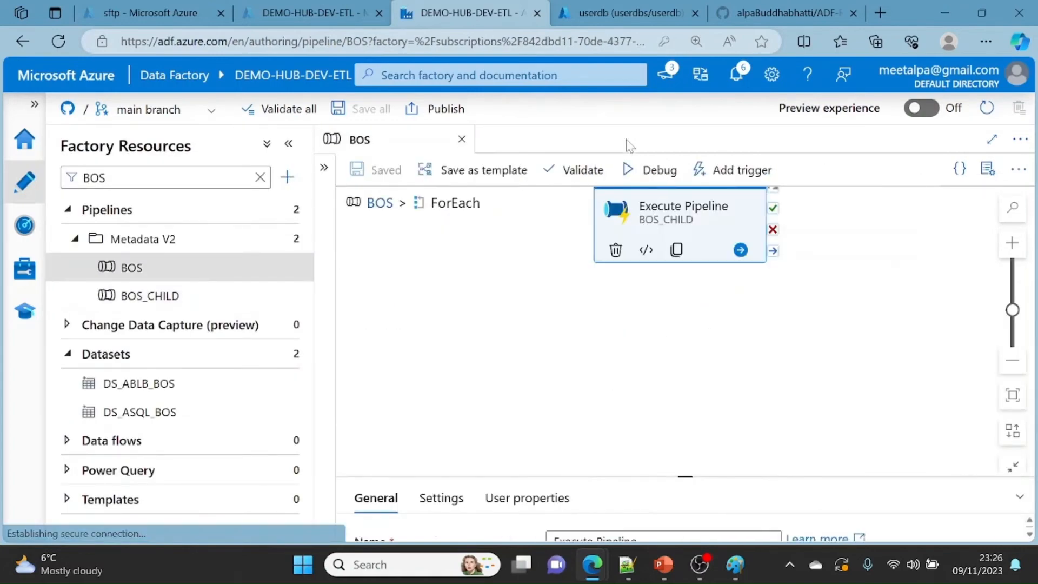
{"action": "left_click", "coordinate": [373, 205]}
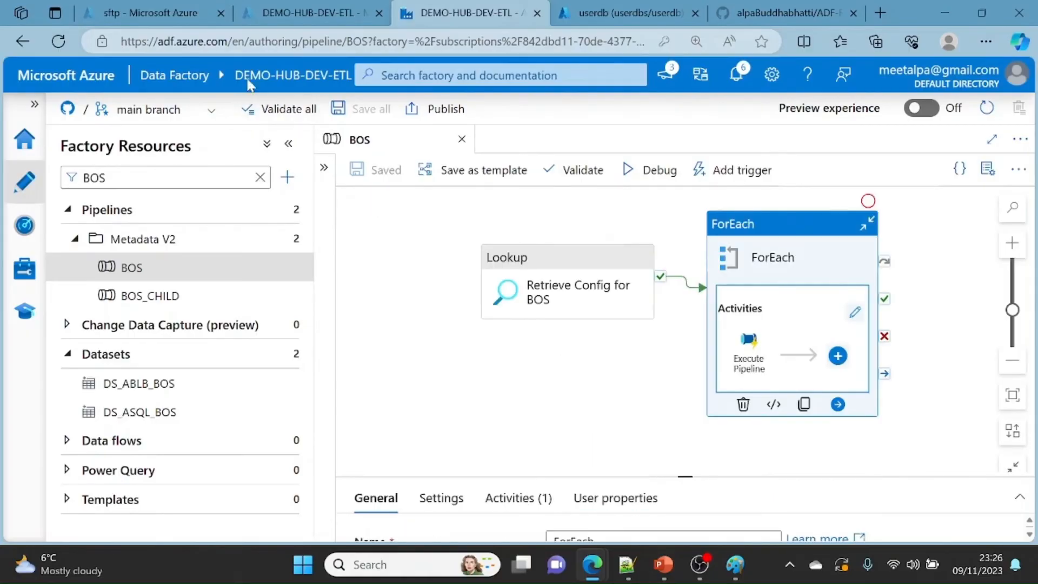
Step: Enlarge the BOS debug run output and review the output of the Retrieve Config for BOS lookup
{"action": "left_click", "coordinate": [394, 371]}
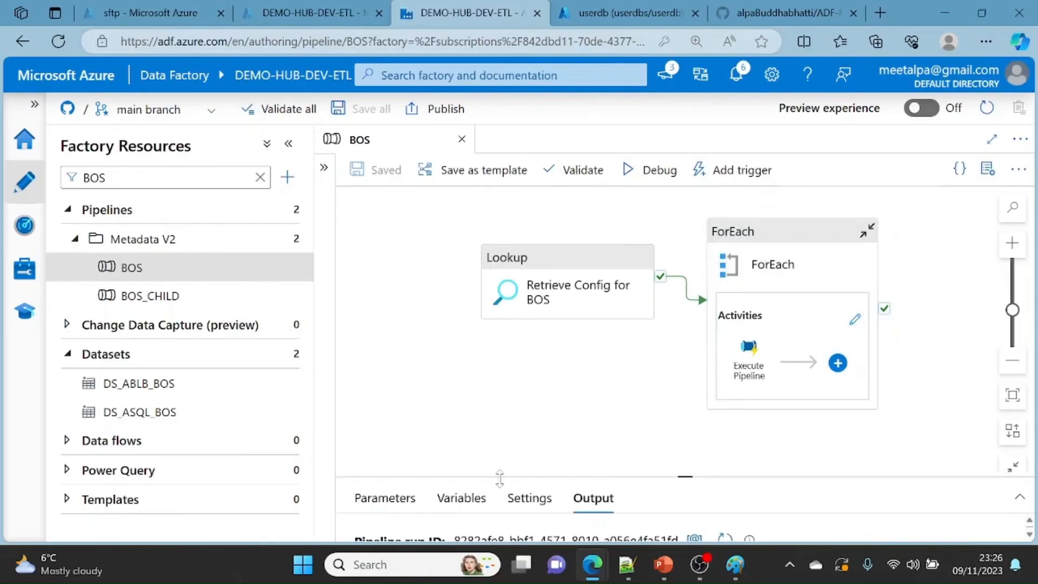
{"action": "left_click_drag", "start_coordinate": [684, 477], "coordinate": [646, 172]}
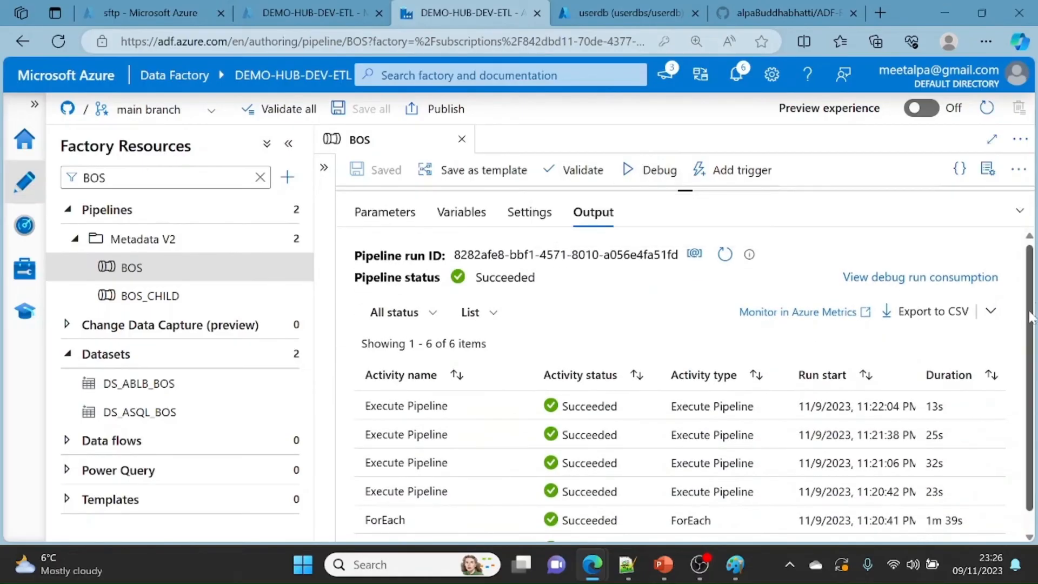
{"action": "scroll", "coordinate": [1031, 318], "scroll_direction": "down", "scroll_amount": 1}
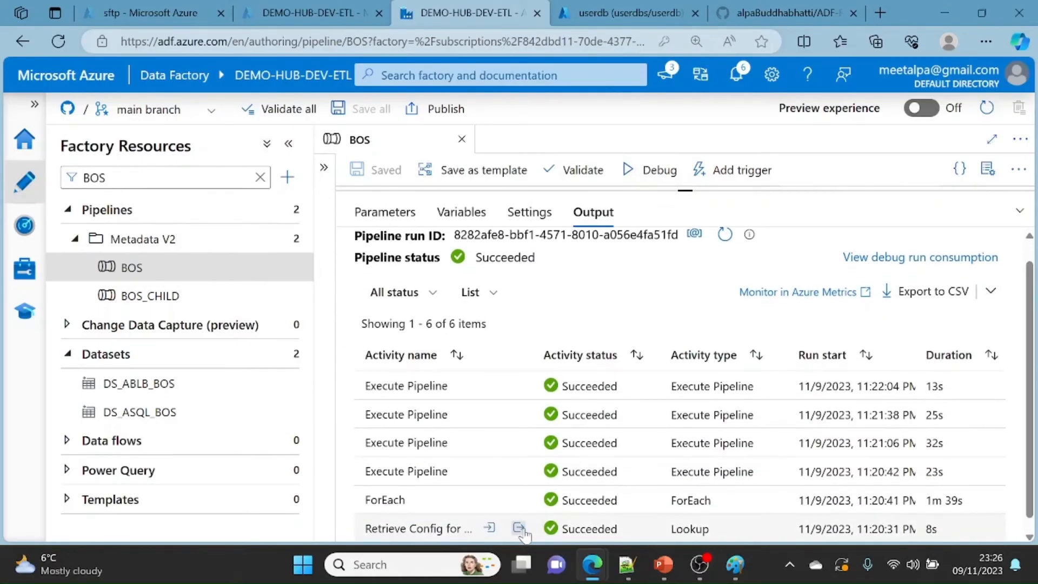
{"action": "left_click", "coordinate": [519, 528]}
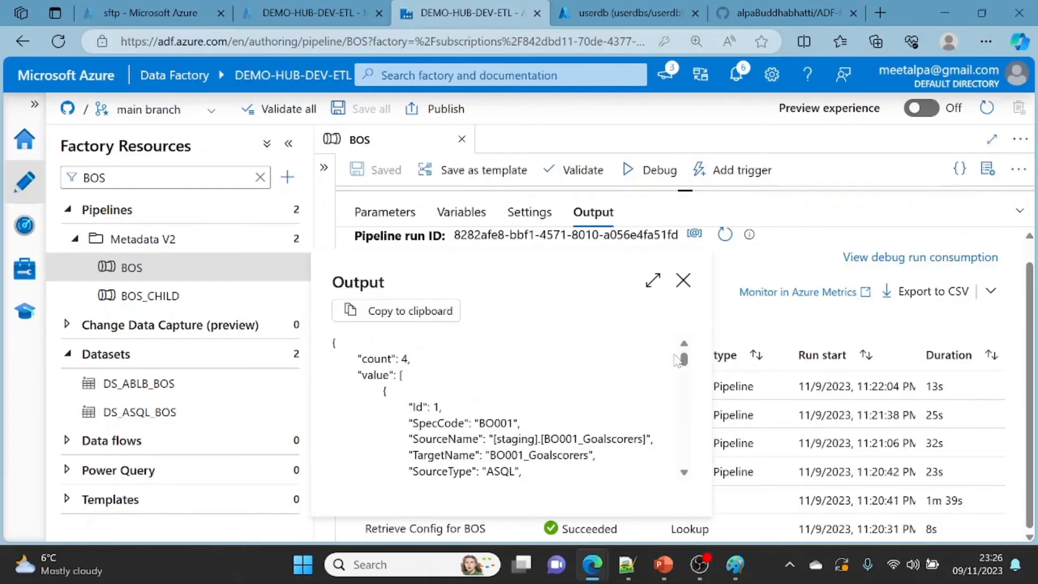
{"action": "left_click_drag", "start_coordinate": [683, 359], "coordinate": [717, 435]}
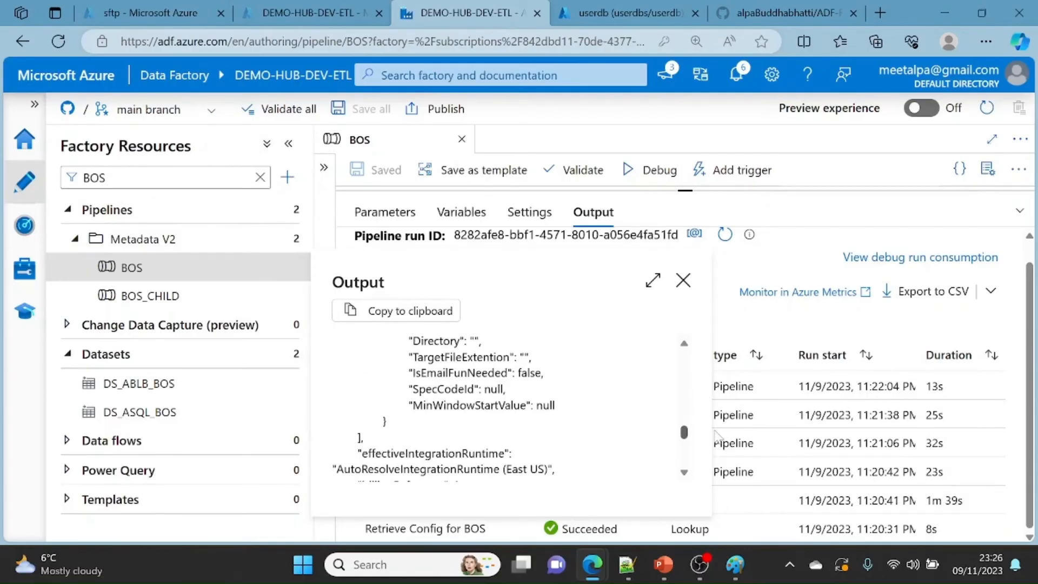
{"action": "left_click", "coordinate": [683, 280]}
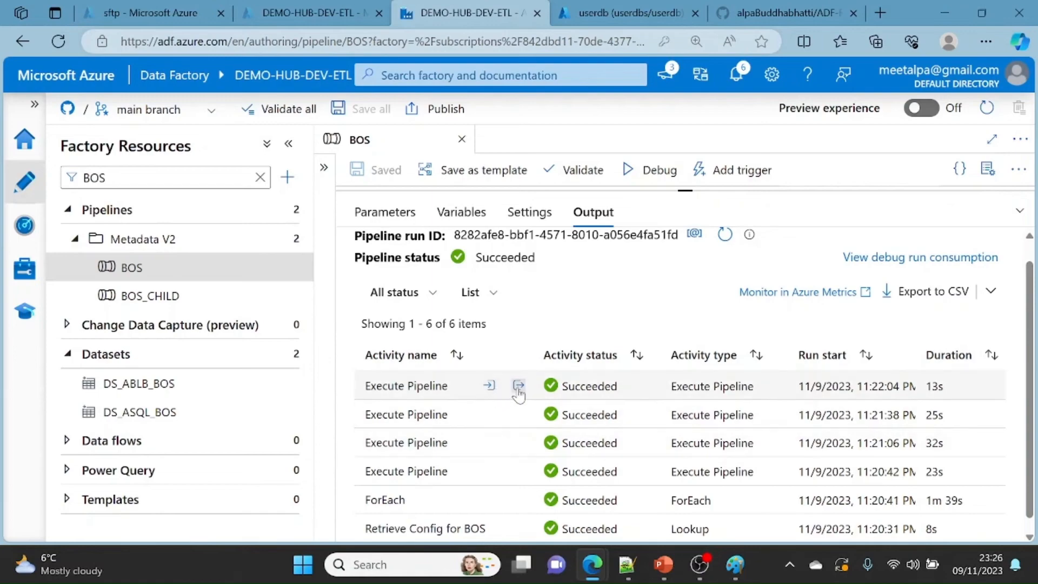
Step: Open the BOS_CHILD run from the most recent Execute Pipeline activity's output to review it, and close that pipeline
{"action": "left_click", "coordinate": [518, 386]}
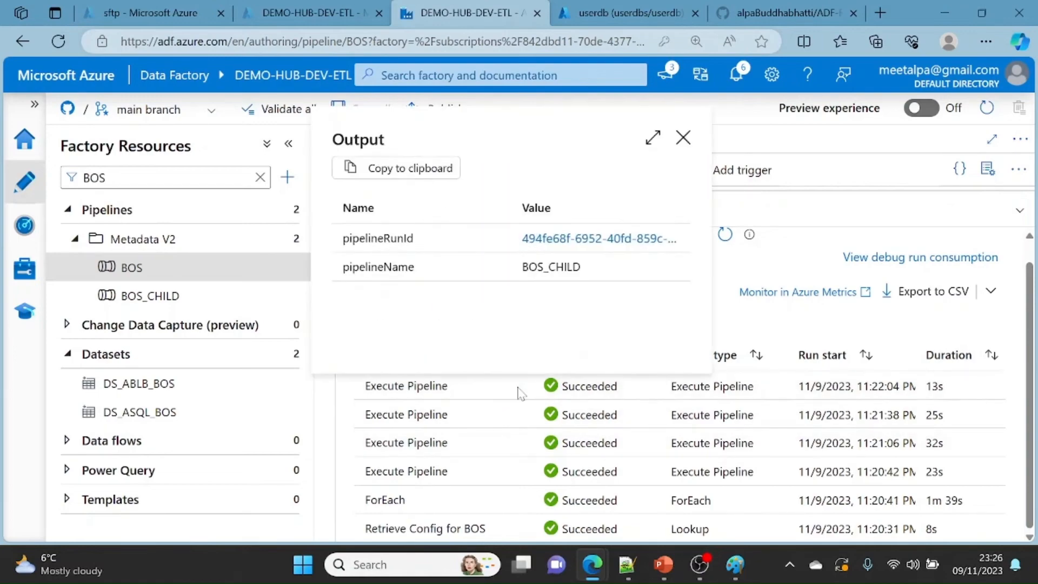
{"action": "left_click", "coordinate": [587, 240]}
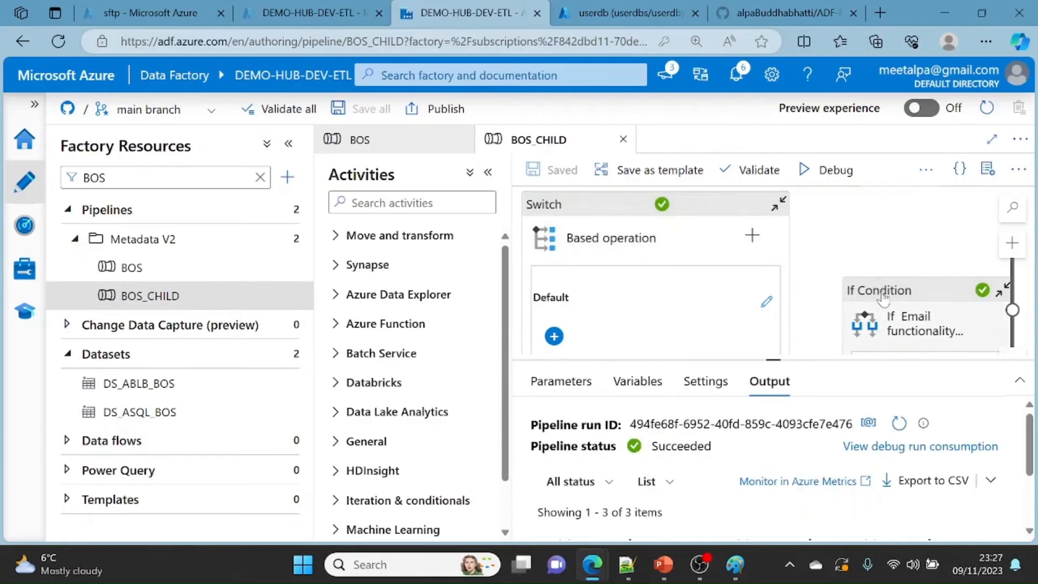
{"action": "left_click", "coordinate": [624, 139]}
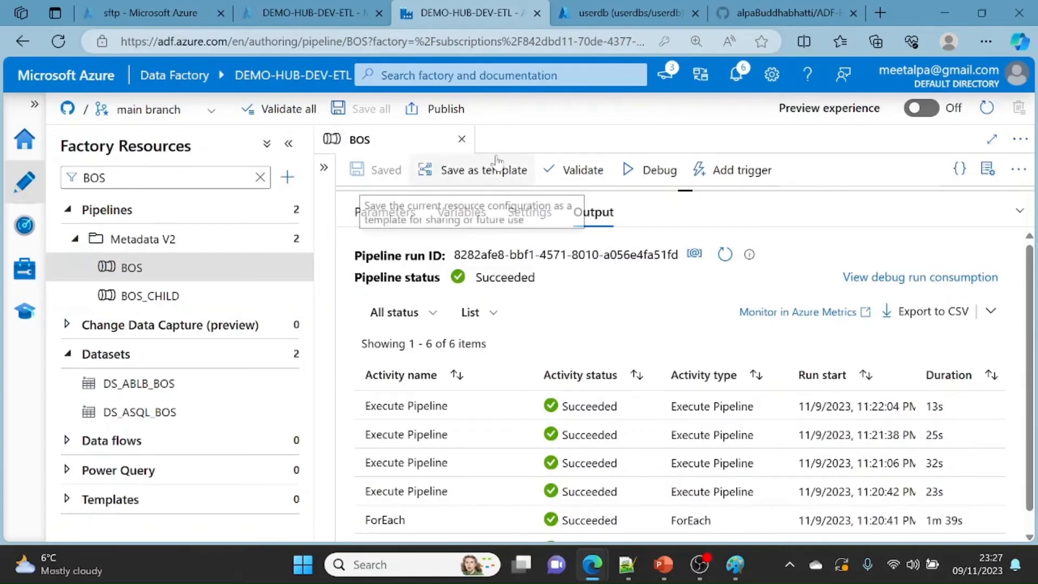
Step: Close the BOS pipeline, check the files in the sftp container in the Azure portal, and return to the portal home page
{"action": "left_click", "coordinate": [462, 139]}
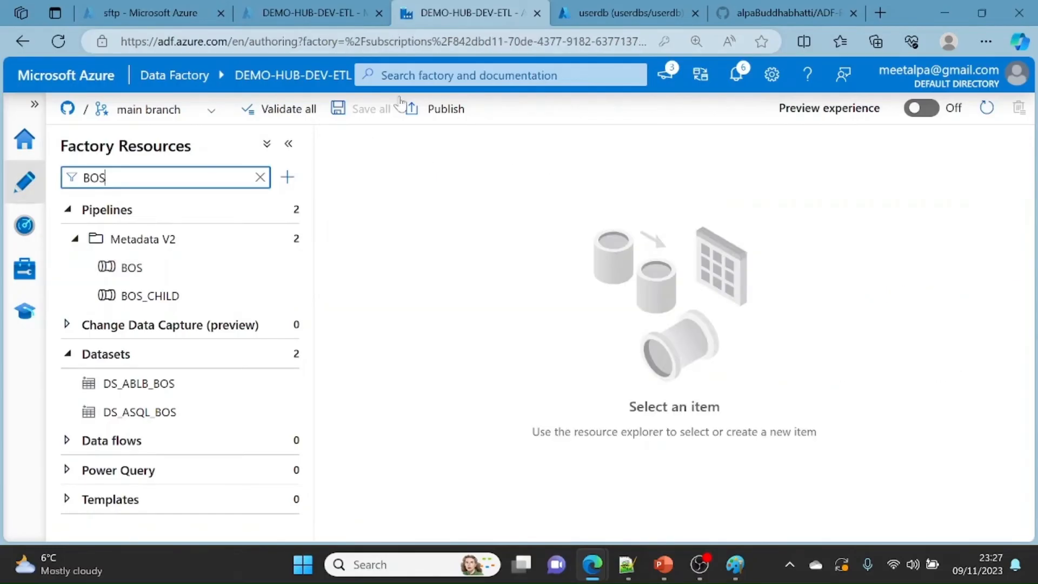
{"action": "left_click", "coordinate": [169, 10]}
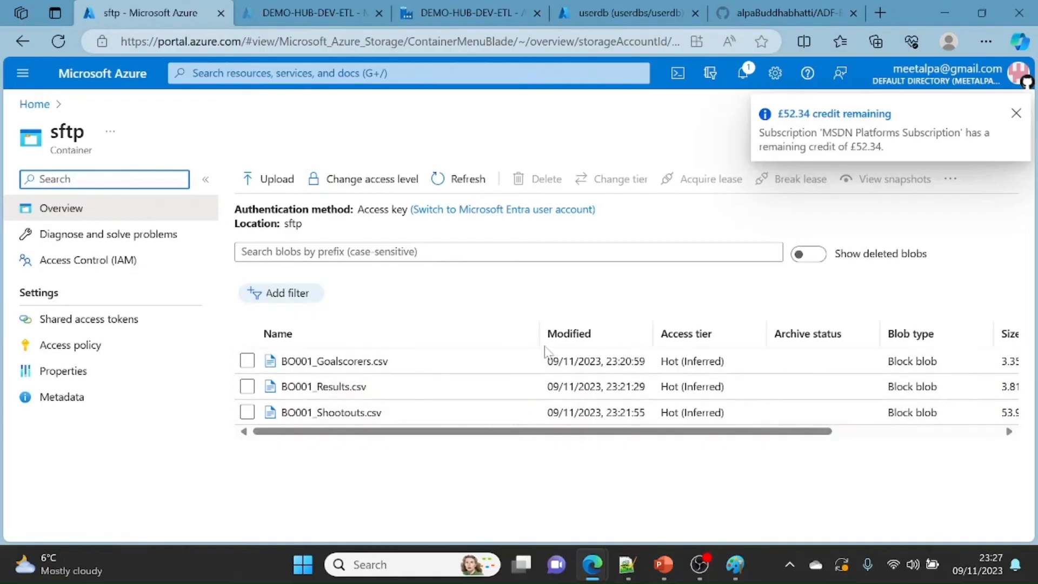
{"action": "left_click", "coordinate": [34, 106]}
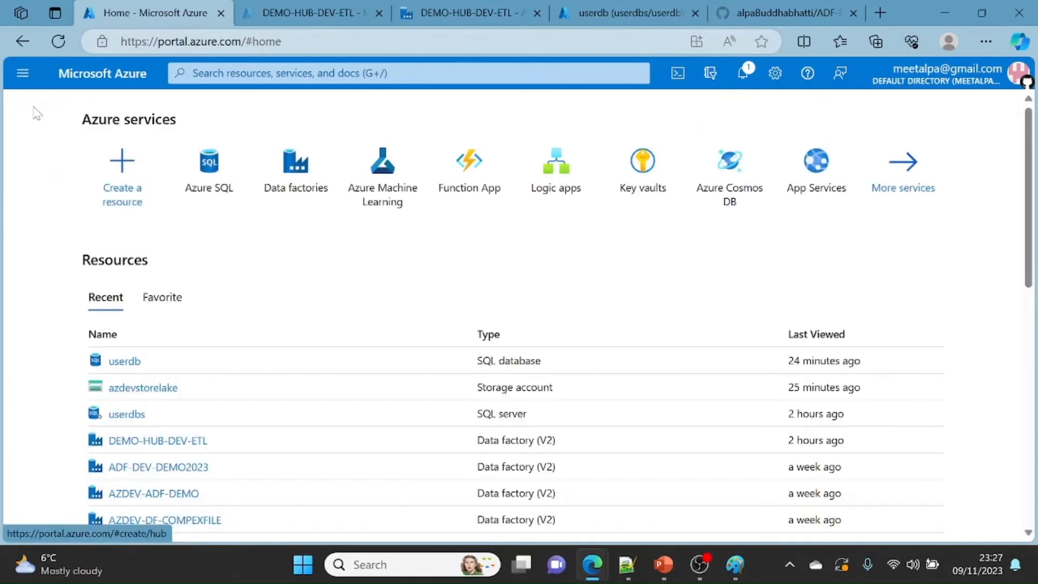
Step: Switch back to the data factory, open the BOS pipeline, and start a debug run with speccode BO003
{"action": "left_click", "coordinate": [482, 6]}
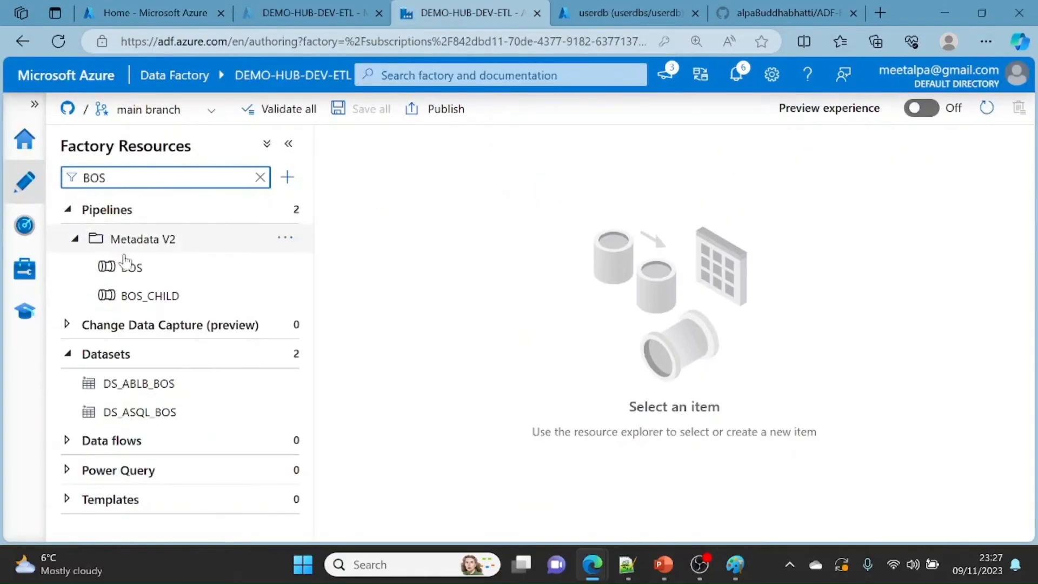
{"action": "left_click", "coordinate": [132, 268]}
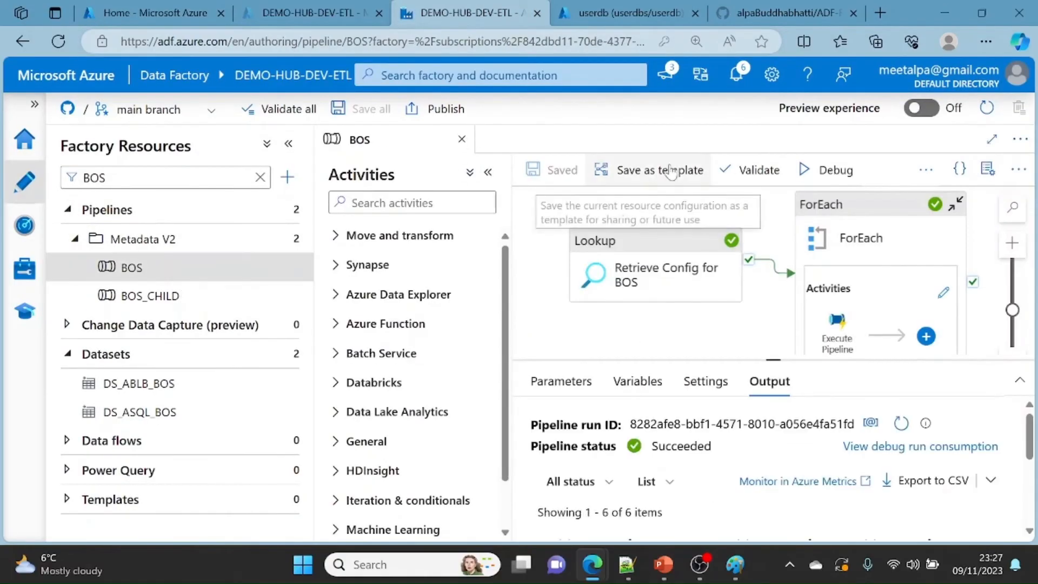
{"action": "left_click", "coordinate": [824, 174]}
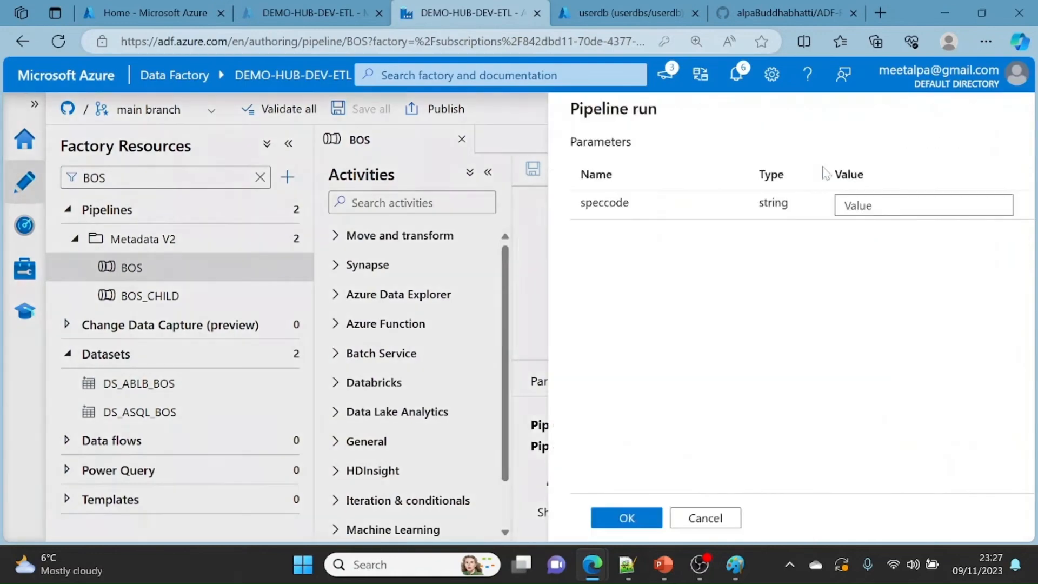
{"action": "type", "text": "BO"}
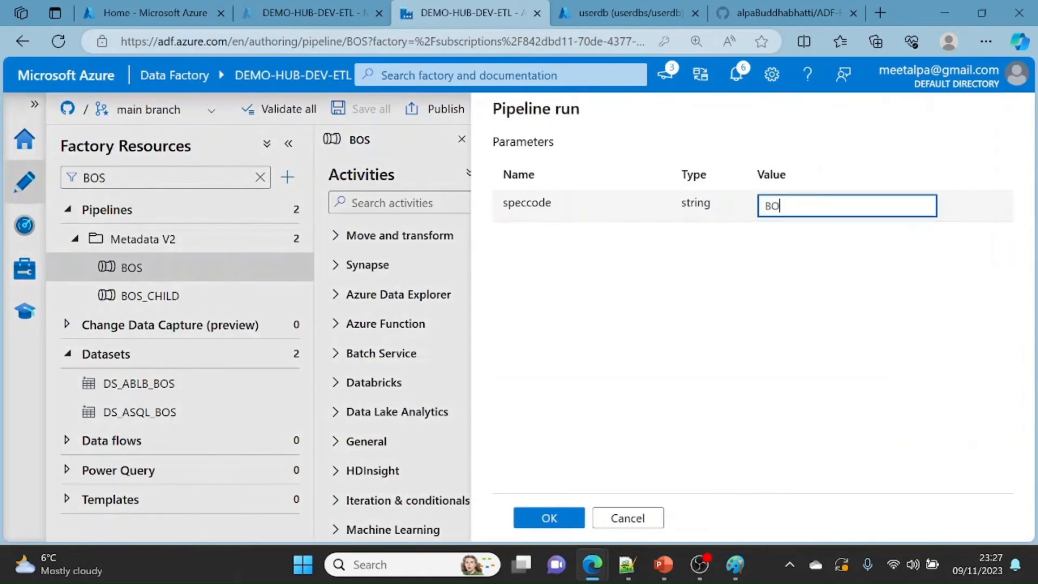
{"action": "type", "text": "002"}
{"action": "key", "text": "BackSpace"}
{"action": "type", "text": "3"}
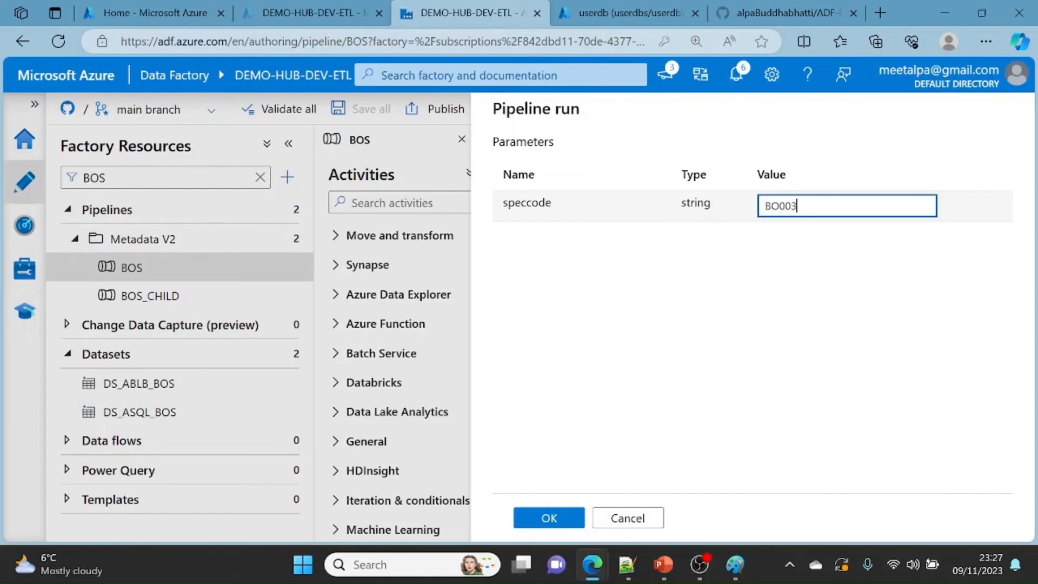
{"action": "left_click", "coordinate": [557, 519]}
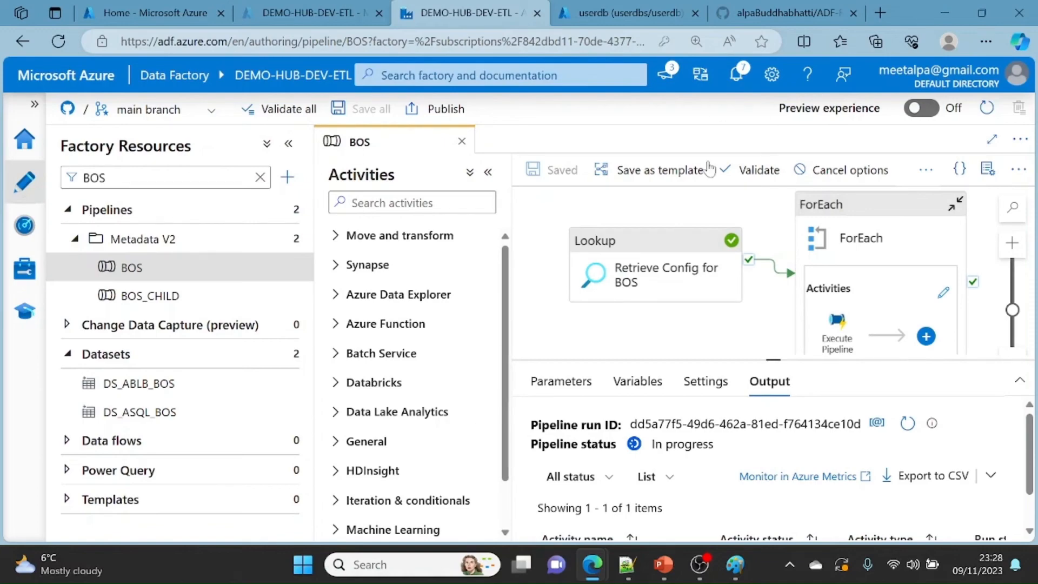
Step: Enlarge the BOS run output, refresh the run status, and open the output of the newest Execute Pipeline activity
{"action": "left_click", "coordinate": [288, 143]}
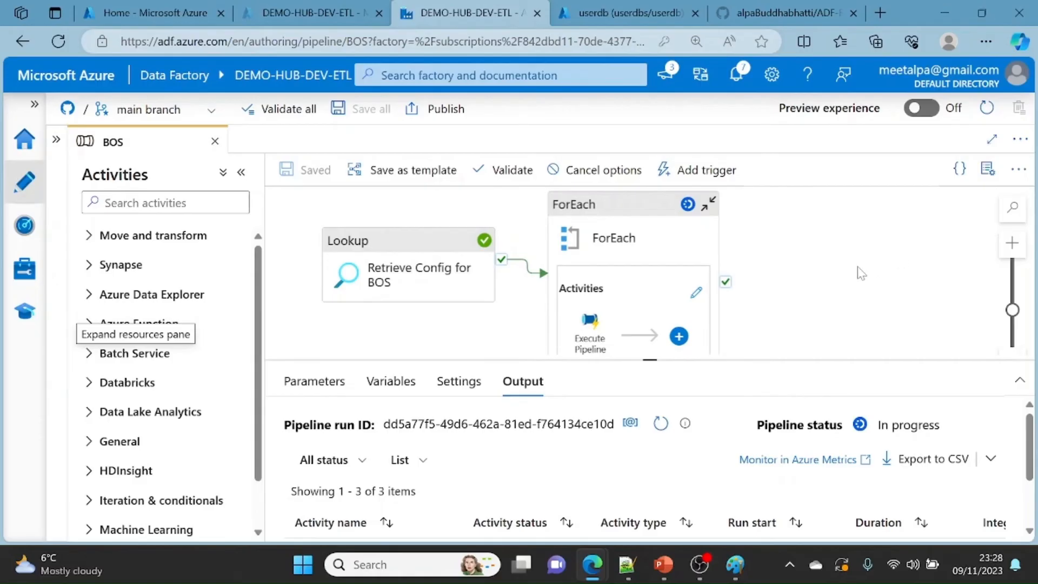
{"action": "left_click", "coordinate": [659, 424]}
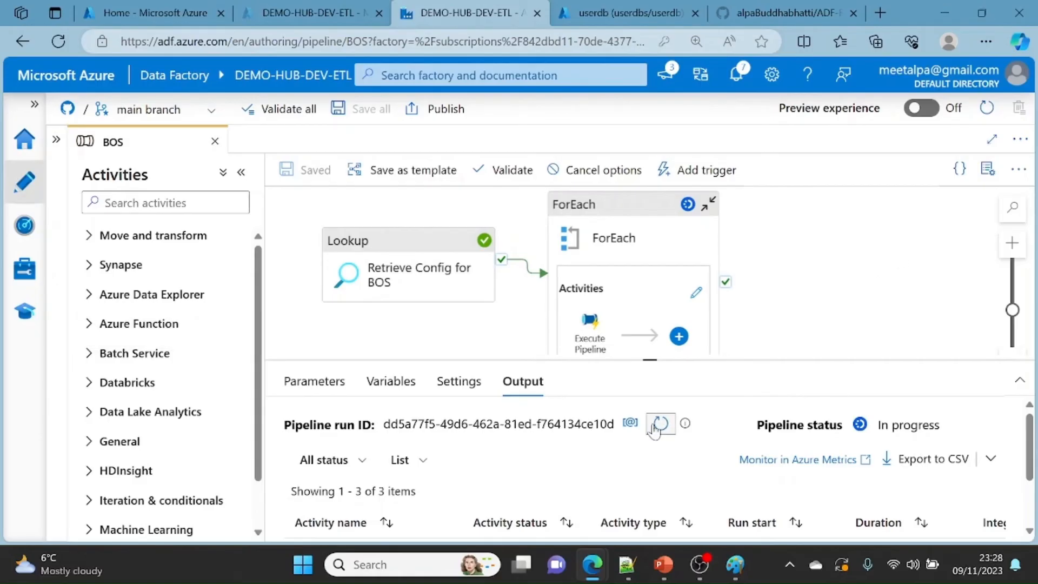
{"action": "left_click_drag", "start_coordinate": [650, 360], "coordinate": [649, 190]}
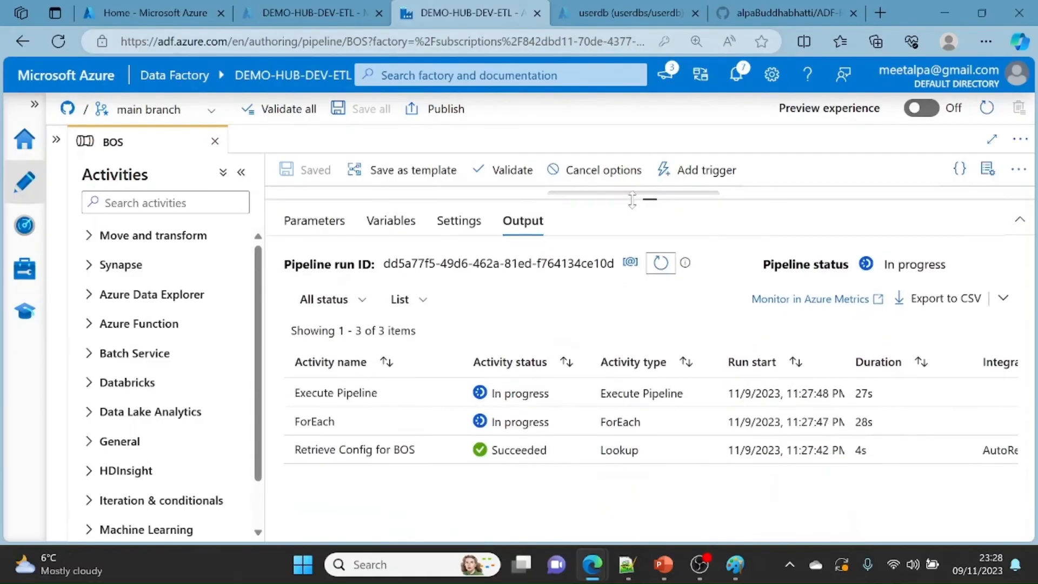
{"action": "left_click", "coordinate": [661, 255]}
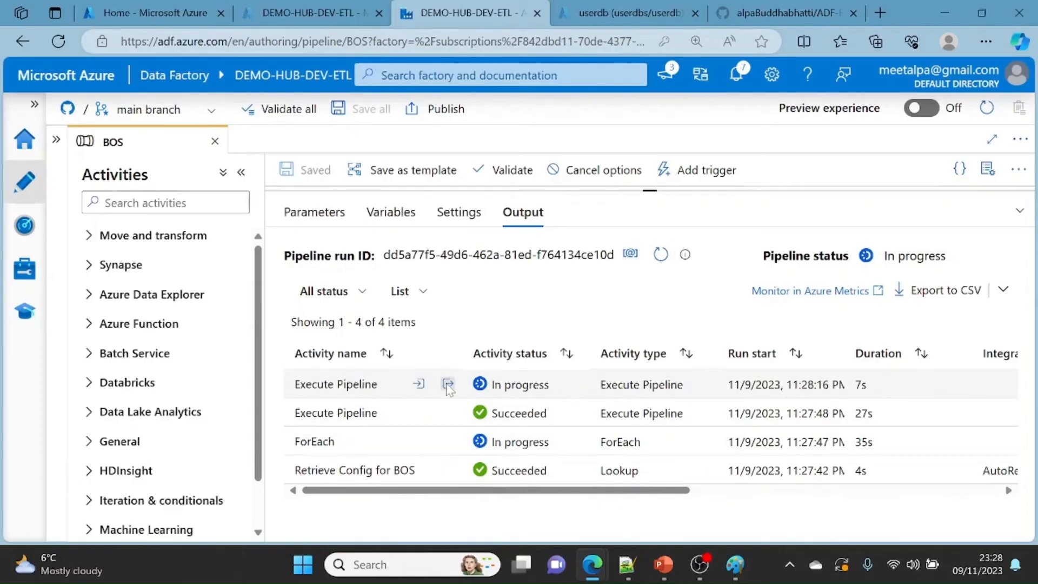
{"action": "left_click", "coordinate": [448, 384]}
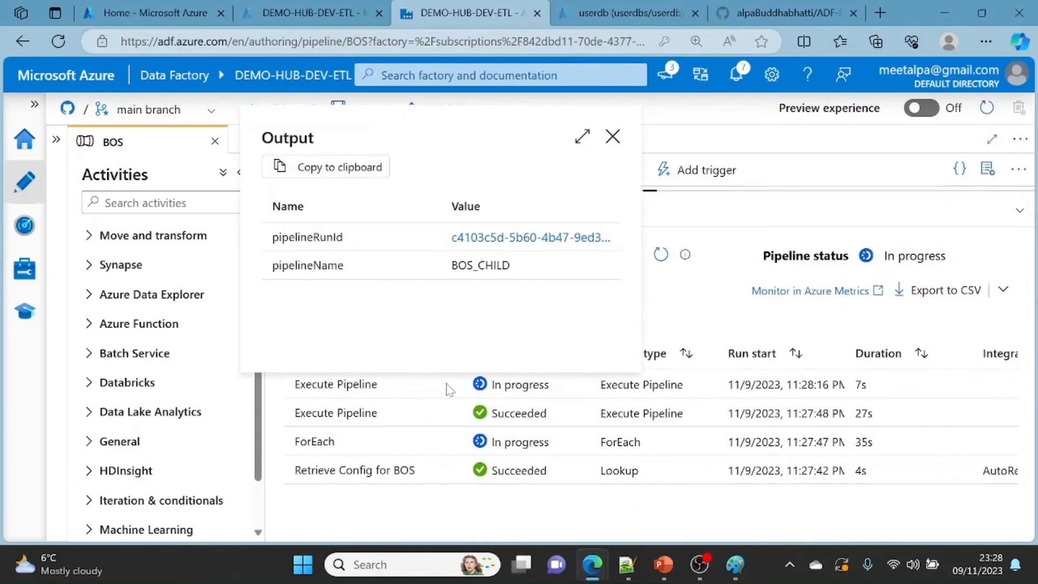
Step: Close the activity output and review the input parameters of the newest Execute Pipeline activity in the BOS run
{"action": "left_click", "coordinate": [612, 137]}
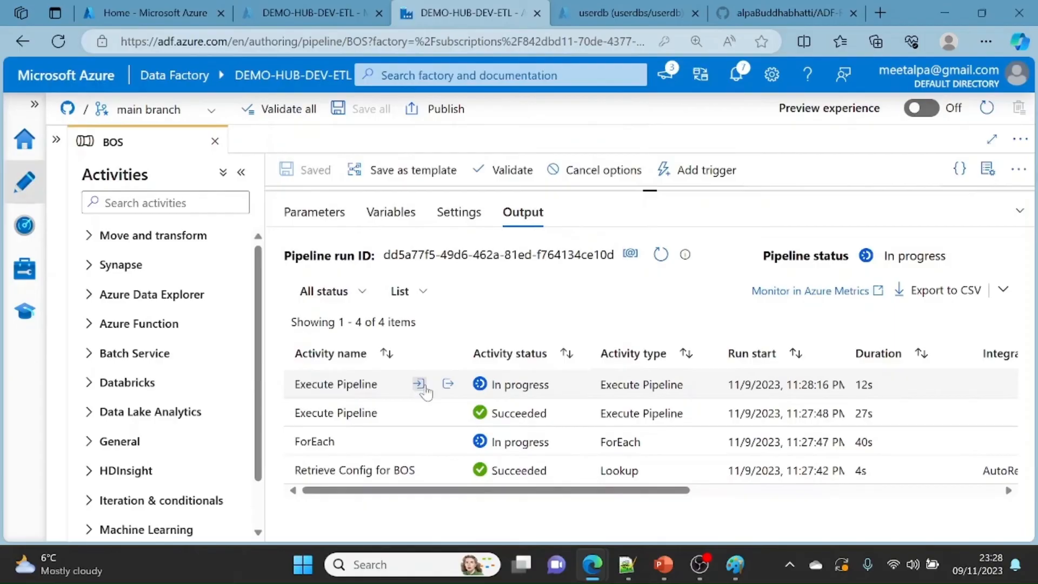
{"action": "left_click", "coordinate": [420, 385]}
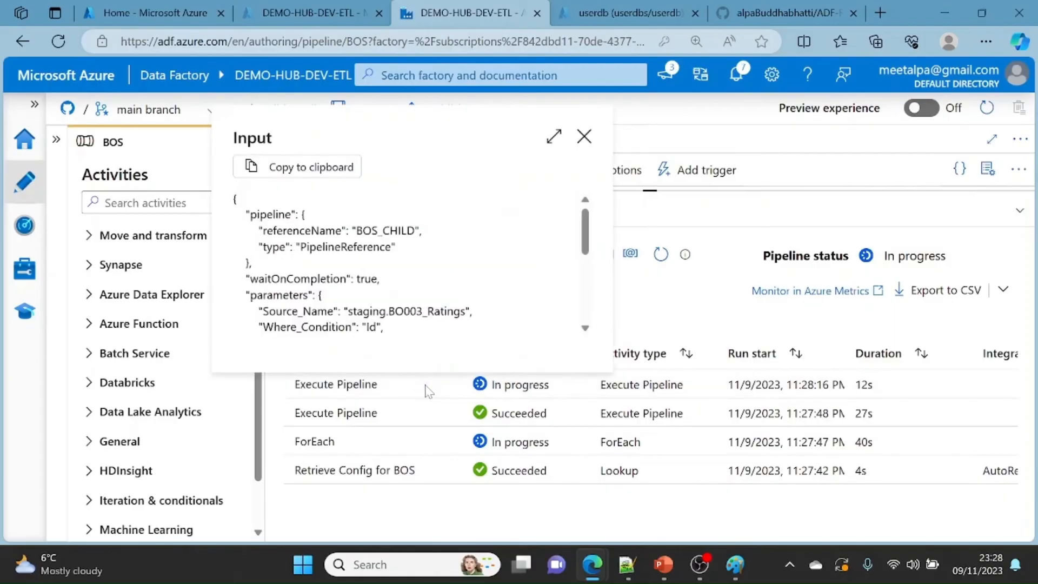
{"action": "left_click", "coordinate": [584, 136]}
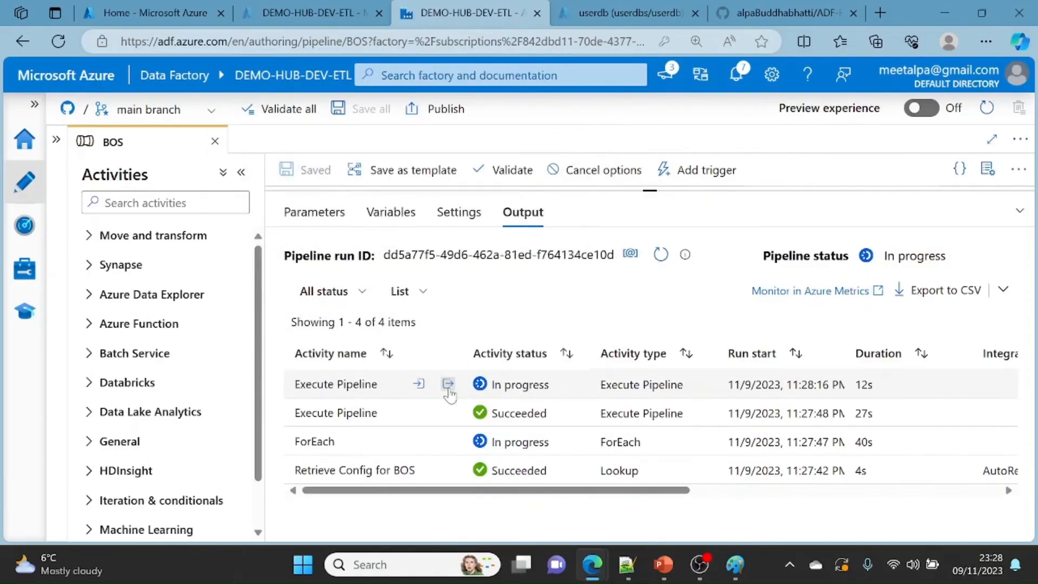
Step: Open the BOS_CHILD run from the newest Execute Pipeline activity's output and enlarge its run output area
{"action": "left_click", "coordinate": [447, 385]}
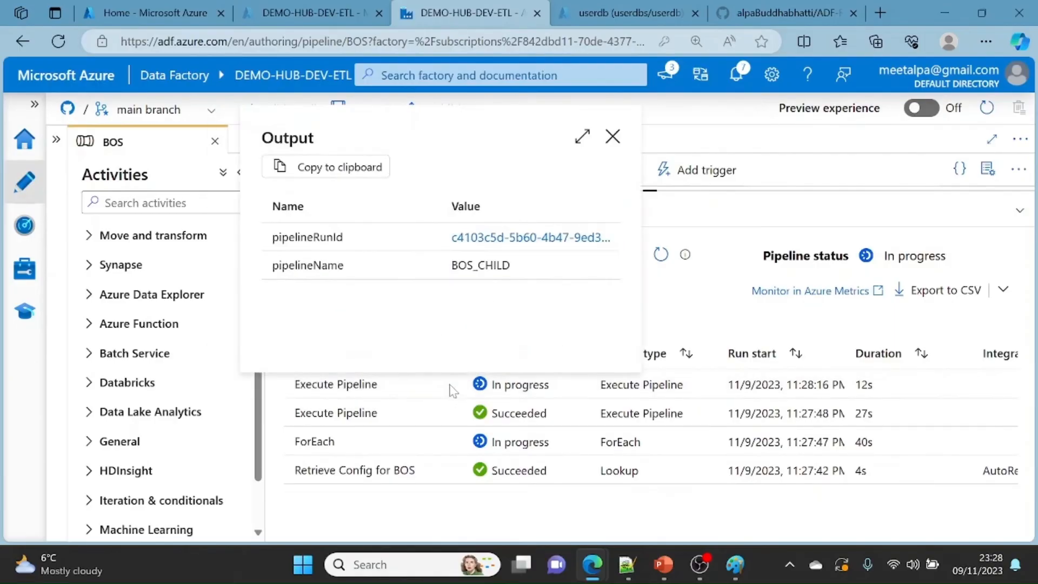
{"action": "left_click", "coordinate": [517, 241]}
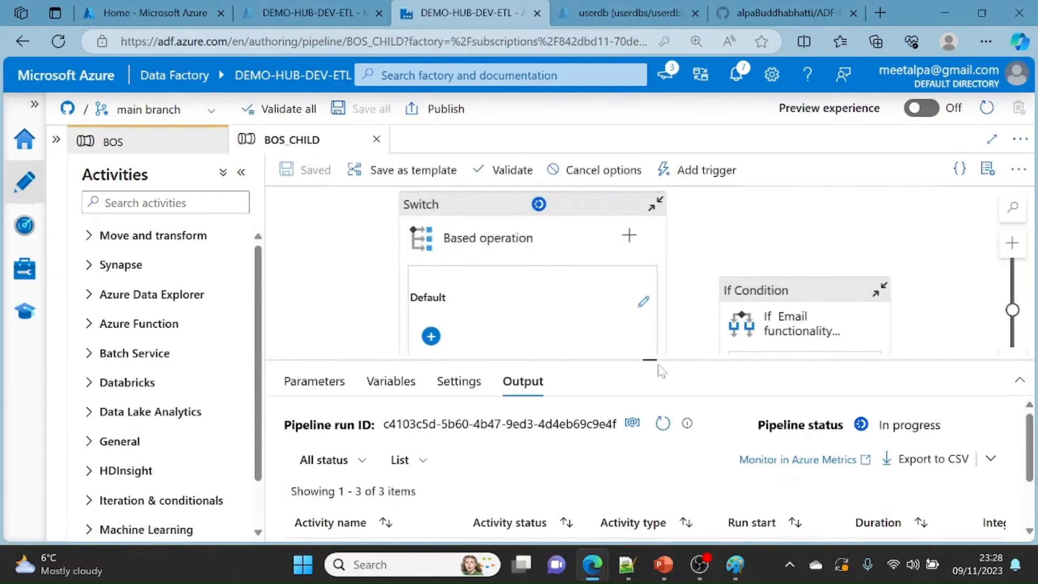
{"action": "left_click_drag", "start_coordinate": [650, 357], "coordinate": [656, 168]}
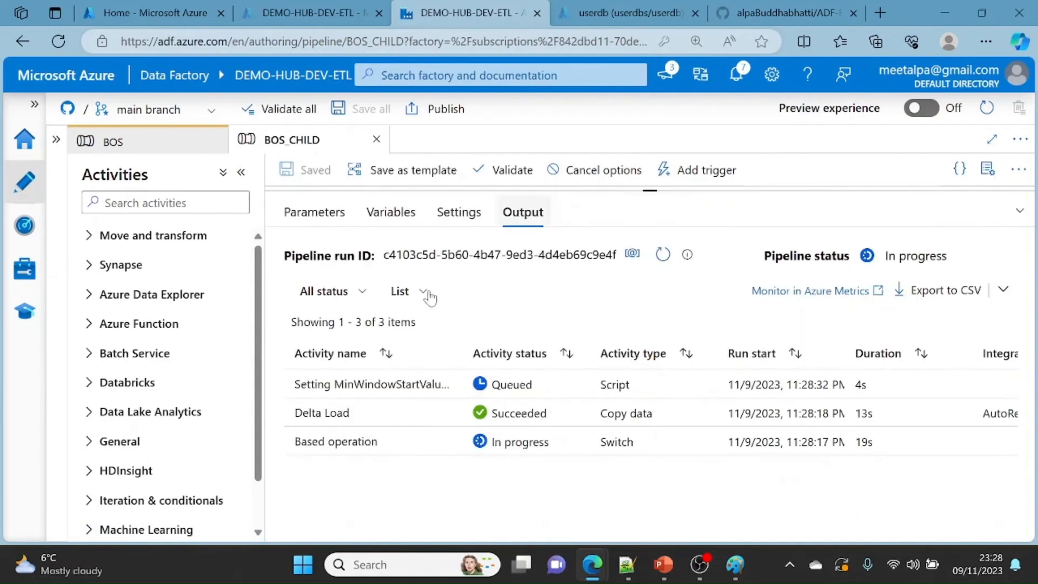
Step: Inspect the Id filter of the source query in the Delta Load activity's input, close it, and refresh the BOS_CHILD run status
{"action": "mouse_move", "coordinate": [340, 413]}
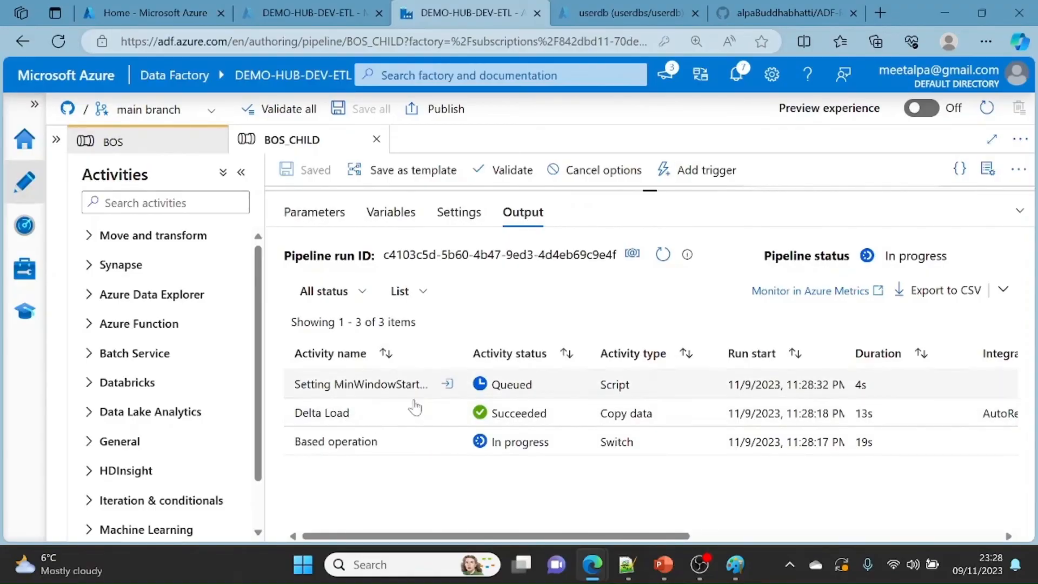
{"action": "left_click", "coordinate": [387, 413]}
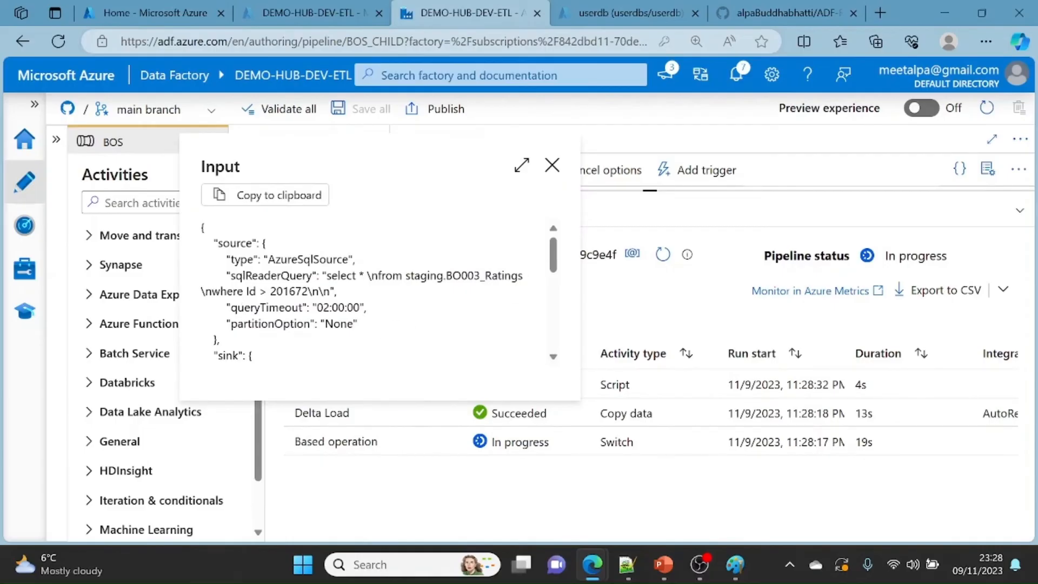
{"action": "double_click", "coordinate": [290, 290]}
{"action": "double_click", "coordinate": [252, 291]}
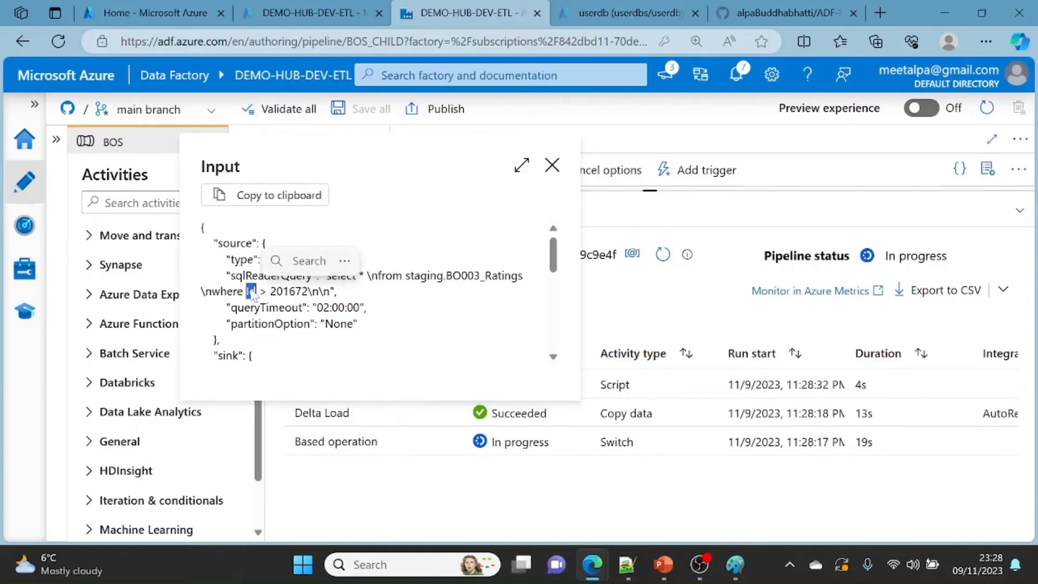
{"action": "left_click", "coordinate": [552, 165]}
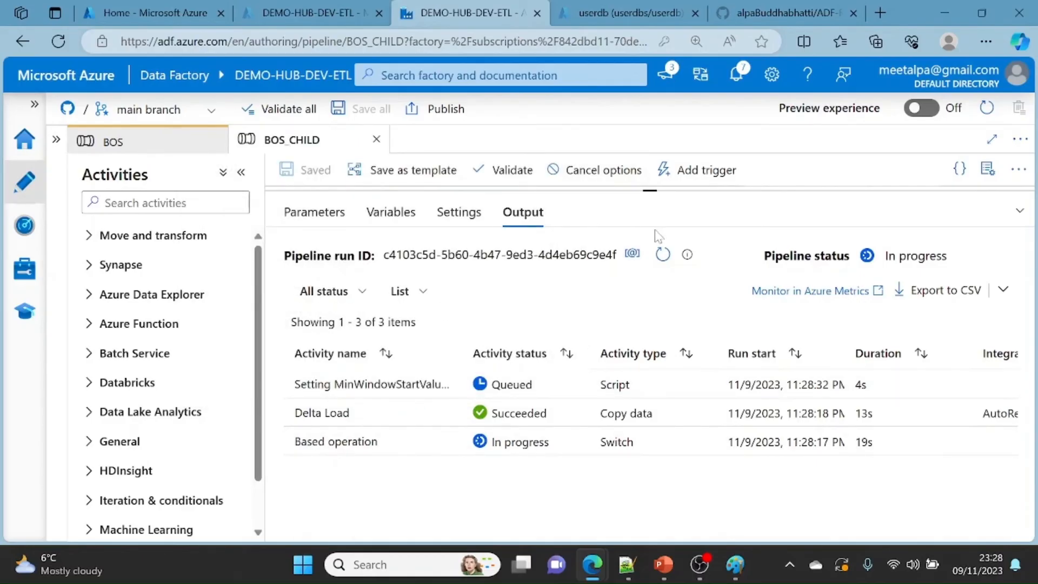
{"action": "left_click", "coordinate": [662, 254]}
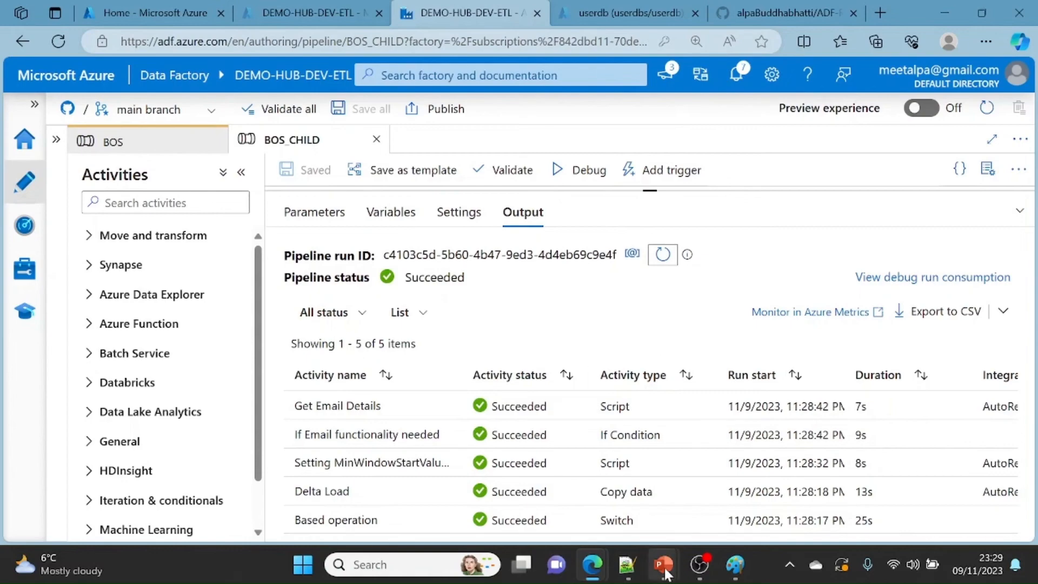
Step: Switch to the running PowerPoint slide show and advance to the slide "What is a Metadata-driven pipeline?"
{"action": "mouse_move", "coordinate": [664, 565]}
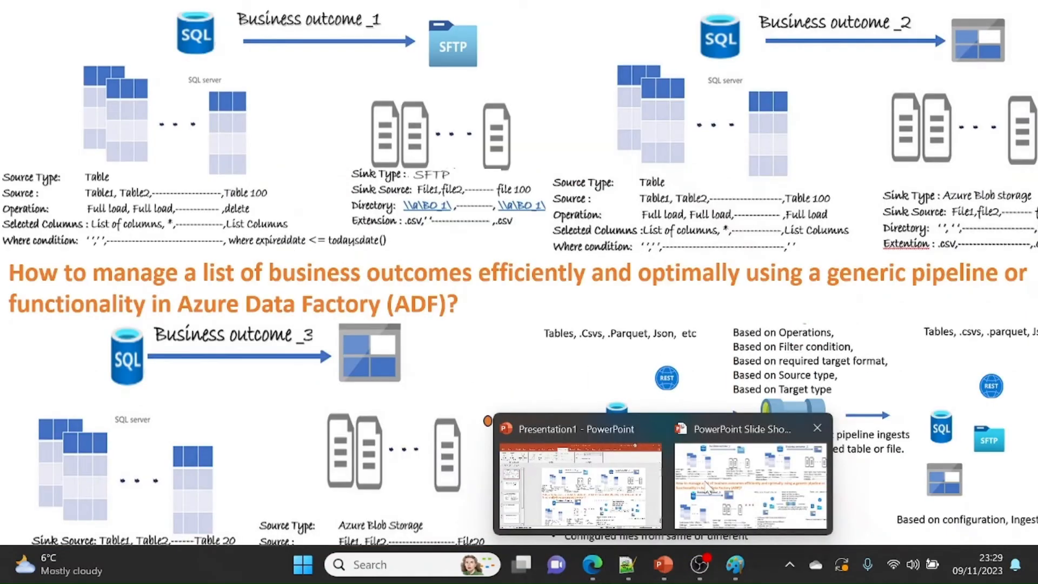
{"action": "left_click", "coordinate": [706, 486]}
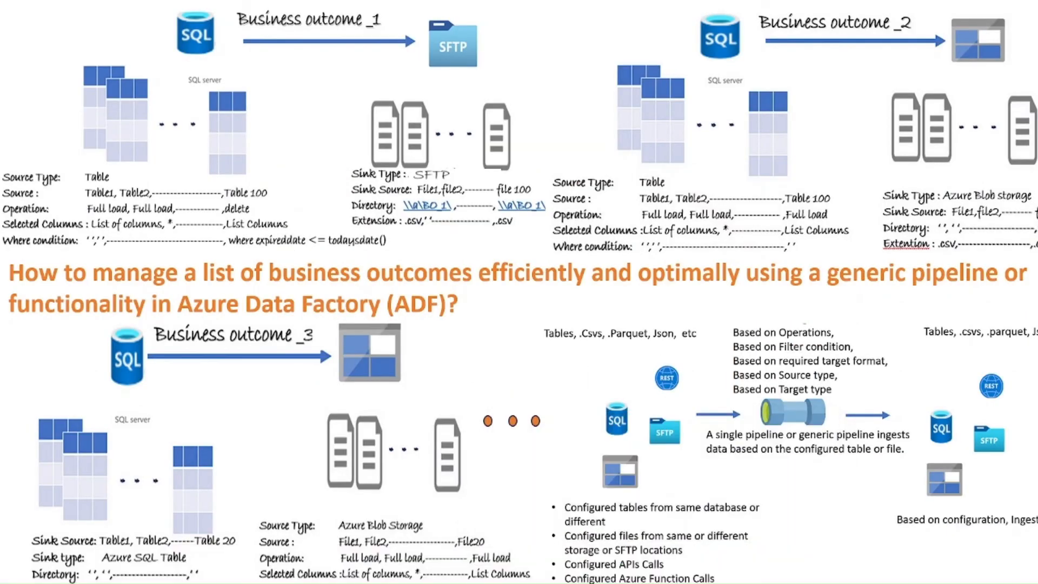
{"action": "key", "text": "Right"}
{"action": "key", "text": "Right"}
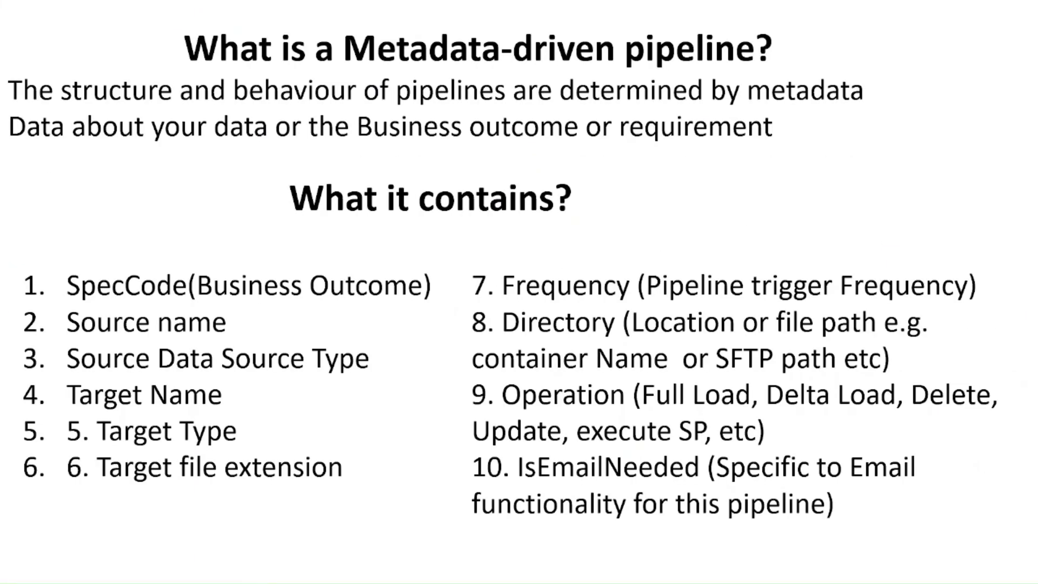